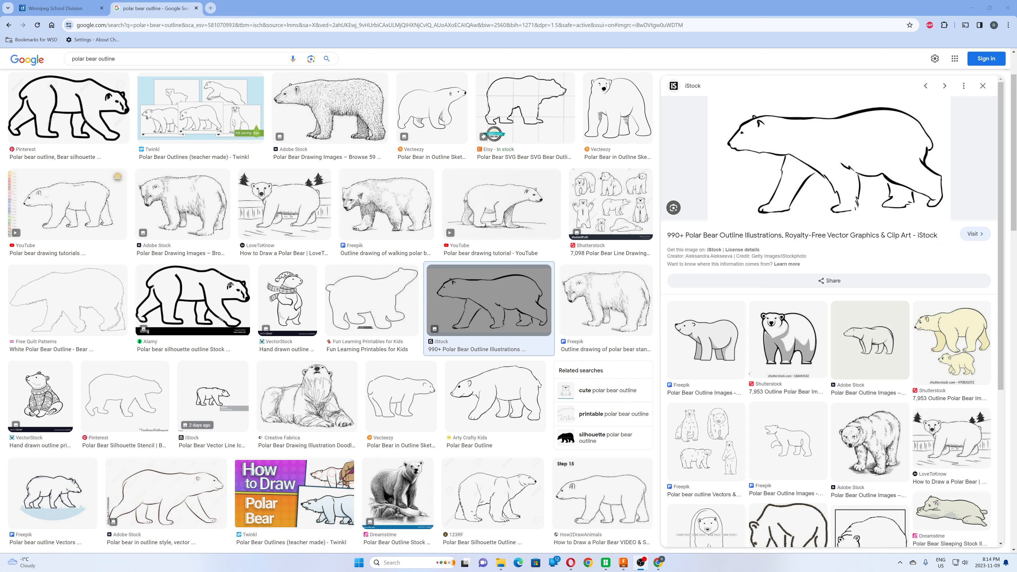
Step: Capture a rectangular snip of the large iStock polar bear outline preview with Snipping Tool and open the captured snip
{"action": "left_click", "coordinate": [394, 563]}
{"action": "type", "text": "s"}
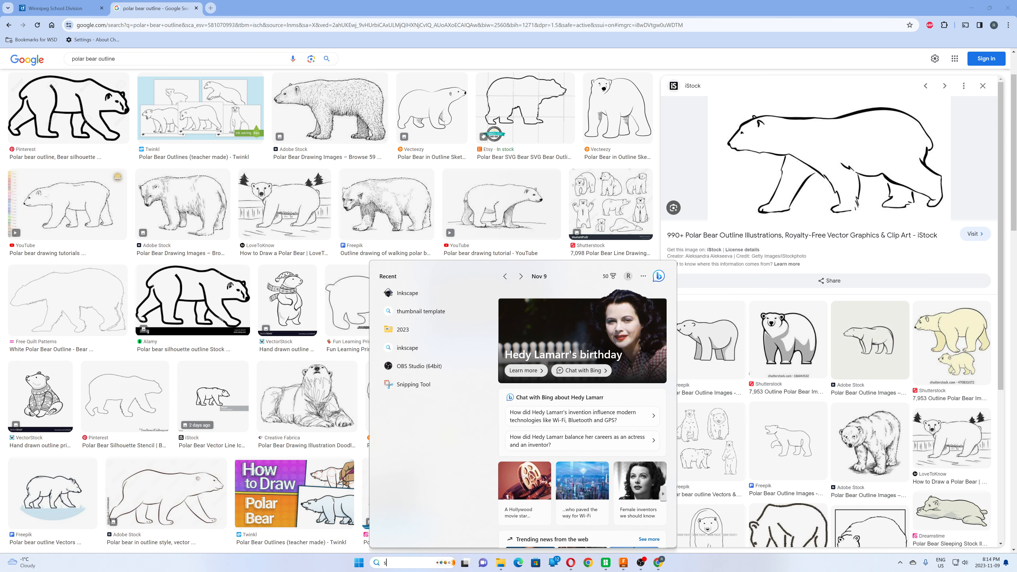
{"action": "left_click", "coordinate": [416, 316]}
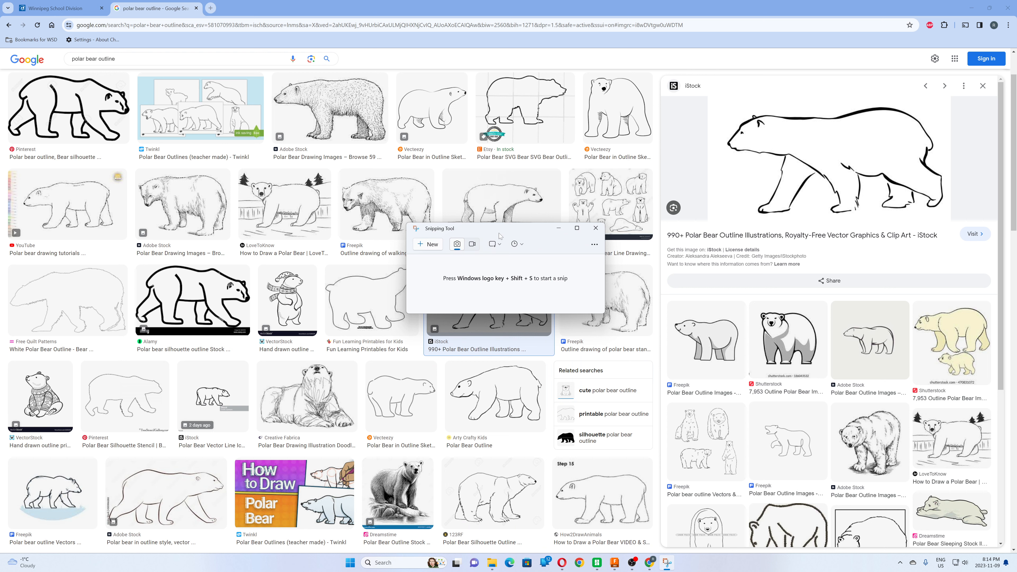
{"action": "left_click", "coordinate": [433, 244]}
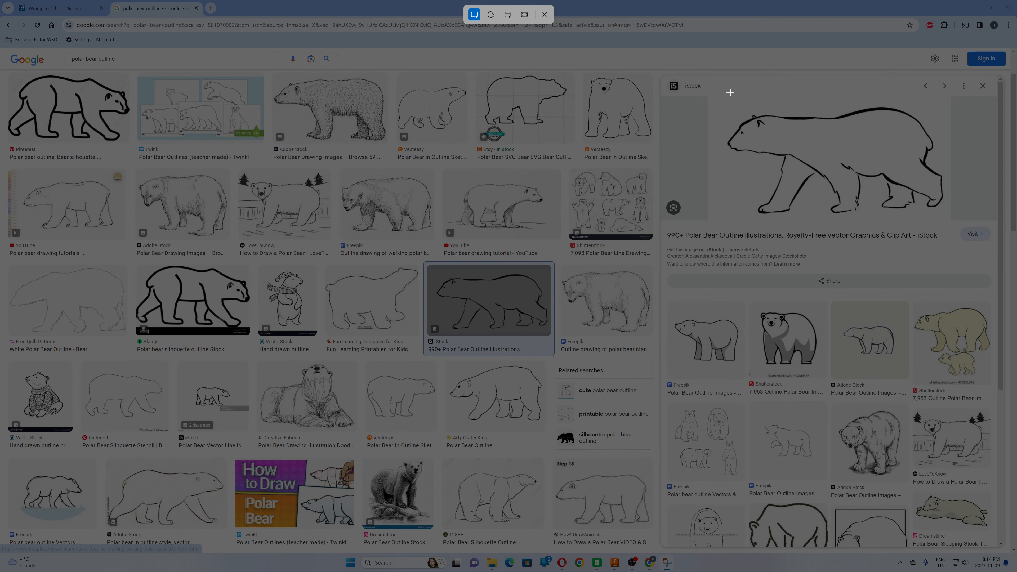
{"action": "left_click_drag", "start_coordinate": [719, 103], "coordinate": [949, 224]}
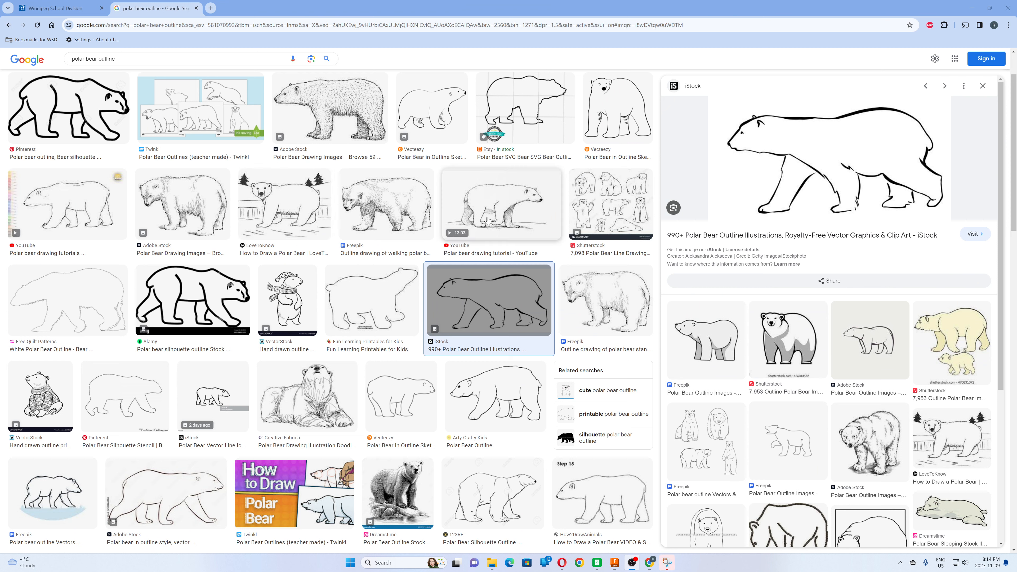
{"action": "left_click", "coordinate": [666, 562]}
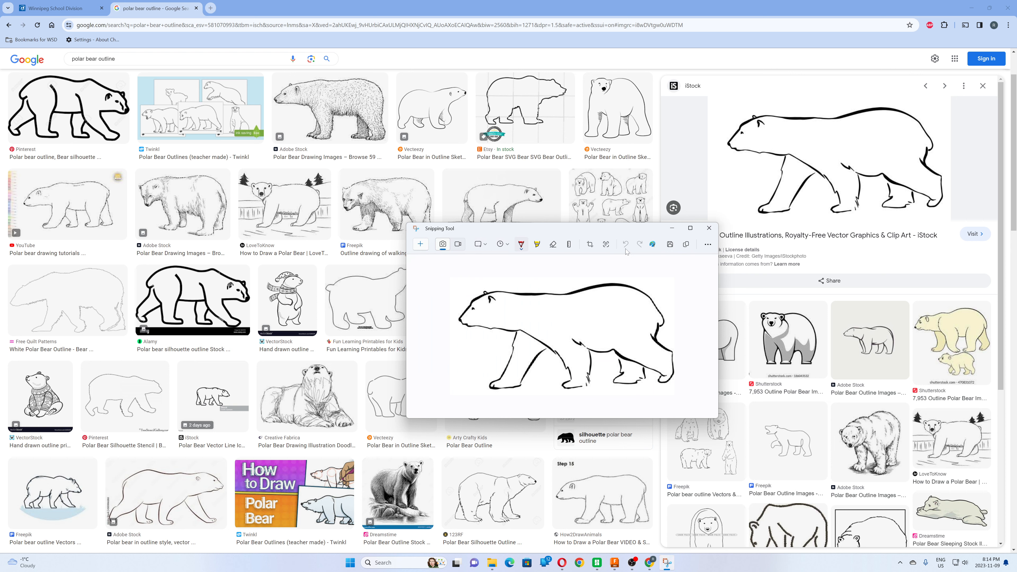
Step: Save the polar bear snip to the Desktop as a PNG file named PolarBear
{"action": "left_click", "coordinate": [670, 245]}
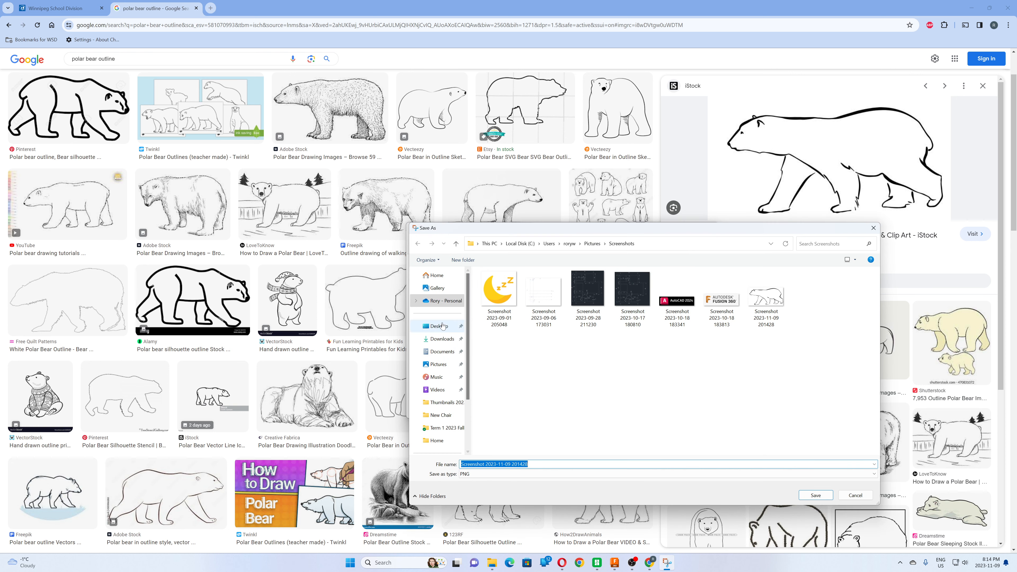
{"action": "left_click", "coordinate": [442, 325]}
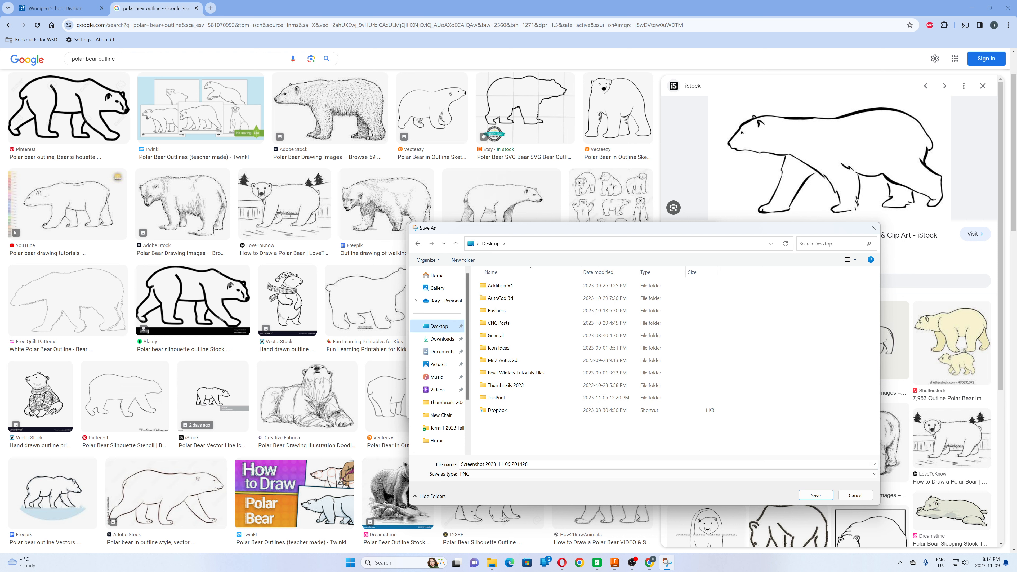
{"action": "left_click", "coordinate": [503, 464]}
{"action": "type", "text": "PolarBear"}
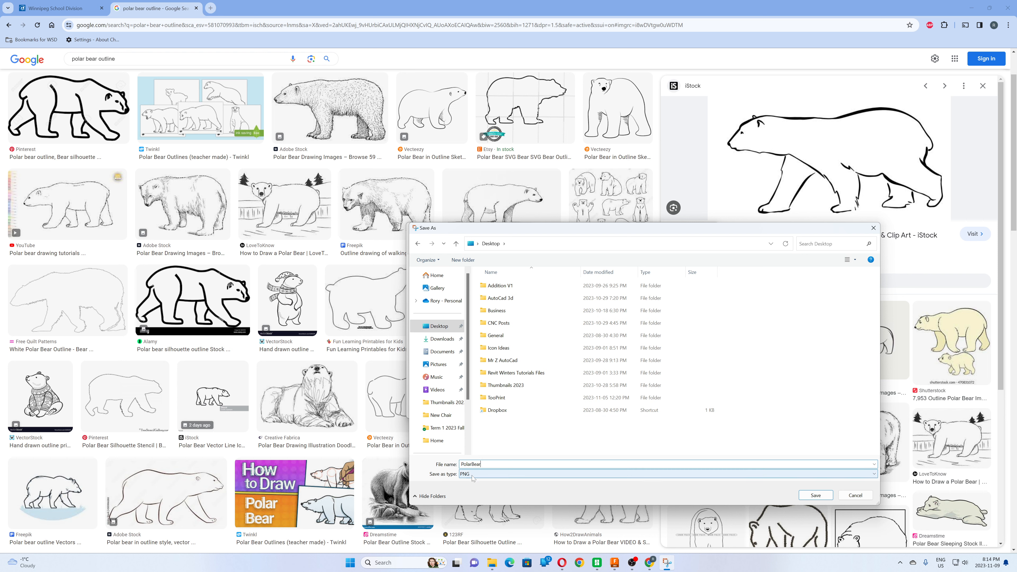
{"action": "left_click", "coordinate": [816, 495]}
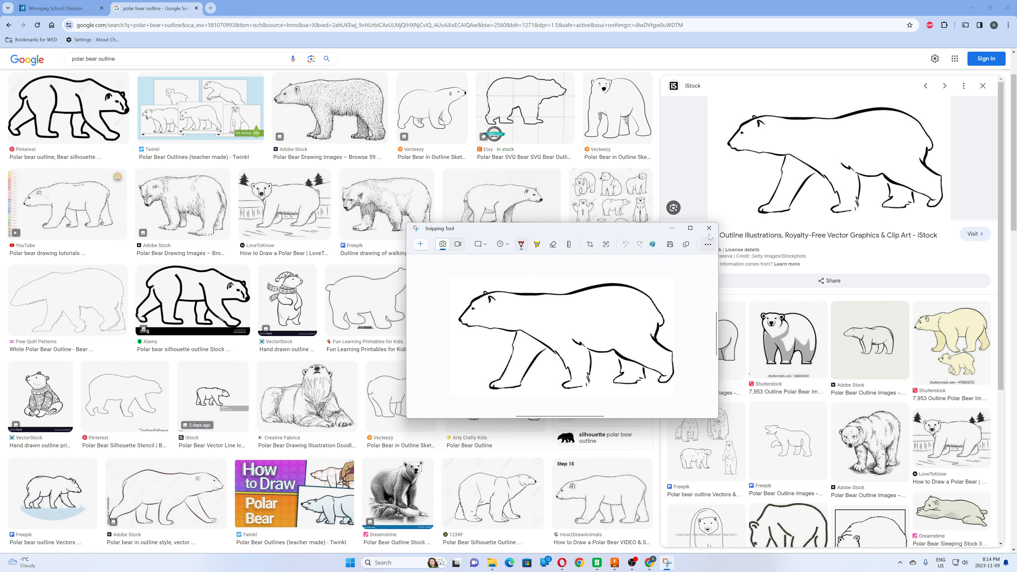
Step: Search for convertio in a new browser tab and open the Convertio File Converter site
{"action": "left_click", "coordinate": [211, 8]}
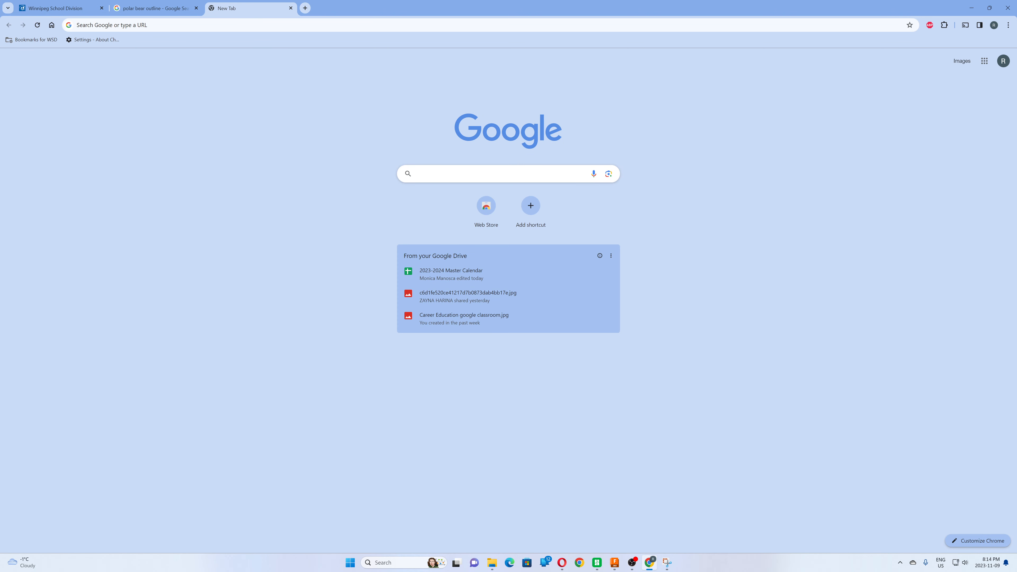
{"action": "type", "text": "con"}
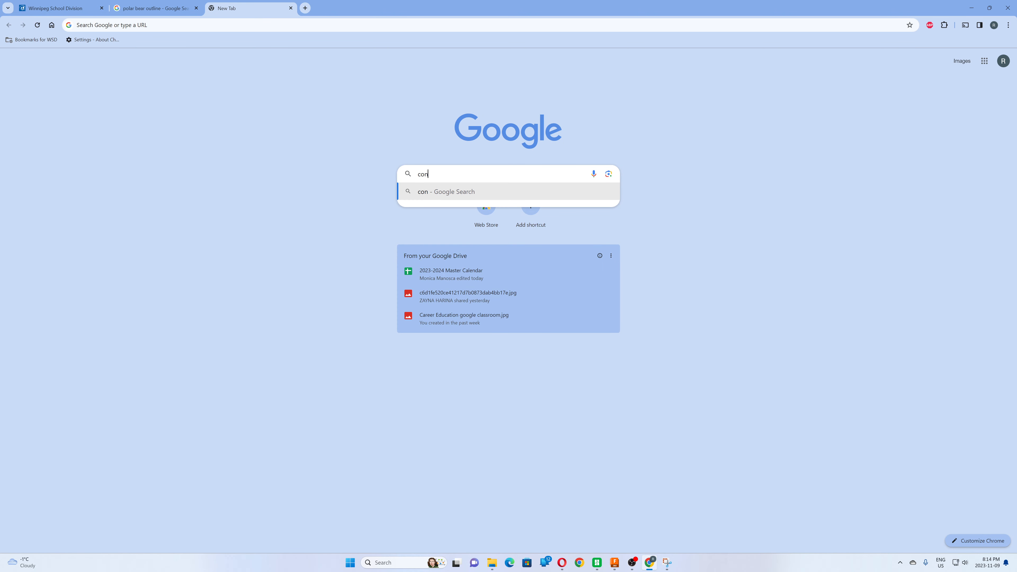
{"action": "type", "text": "vertio"}
{"action": "key", "text": "Return"}
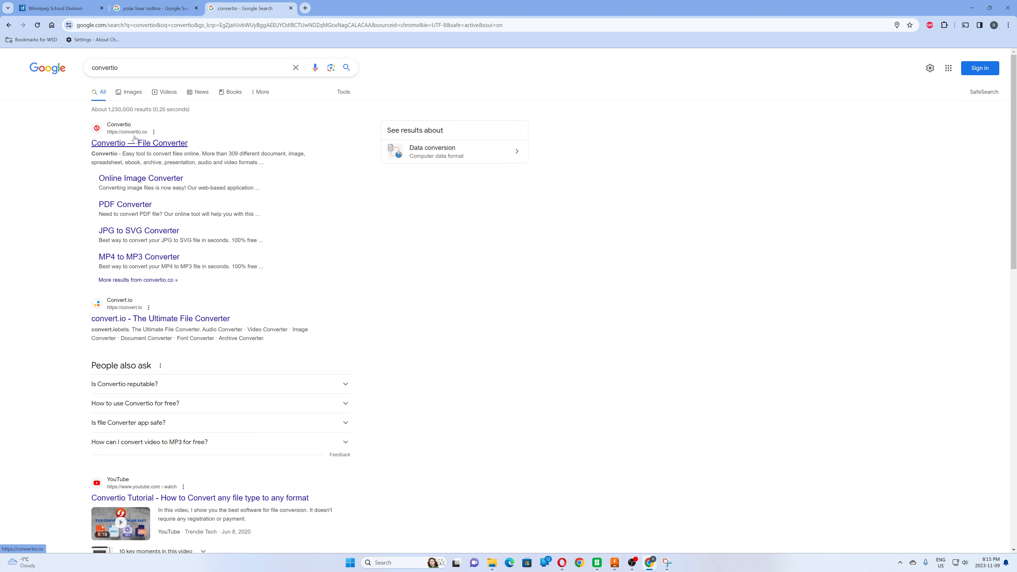
{"action": "left_click", "coordinate": [132, 143]}
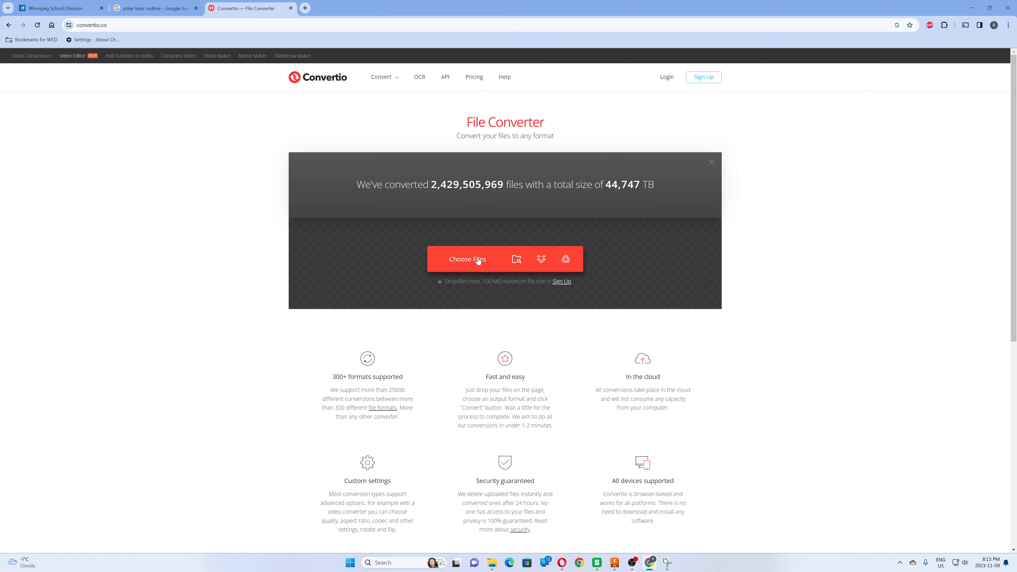
Step: Upload the PolarBear PNG file from the Desktop to the file converter
{"action": "left_click", "coordinate": [515, 260]}
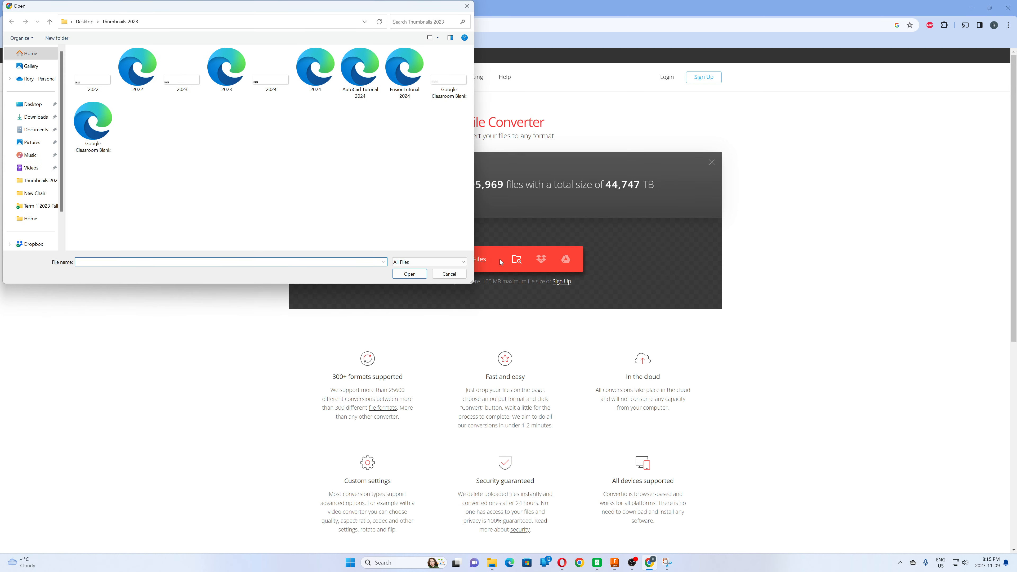
{"action": "left_click", "coordinate": [32, 104]}
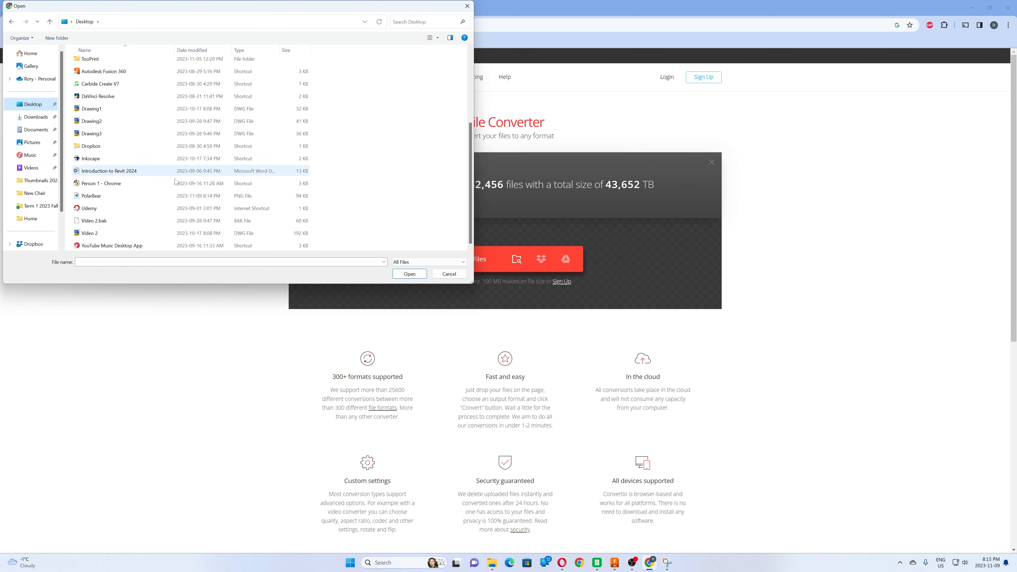
{"action": "left_click", "coordinate": [249, 196]}
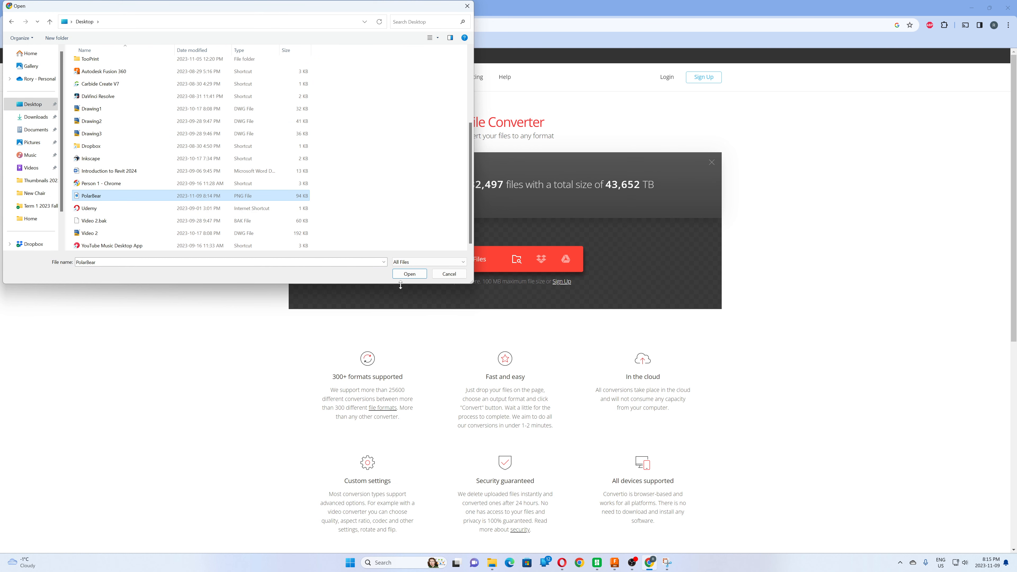
{"action": "left_click", "coordinate": [409, 275]}
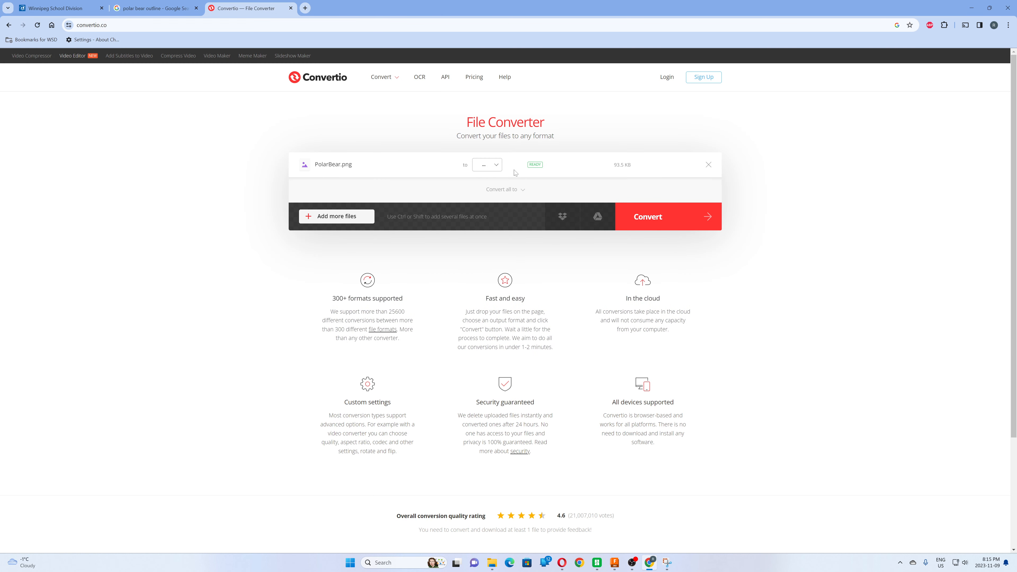
Step: Convert PolarBear.png to SVG and save the converted file as PolarBear in the Downloads folder
{"action": "left_click", "coordinate": [496, 165]}
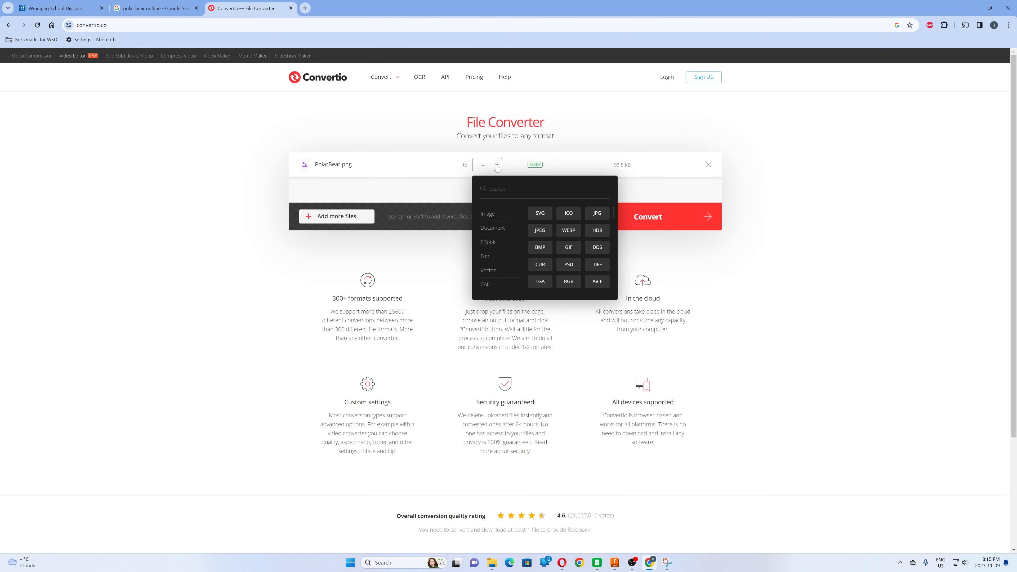
{"action": "left_click", "coordinate": [542, 213]}
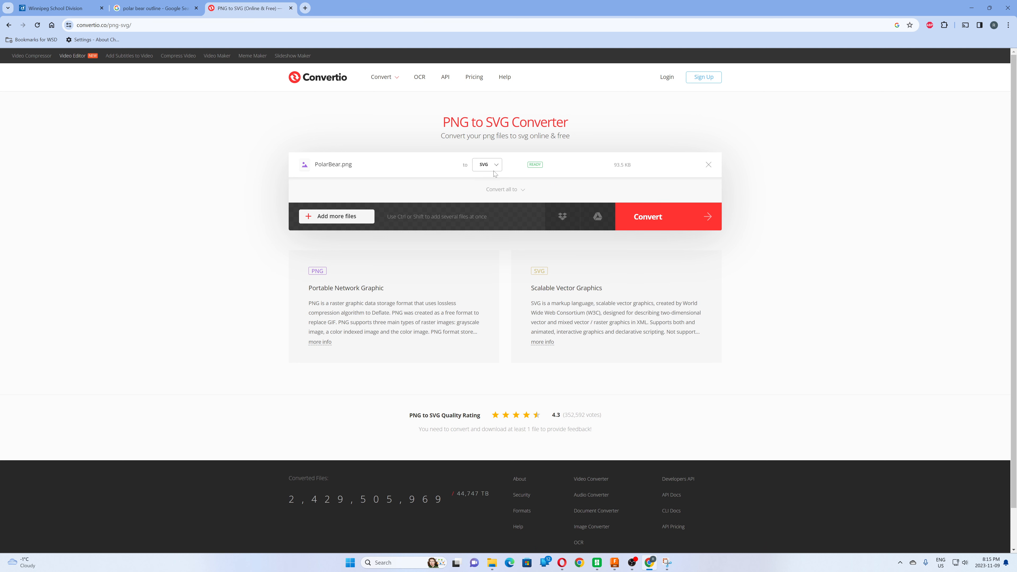
{"action": "left_click", "coordinate": [652, 221]}
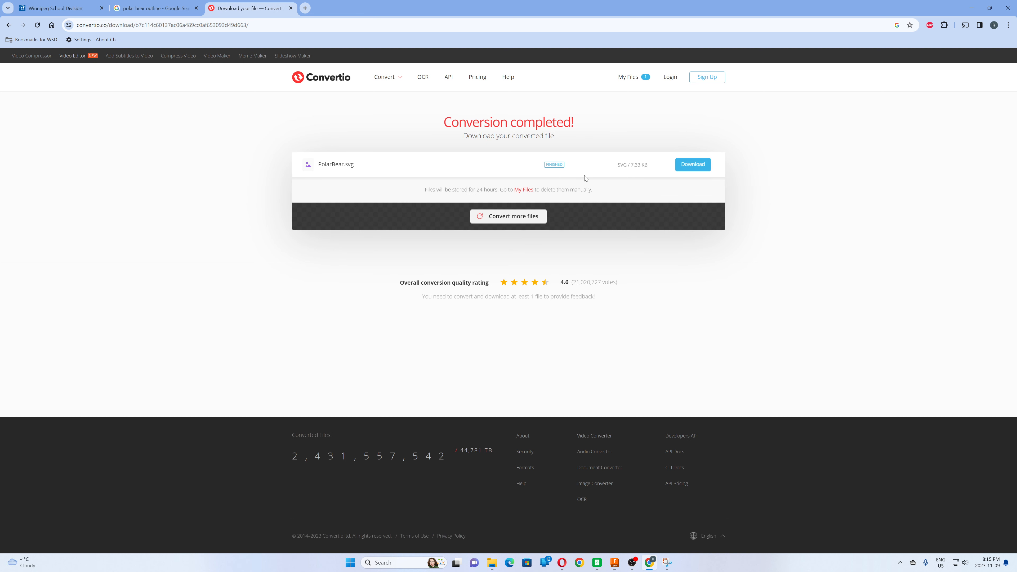
{"action": "left_click", "coordinate": [693, 165]}
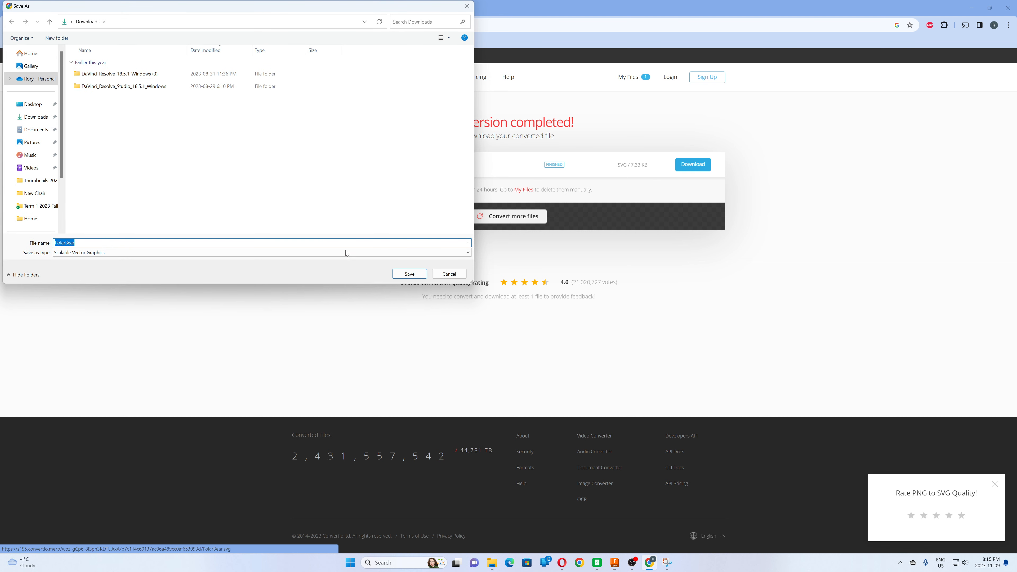
{"action": "left_click", "coordinate": [409, 275]}
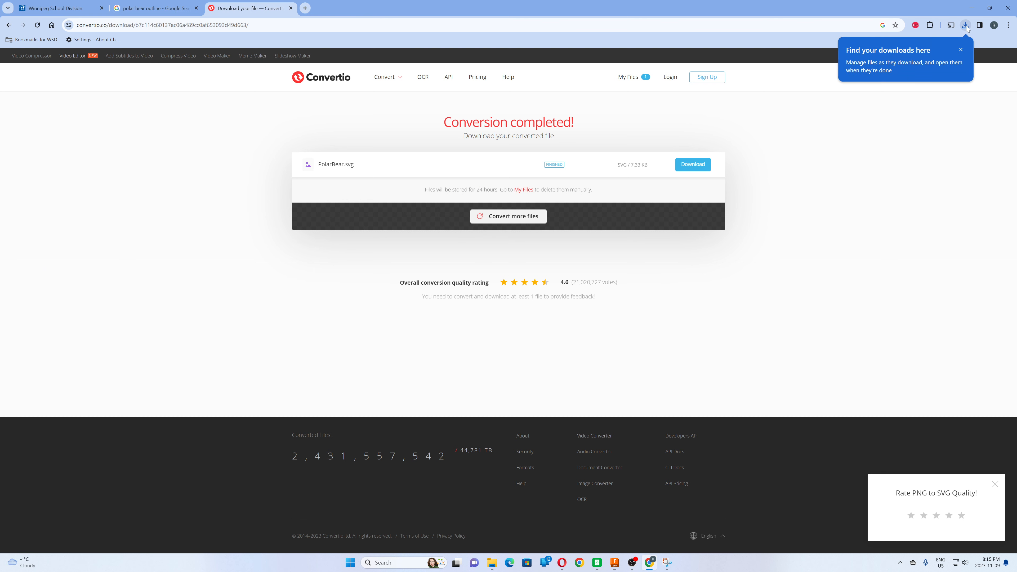
Step: Copy the downloaded PolarBear SVG file from the Downloads folder and paste it onto the desktop
{"action": "left_click", "coordinate": [961, 50]}
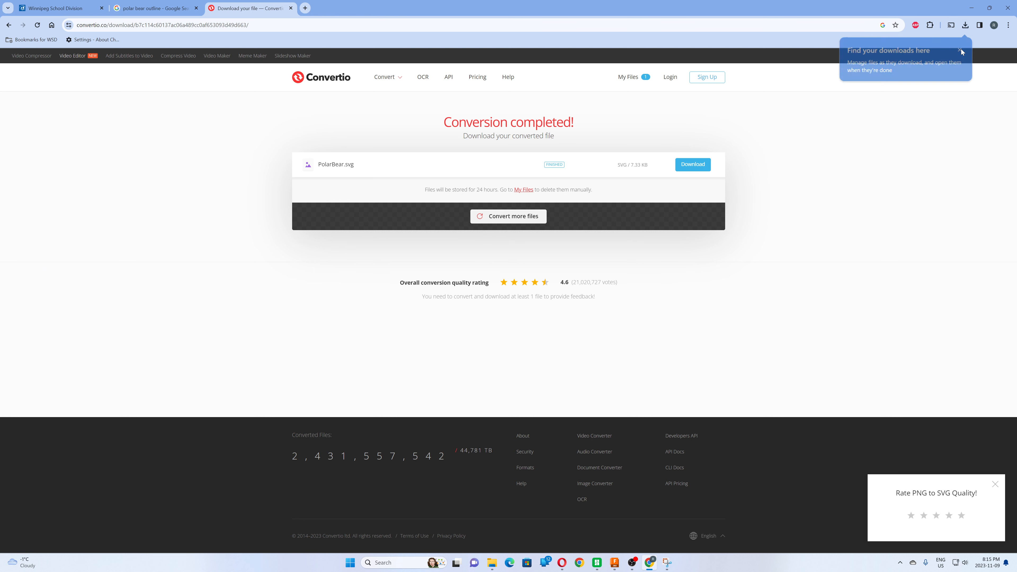
{"action": "left_click", "coordinate": [967, 26]}
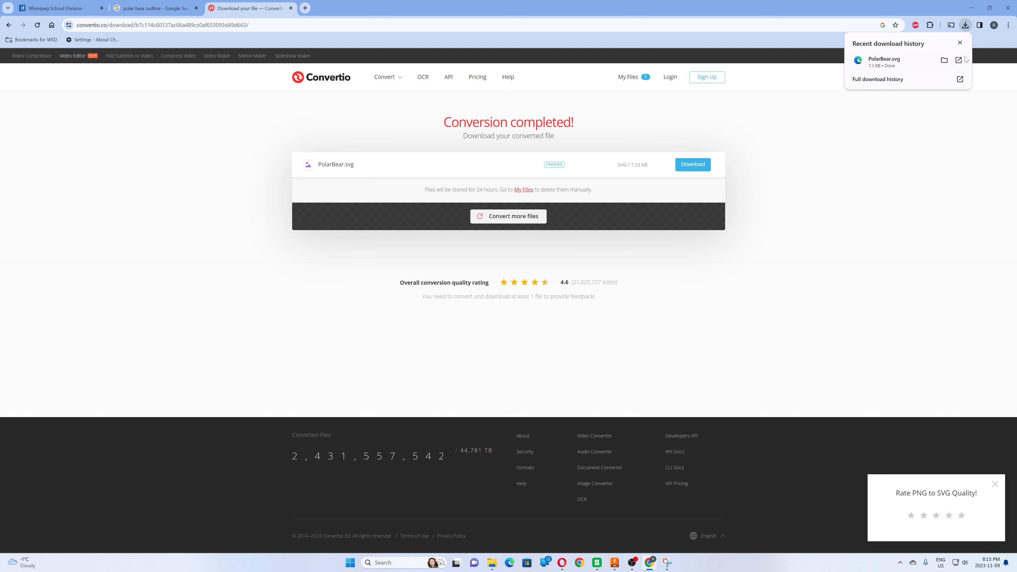
{"action": "left_click", "coordinate": [944, 60]}
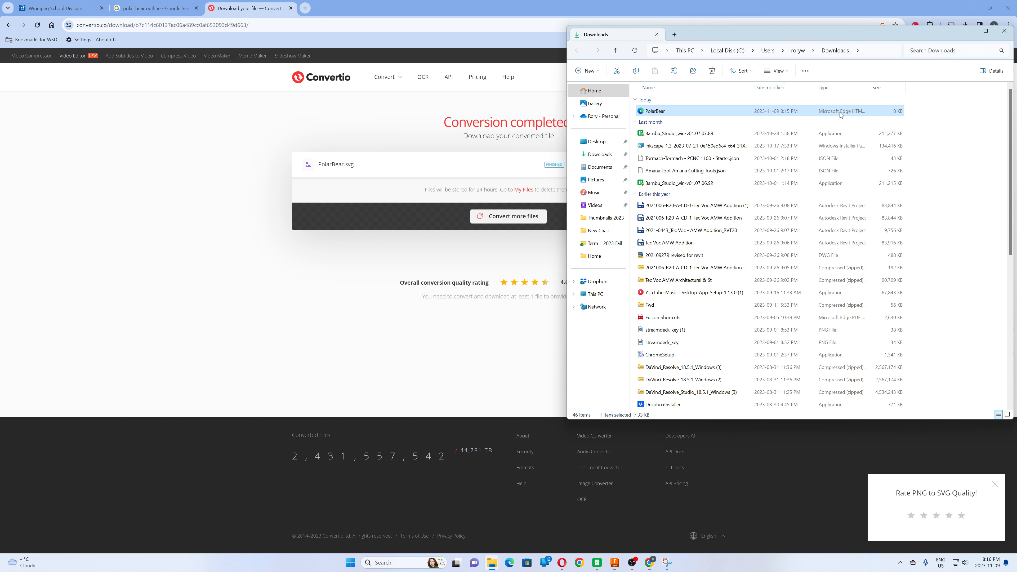
{"action": "right_click", "coordinate": [660, 113]}
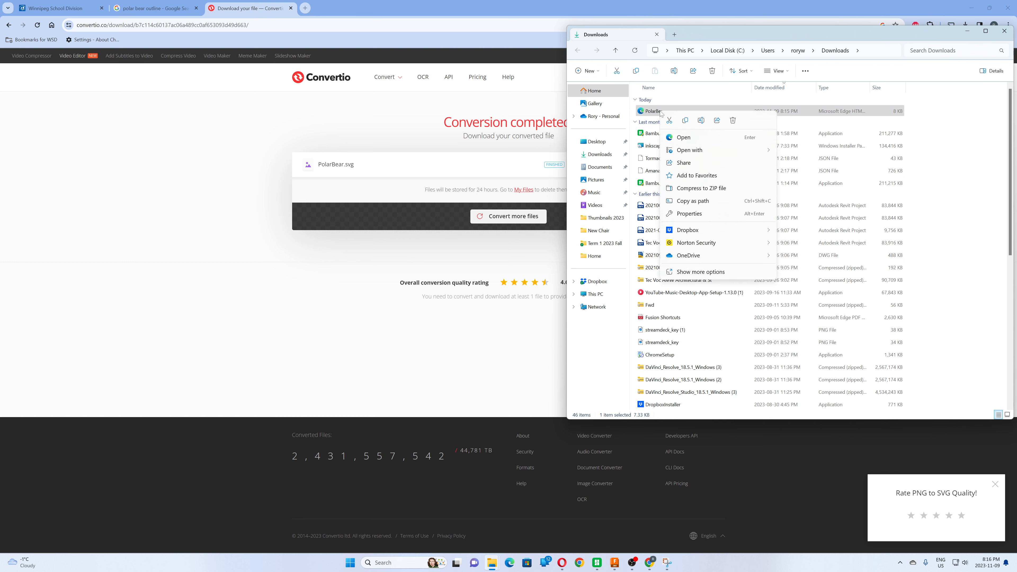
{"action": "left_click", "coordinate": [685, 120]}
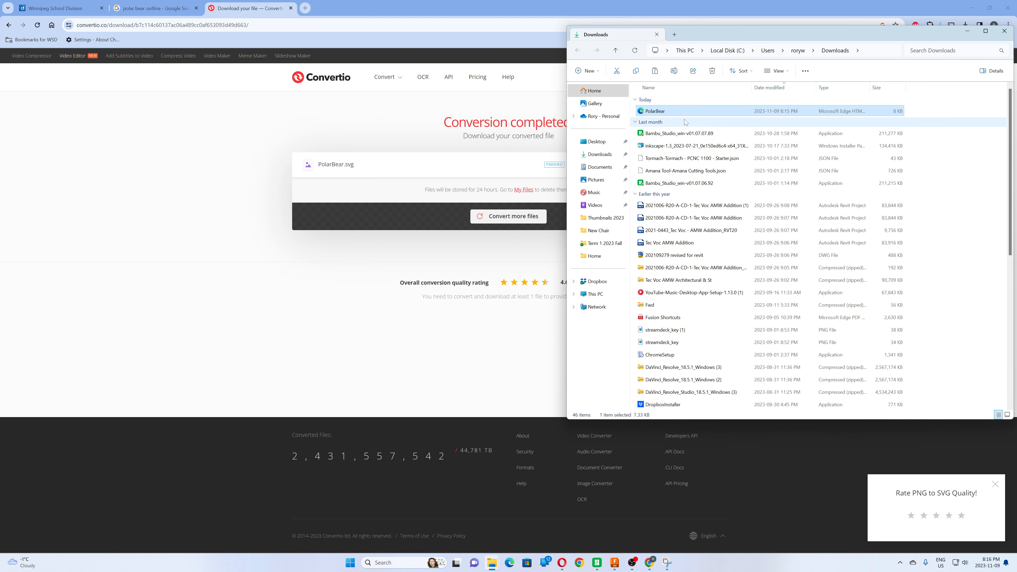
{"action": "left_click", "coordinate": [968, 31]}
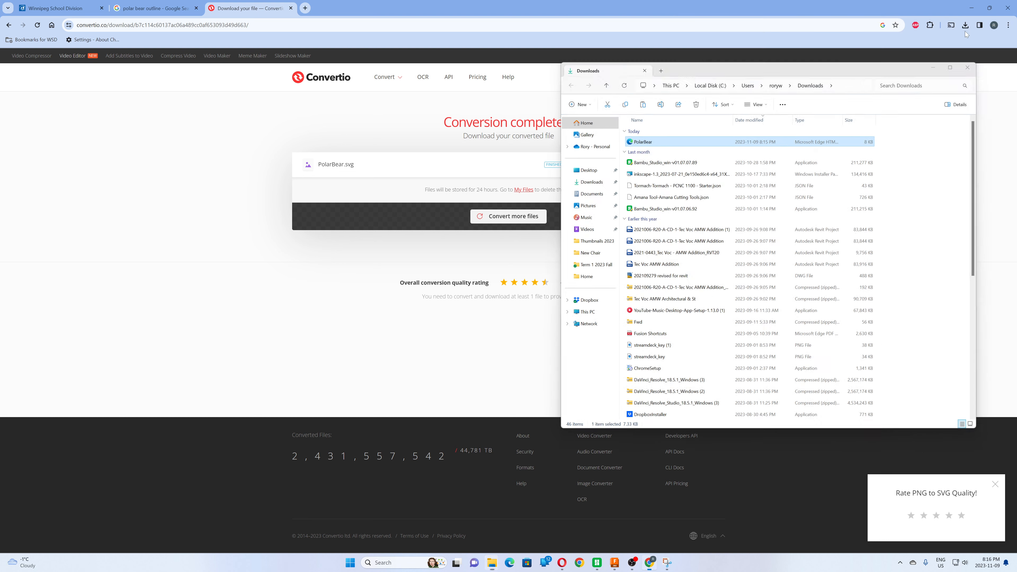
{"action": "left_click", "coordinate": [971, 8]}
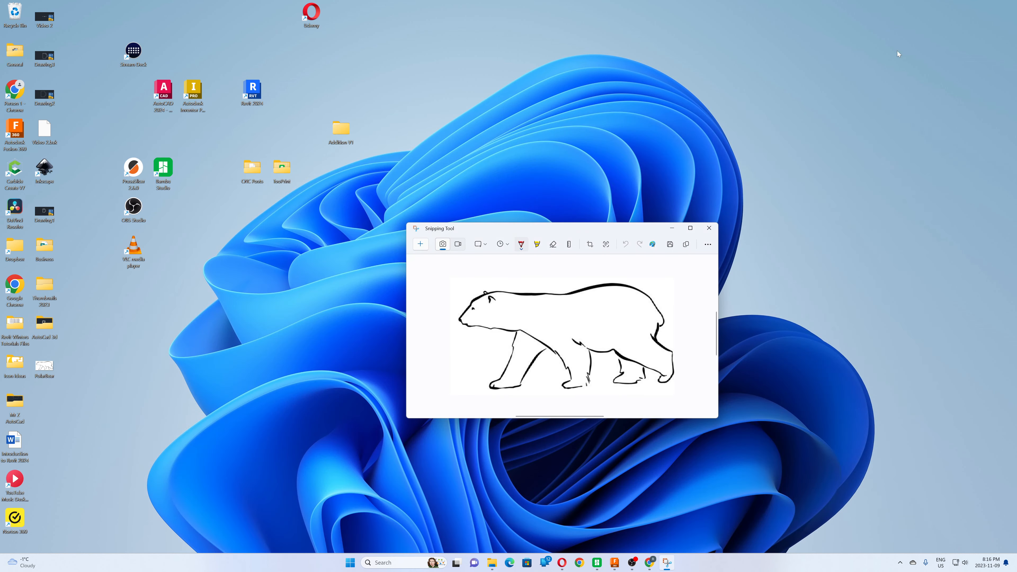
{"action": "right_click", "coordinate": [697, 75]}
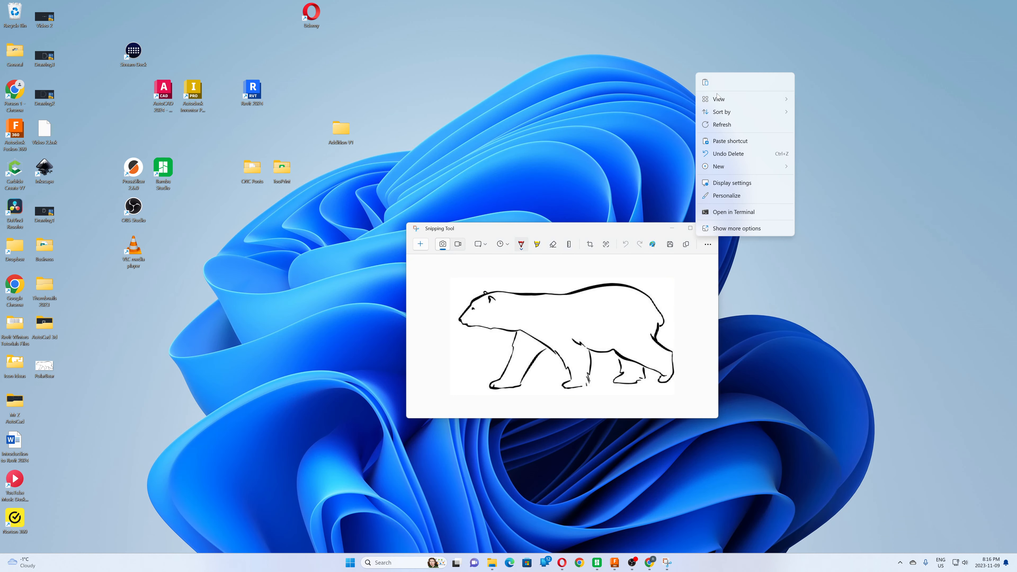
{"action": "left_click", "coordinate": [706, 83]}
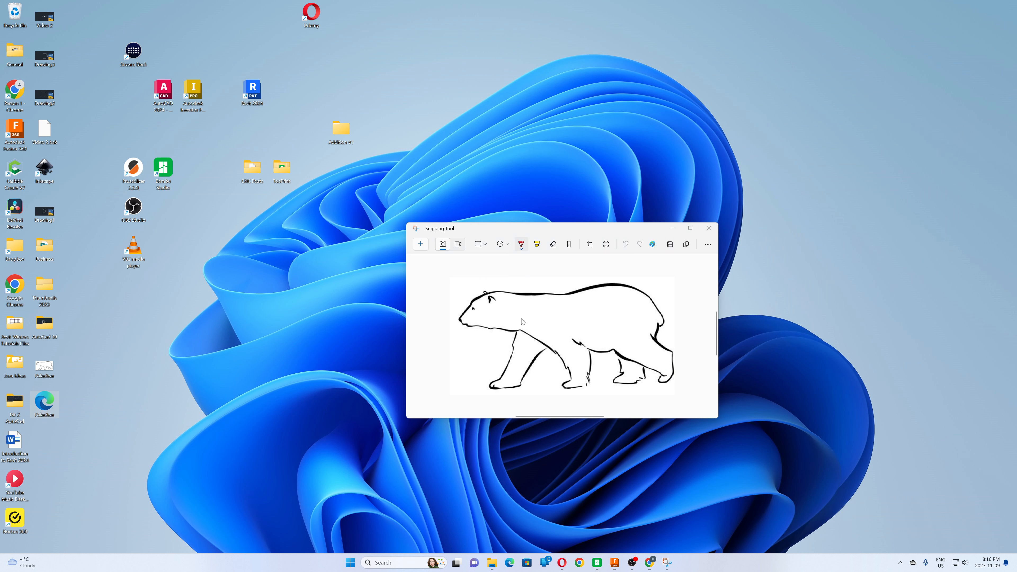
Step: Switch to Fusion 360, create a new design and start a sketch on the horizontal origin plane
{"action": "left_click", "coordinate": [615, 563]}
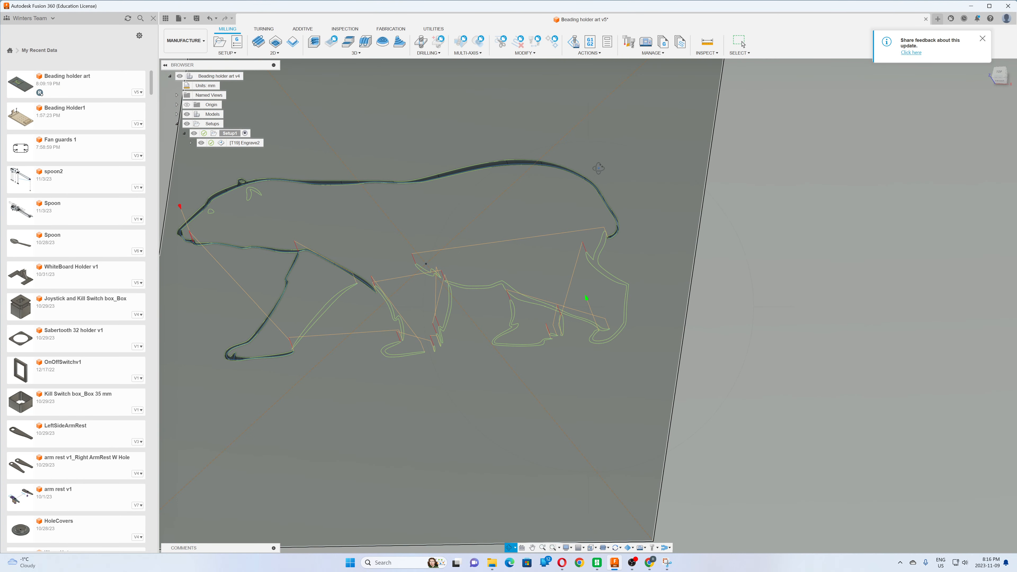
{"action": "left_click", "coordinate": [937, 21]}
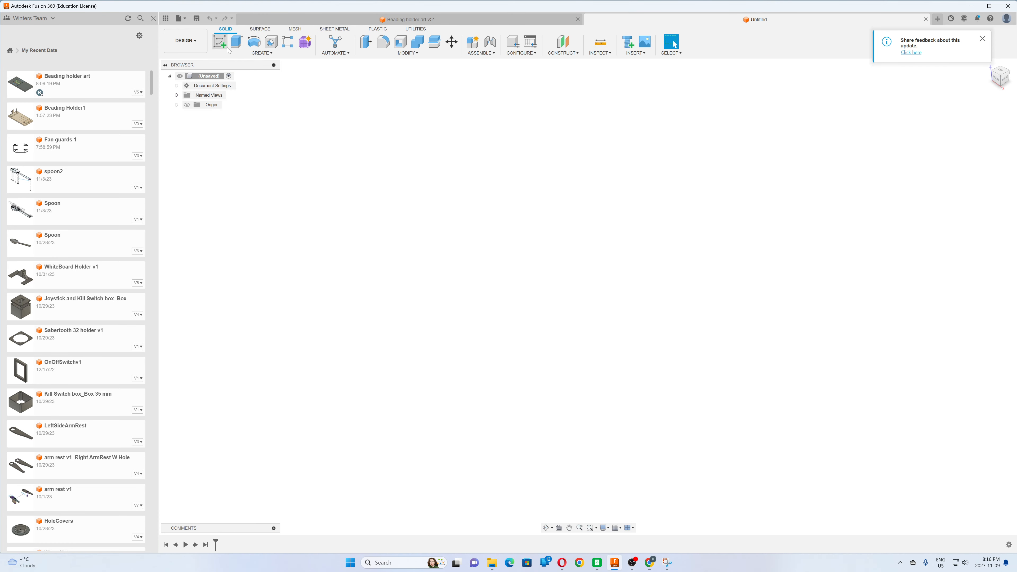
{"action": "left_click", "coordinate": [220, 42]}
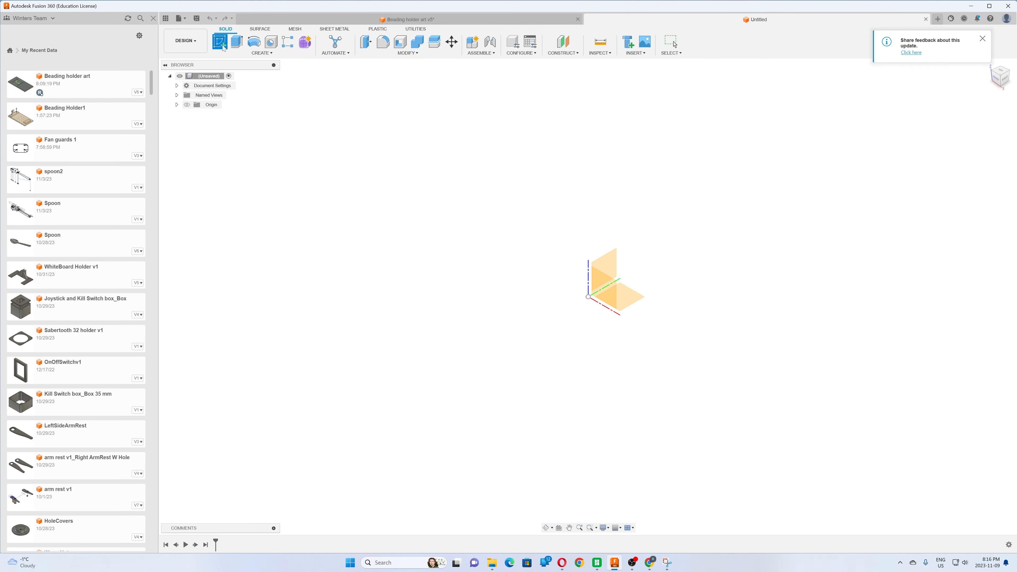
{"action": "left_click", "coordinate": [622, 298]}
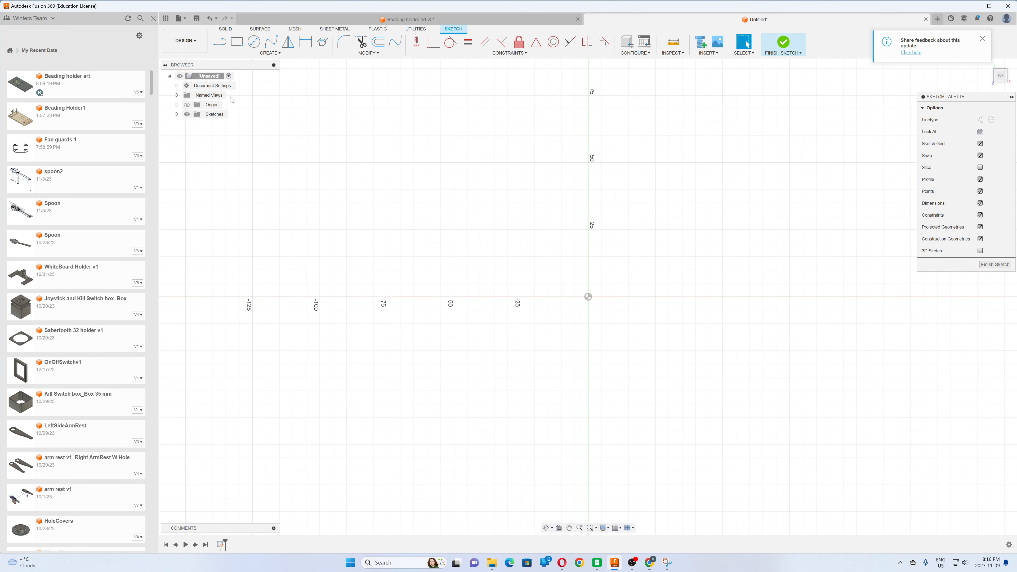
Step: Change the document's active units from millimetres to inches
{"action": "left_click", "coordinate": [176, 86]}
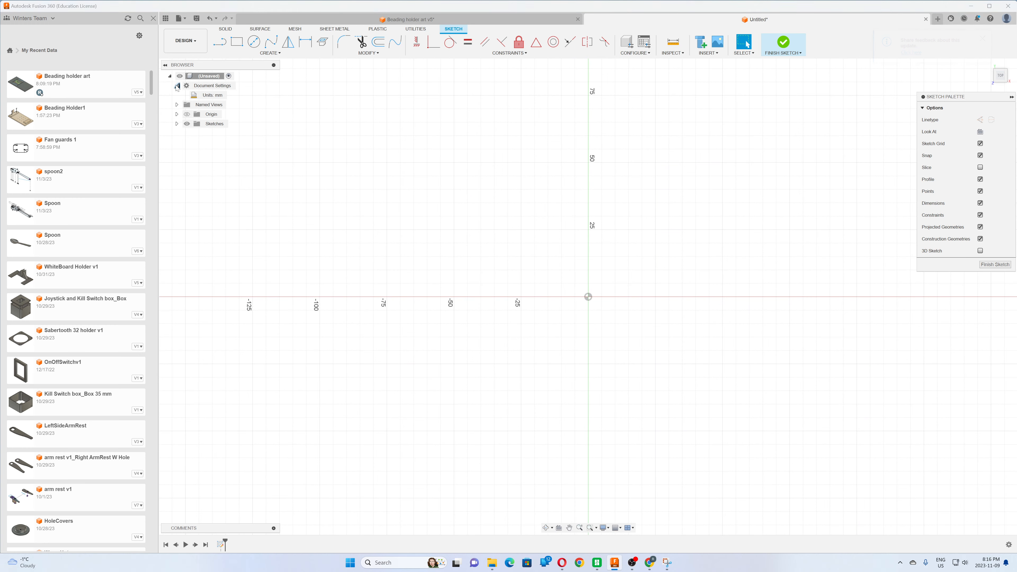
{"action": "left_click", "coordinate": [231, 95]}
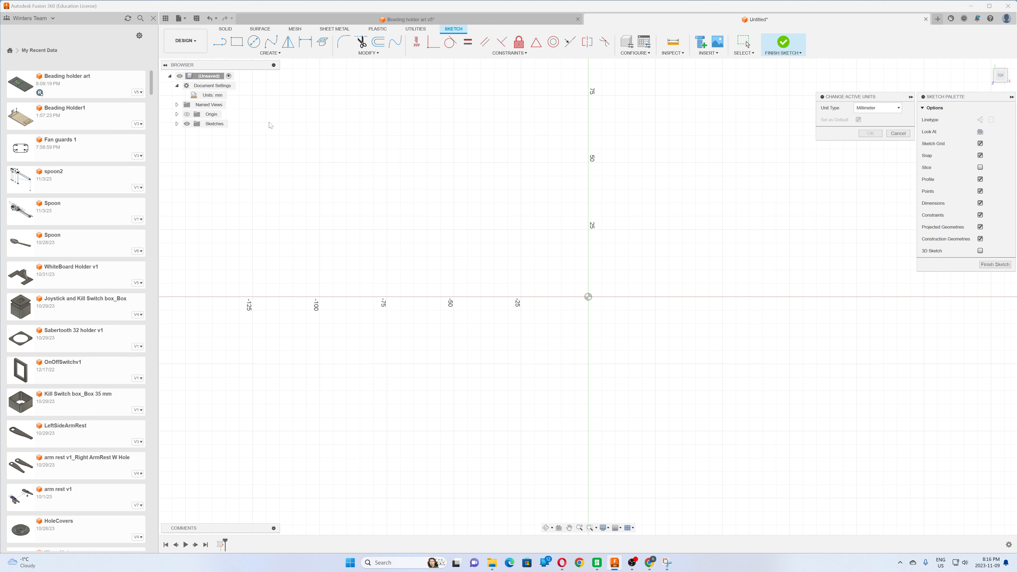
{"action": "left_click", "coordinate": [897, 108]}
{"action": "left_click", "coordinate": [865, 142]}
{"action": "left_click", "coordinate": [865, 133]}
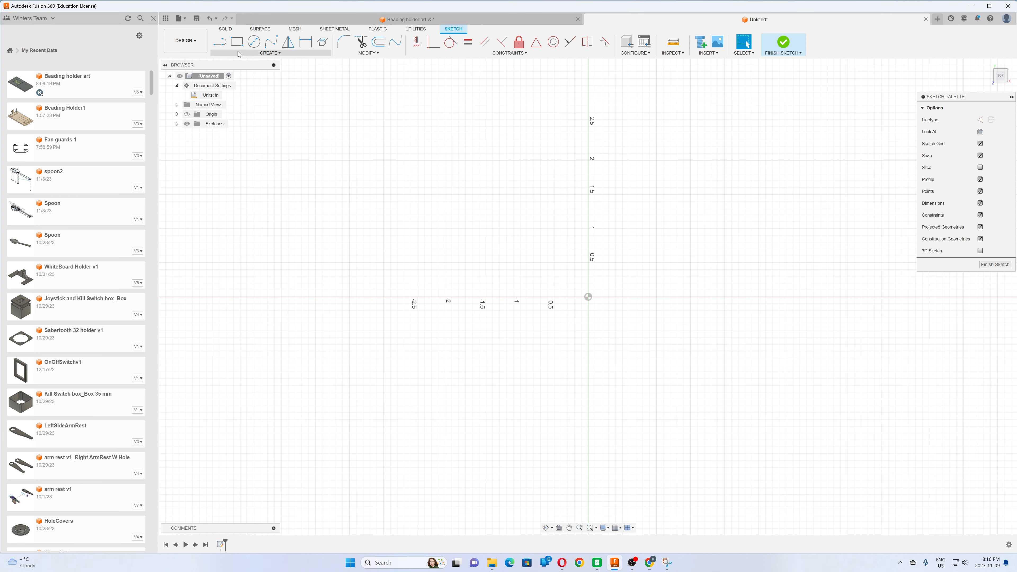
Step: Sketch an 18 in wide by 9 in high center rectangle centred on the origin
{"action": "left_click", "coordinate": [237, 43]}
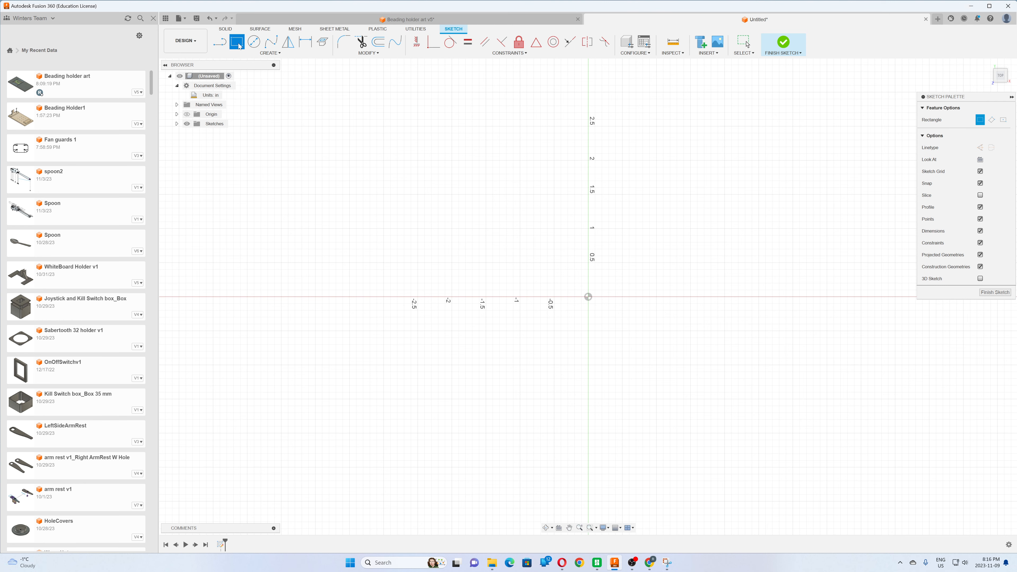
{"action": "left_click", "coordinate": [1003, 119]}
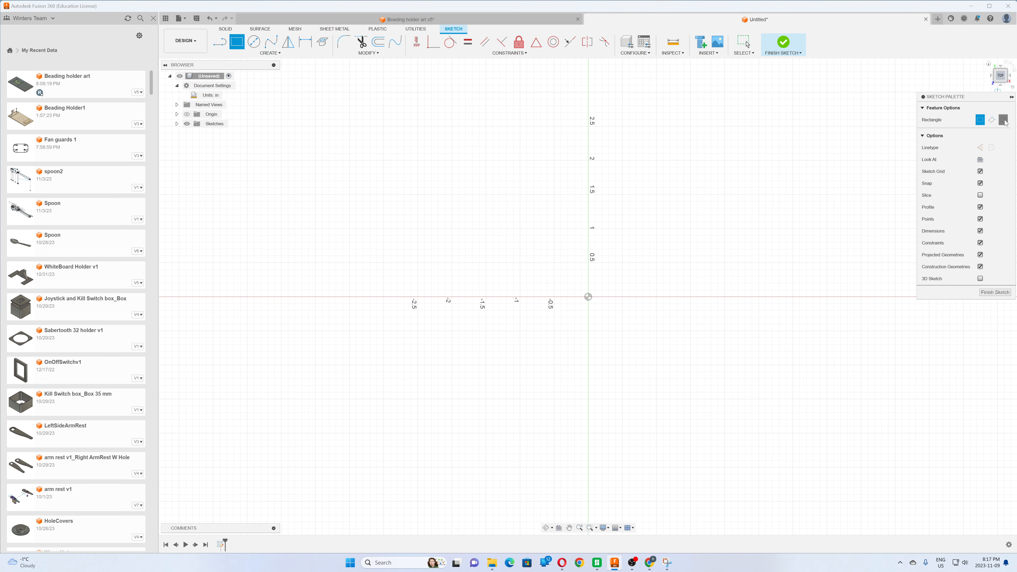
{"action": "left_click", "coordinate": [588, 297]}
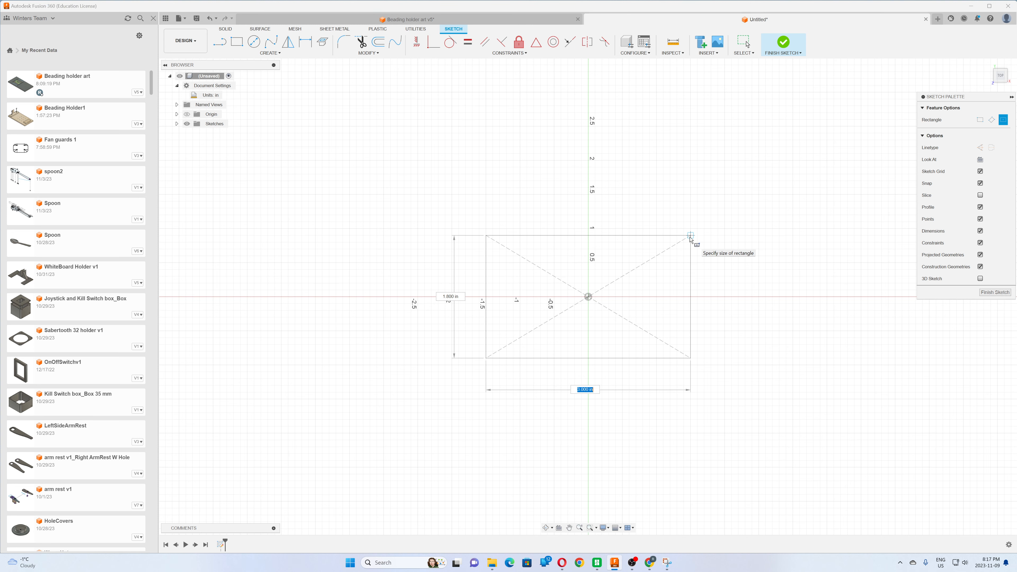
{"action": "type", "text": "18"}
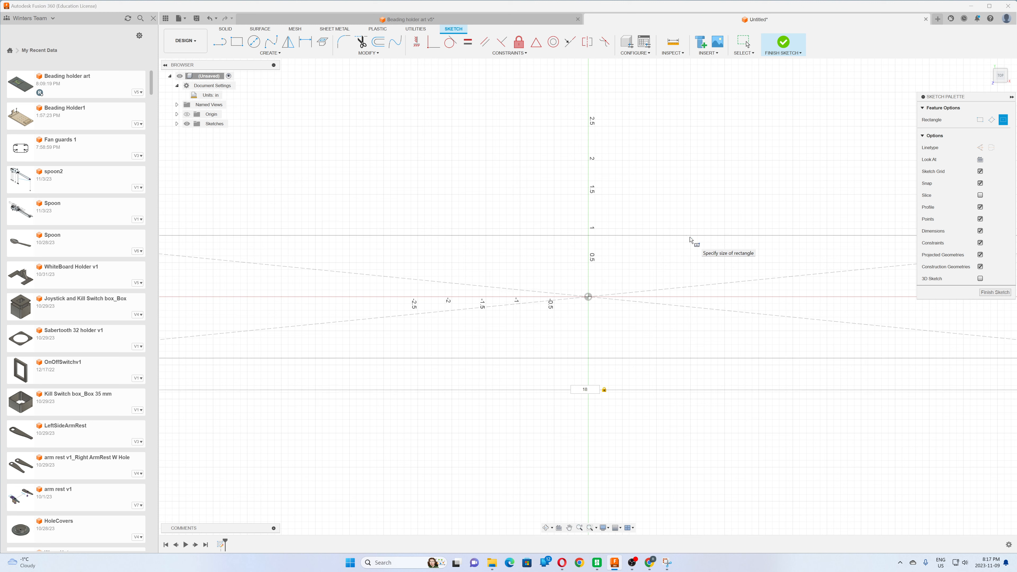
{"action": "key", "text": "Tab"}
{"action": "left_click", "coordinate": [689, 240]}
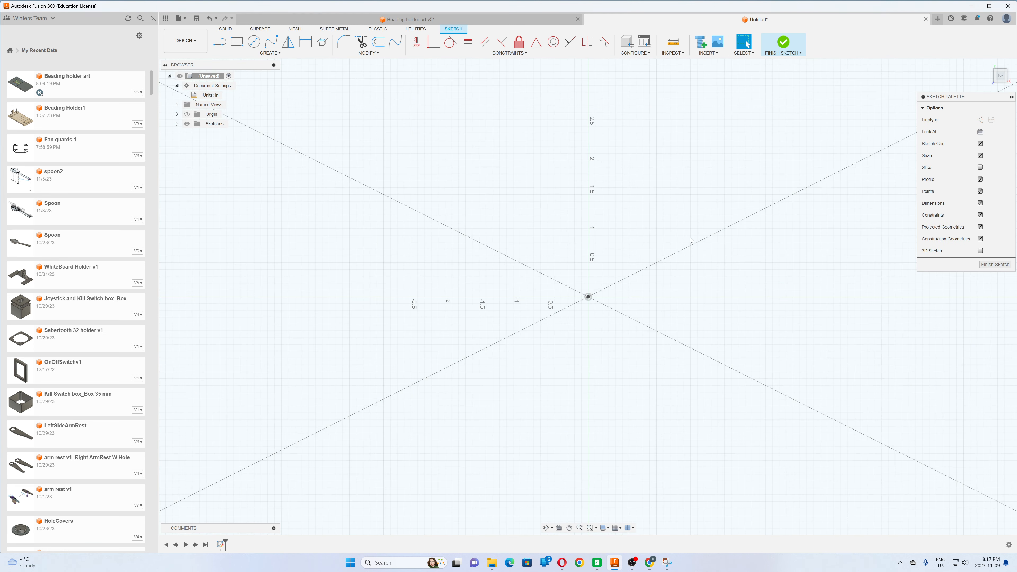
{"action": "scroll", "coordinate": [600, 307], "scroll_direction": "down", "scroll_amount": 6}
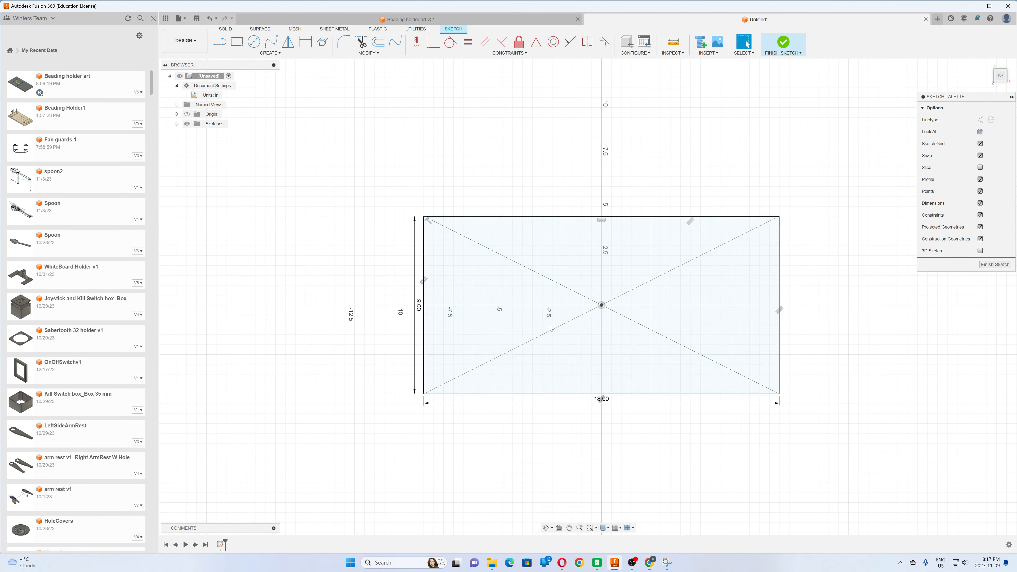
Step: Sketch a 5.75 in wide by 7 in high center rectangle inside the left half of the large rectangle, centred on the horizontal axis
{"action": "left_click", "coordinate": [244, 45]}
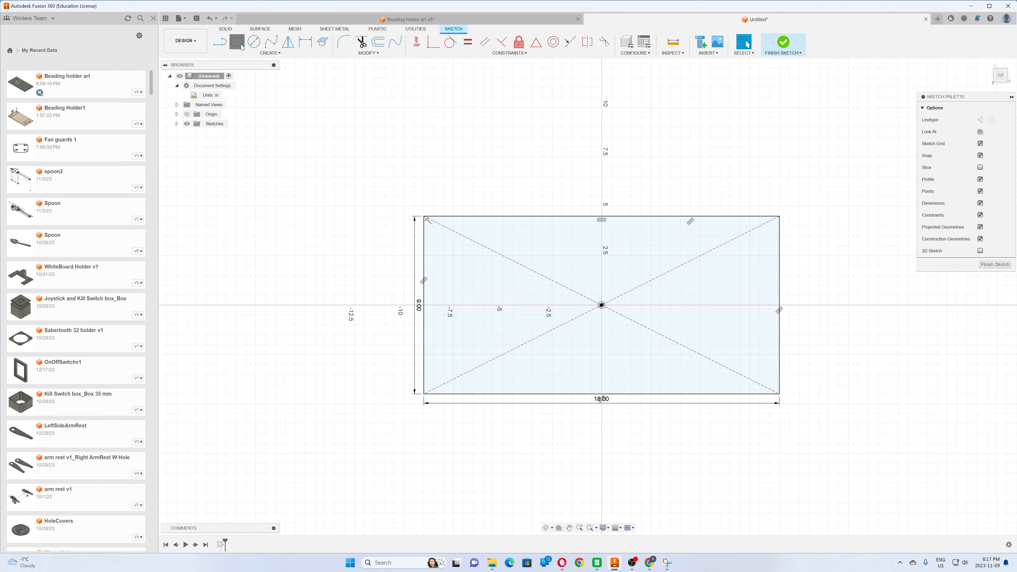
{"action": "left_click", "coordinate": [1003, 121]}
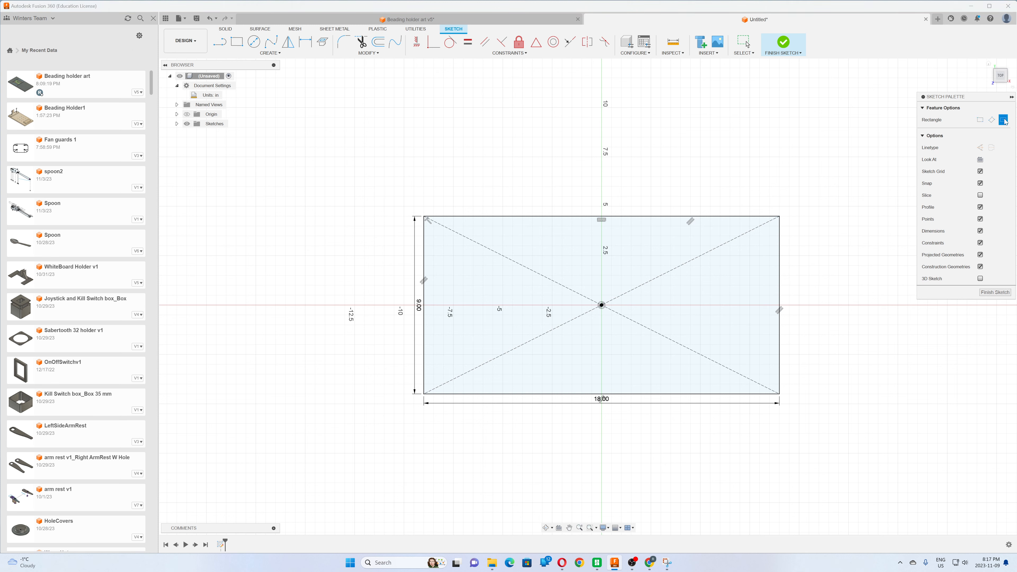
{"action": "left_click", "coordinate": [512, 305]}
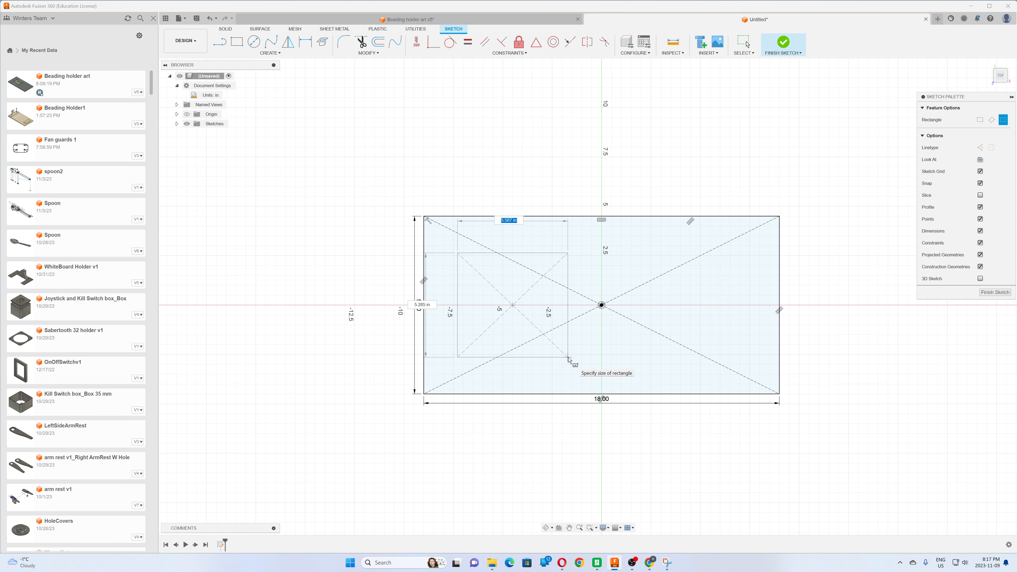
{"action": "type", "text": "5.7"}
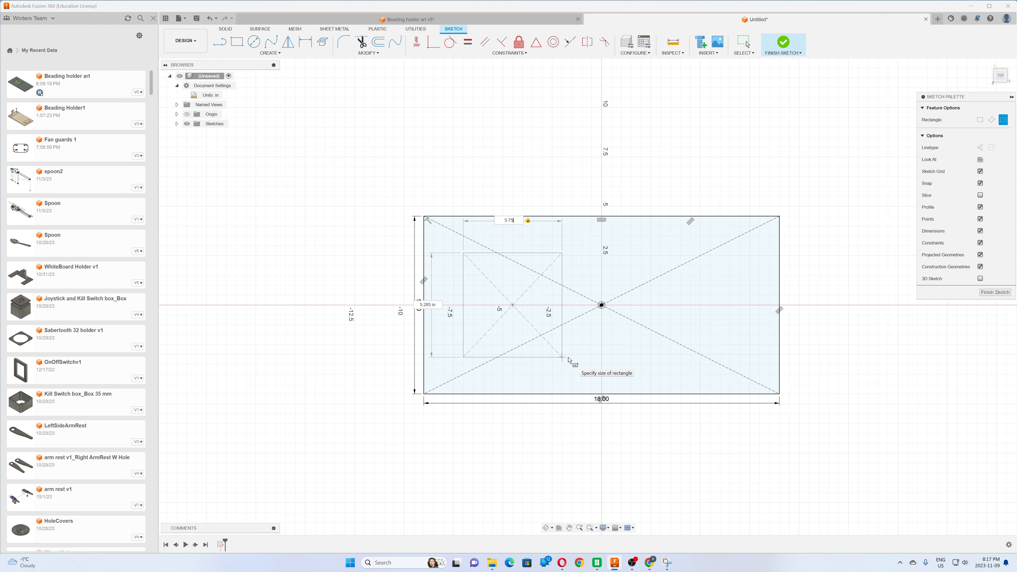
{"action": "type", "text": "5"}
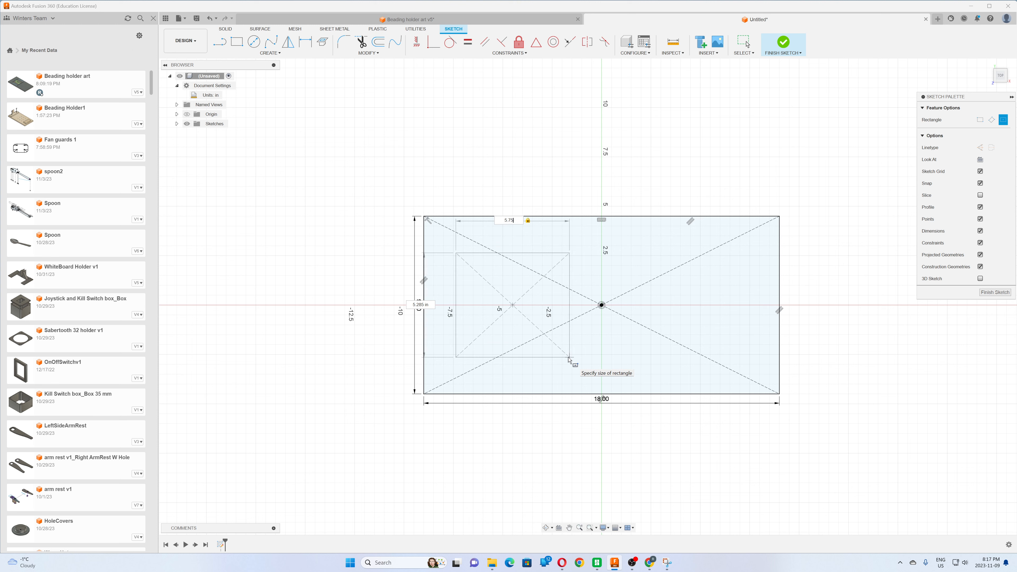
{"action": "key", "text": "Tab"}
{"action": "type", "text": "7"}
{"action": "key", "text": "Return"}
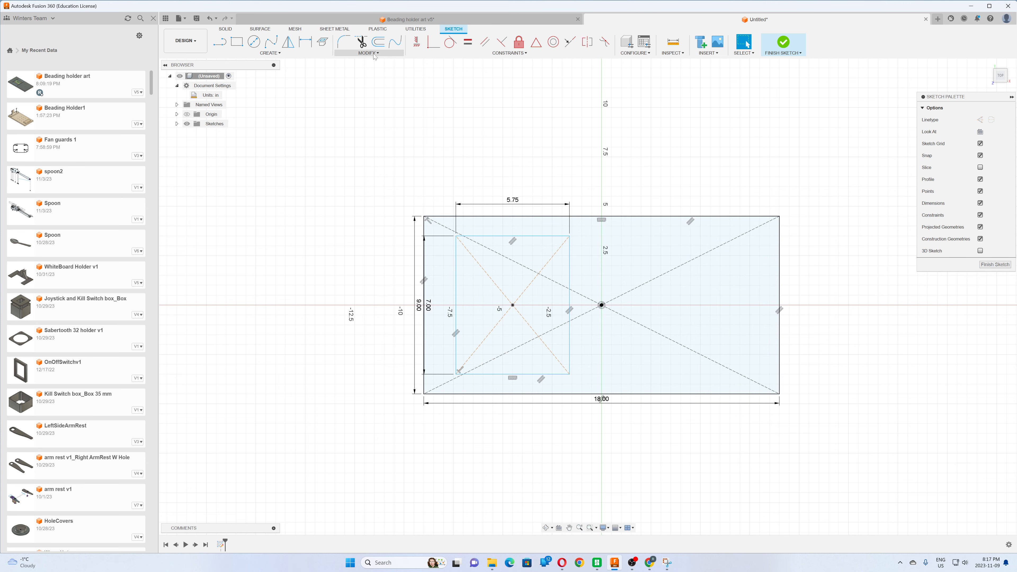
Step: Dimension the distance between the left edges of the two rectangles as 3 in and finish the sketch
{"action": "left_click", "coordinate": [307, 44]}
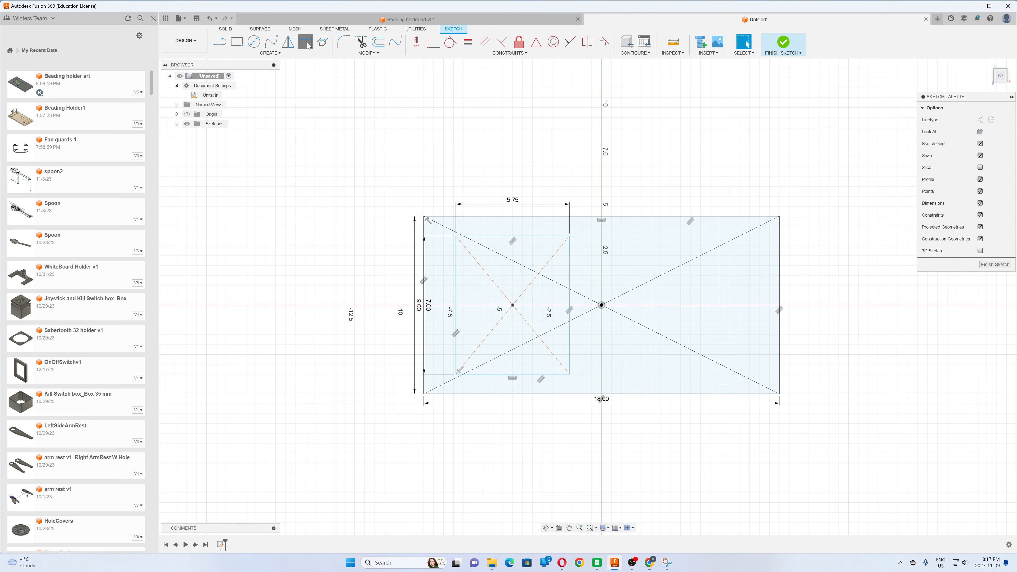
{"action": "left_click", "coordinate": [454, 248]}
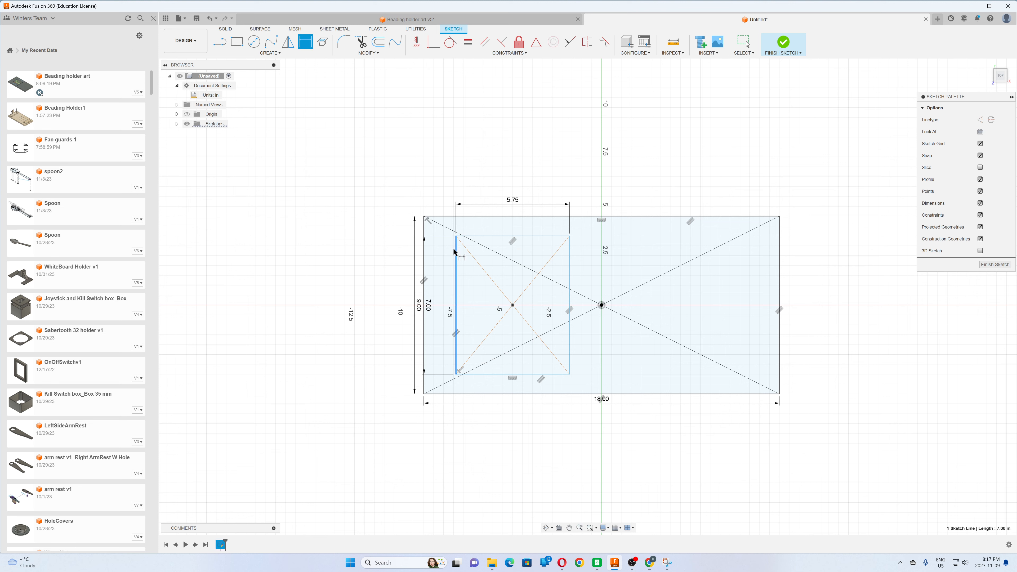
{"action": "left_click", "coordinate": [423, 261]}
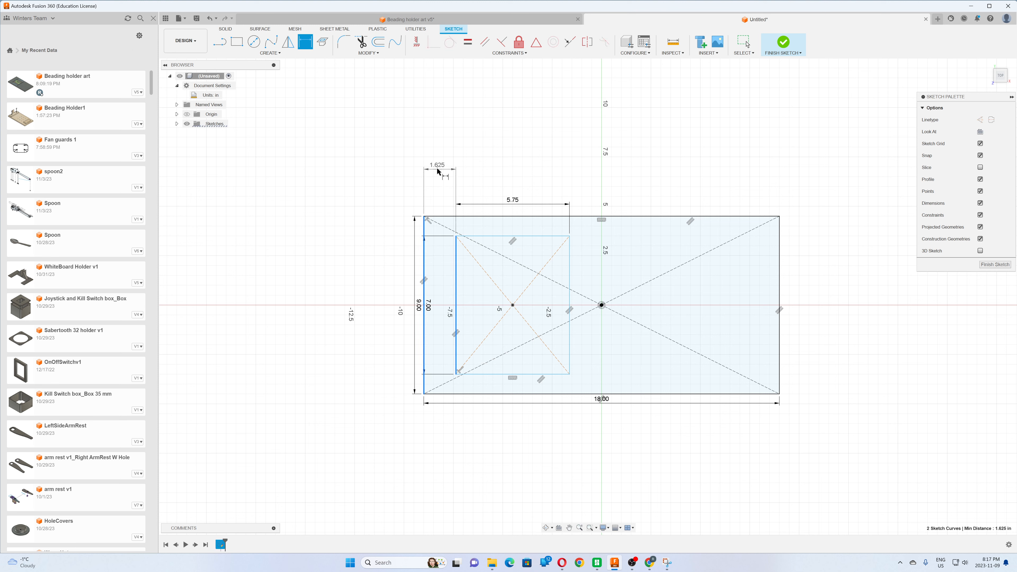
{"action": "left_click", "coordinate": [438, 168]}
{"action": "type", "text": "3"}
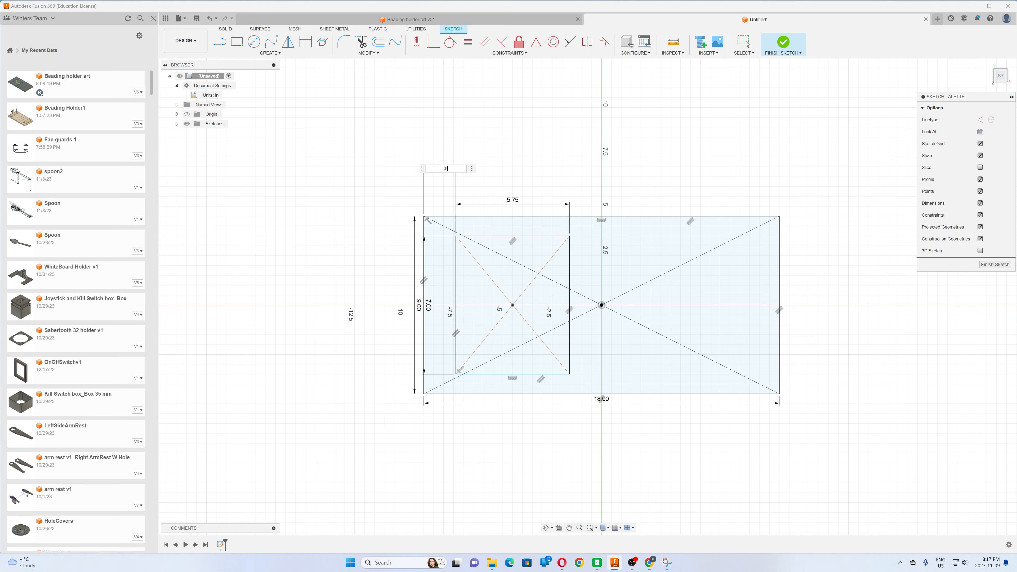
{"action": "key", "text": "Return"}
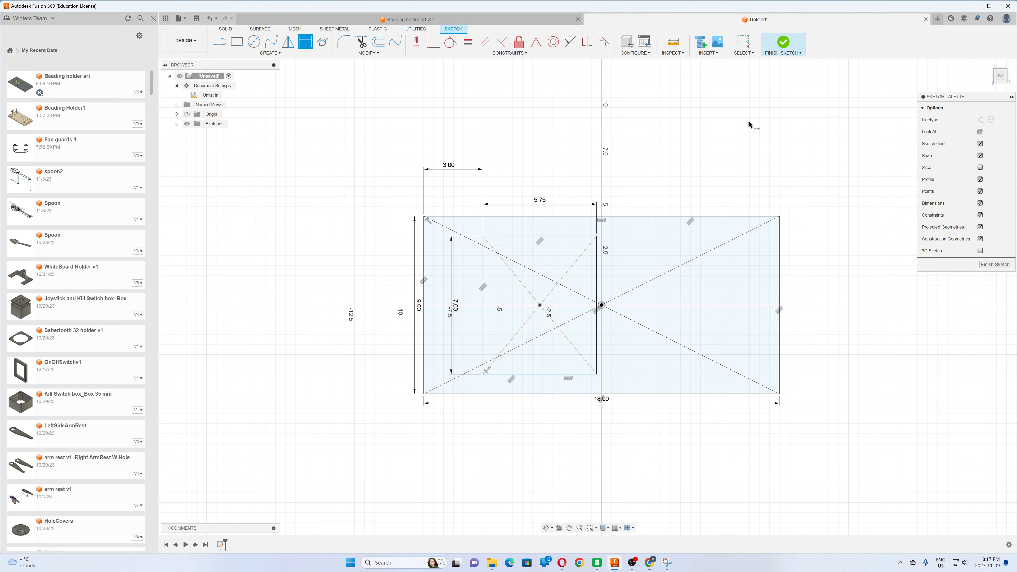
{"action": "left_click", "coordinate": [784, 43]}
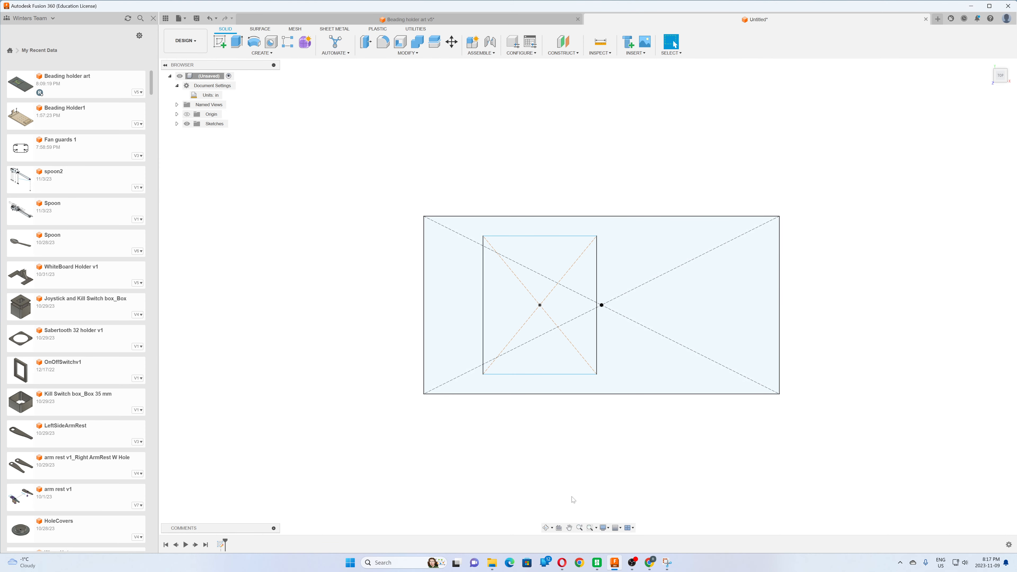
Step: Extrude the small inner rectangle 0.75 in as a new body
{"action": "left_click", "coordinate": [546, 528]}
{"action": "mouse_move", "coordinate": [562, 487]}
{"action": "left_mouse_down"}
{"action": "mouse_move", "coordinate": [558, 470]}
{"action": "mouse_move", "coordinate": [543, 468]}
{"action": "left_mouse_up"}
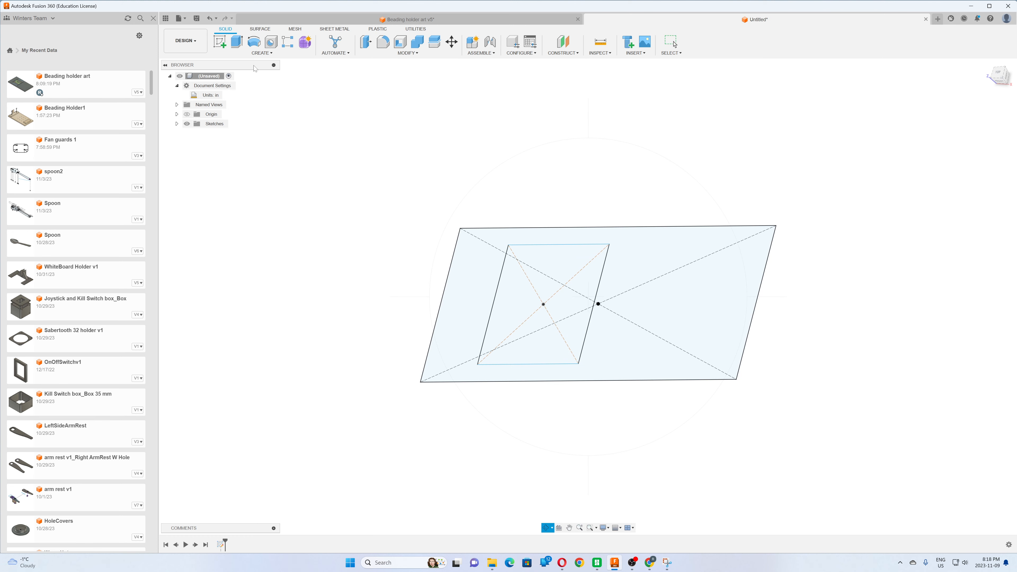
{"action": "left_click", "coordinate": [236, 41]}
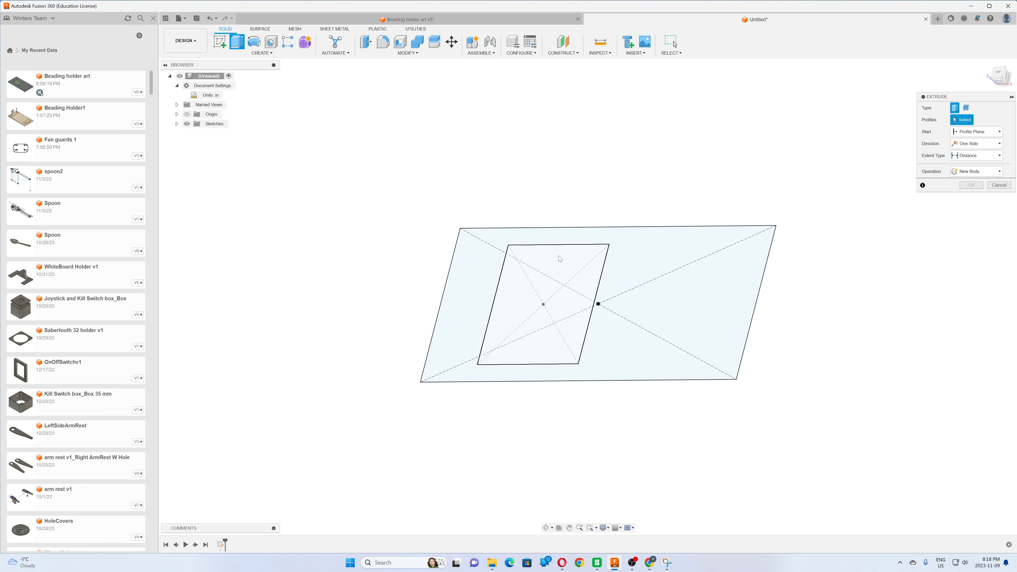
{"action": "left_click", "coordinate": [564, 264]}
{"action": "type", "text": "1"}
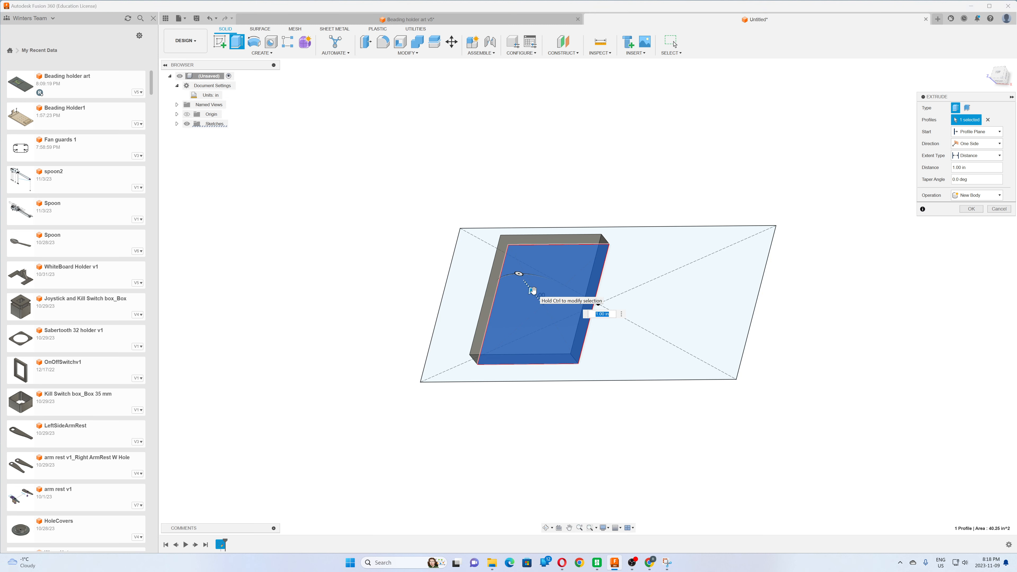
{"action": "key", "text": "BackSpace"}
{"action": "type", "text": ".75"}
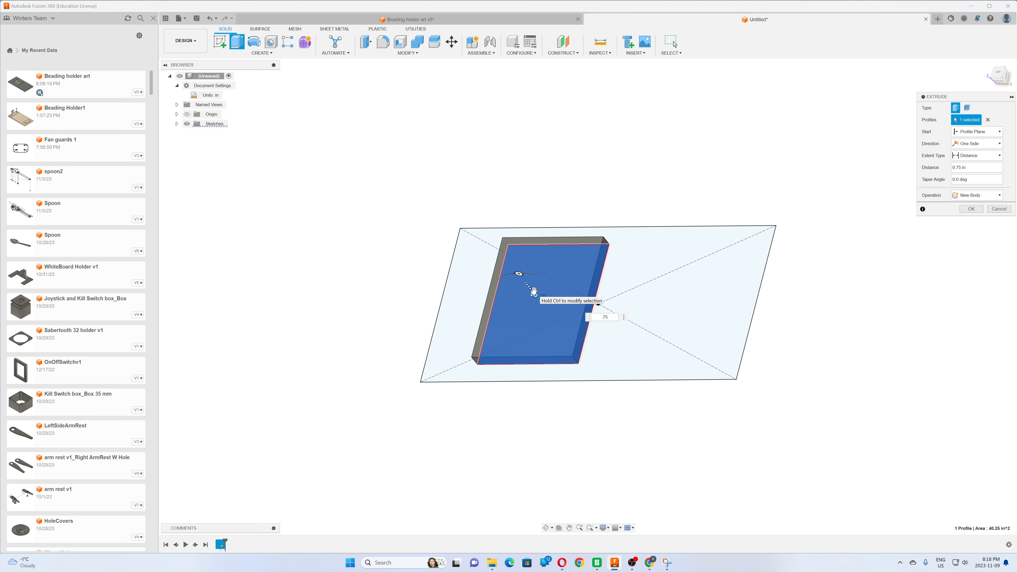
{"action": "key", "text": "Return"}
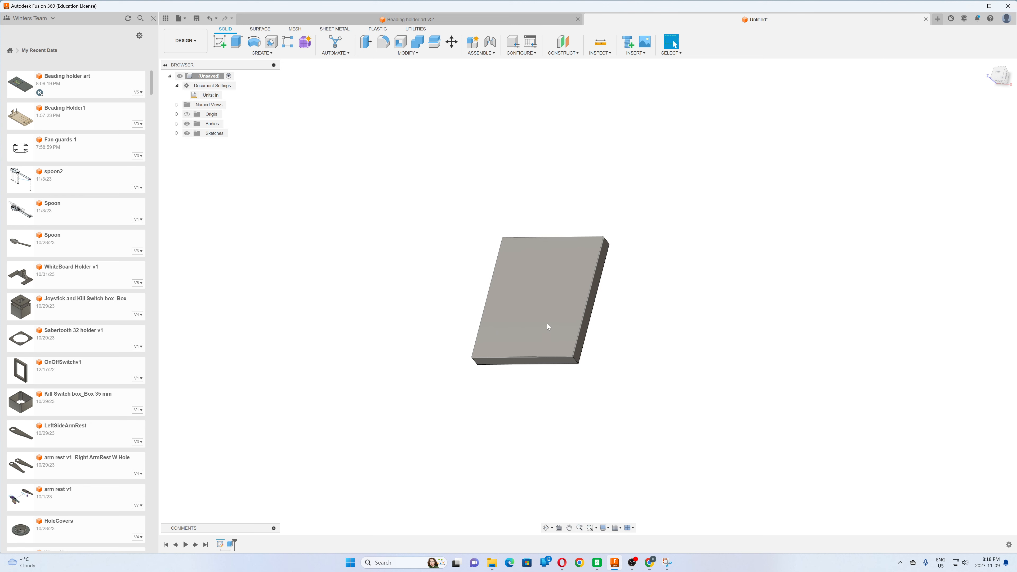
Step: Show the sketch of the two rectangles and hide it again
{"action": "left_click", "coordinate": [177, 133]}
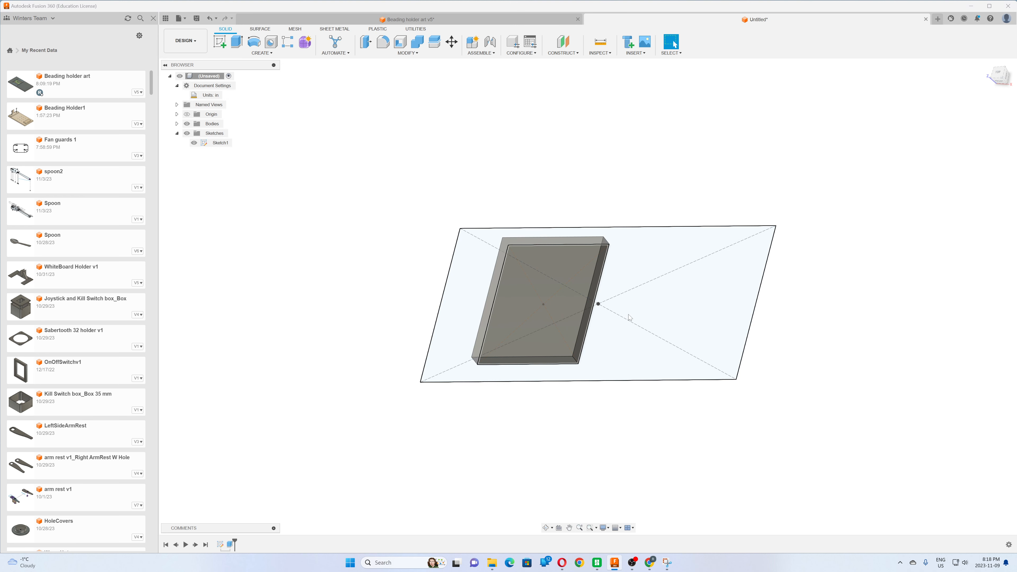
{"action": "left_click", "coordinate": [194, 143]}
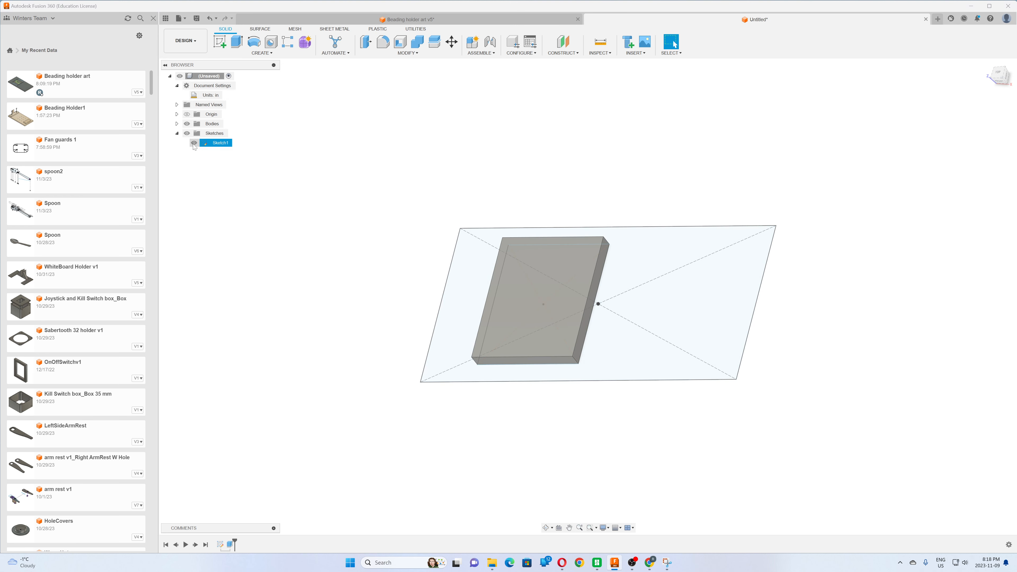
{"action": "left_click", "coordinate": [194, 143]}
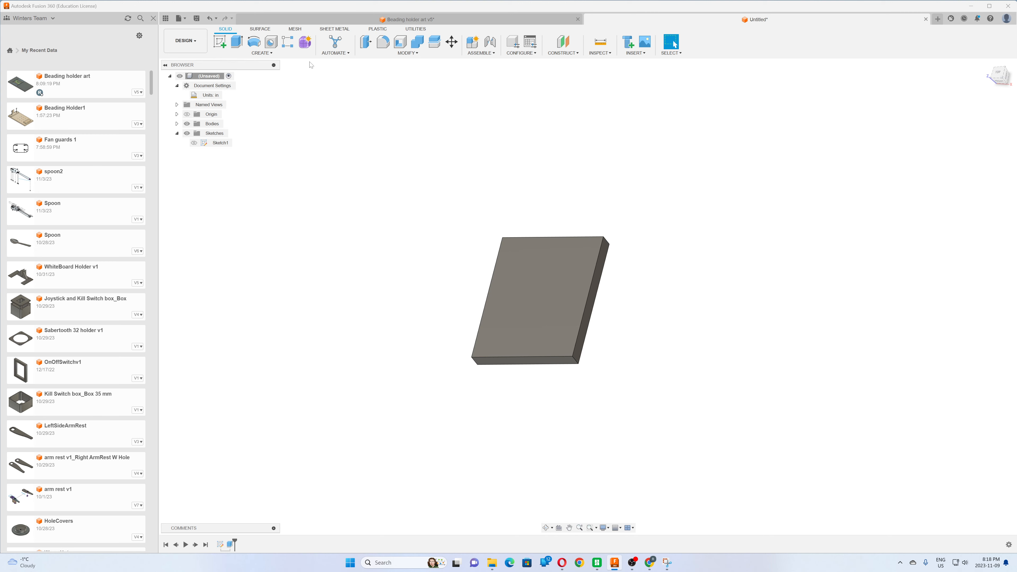
Step: Load the PolarBear SVG file from the computer's Desktop into the Insert SVG command
{"action": "left_click", "coordinate": [641, 58]}
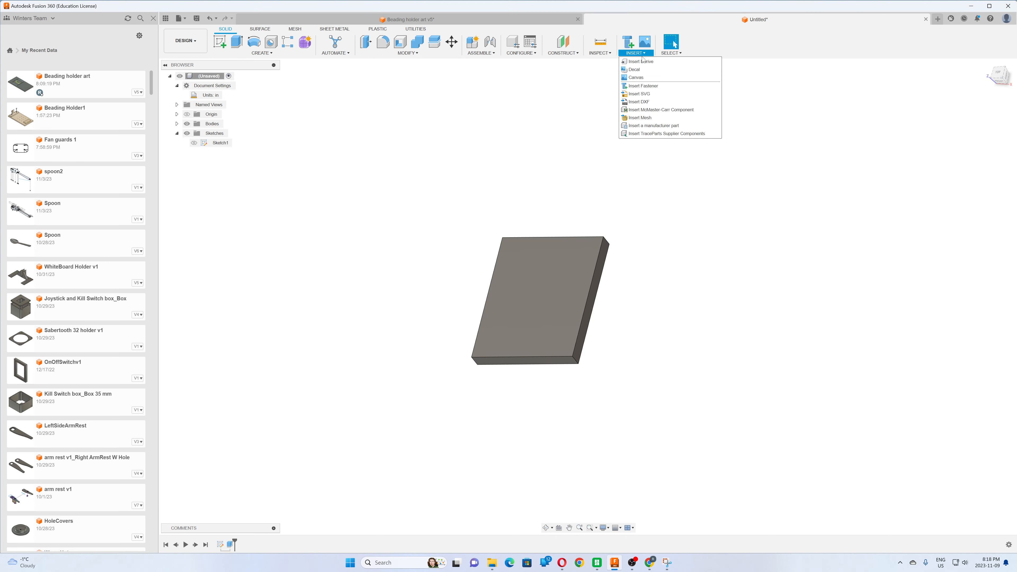
{"action": "left_click", "coordinate": [640, 94]}
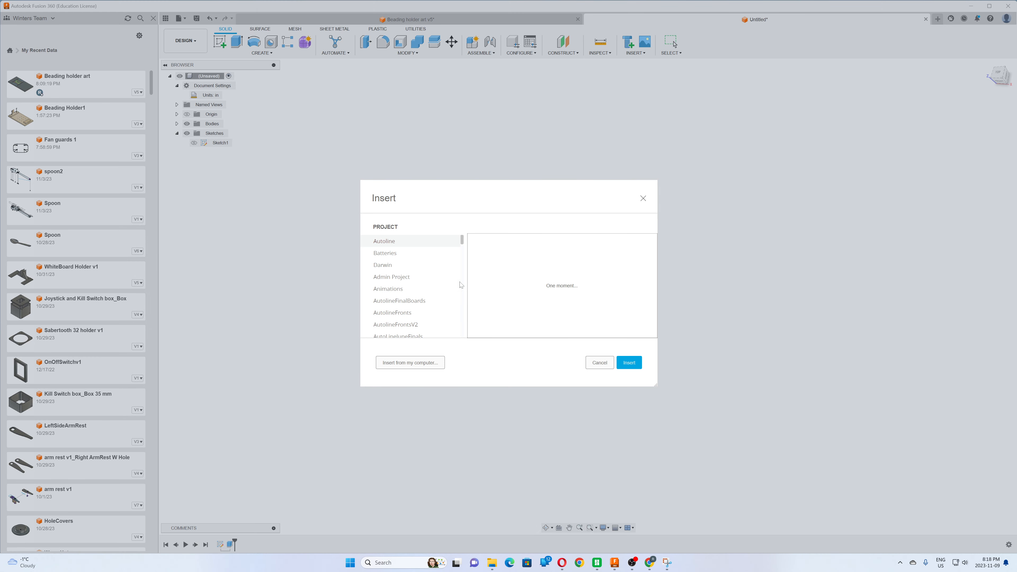
{"action": "left_click", "coordinate": [425, 364]}
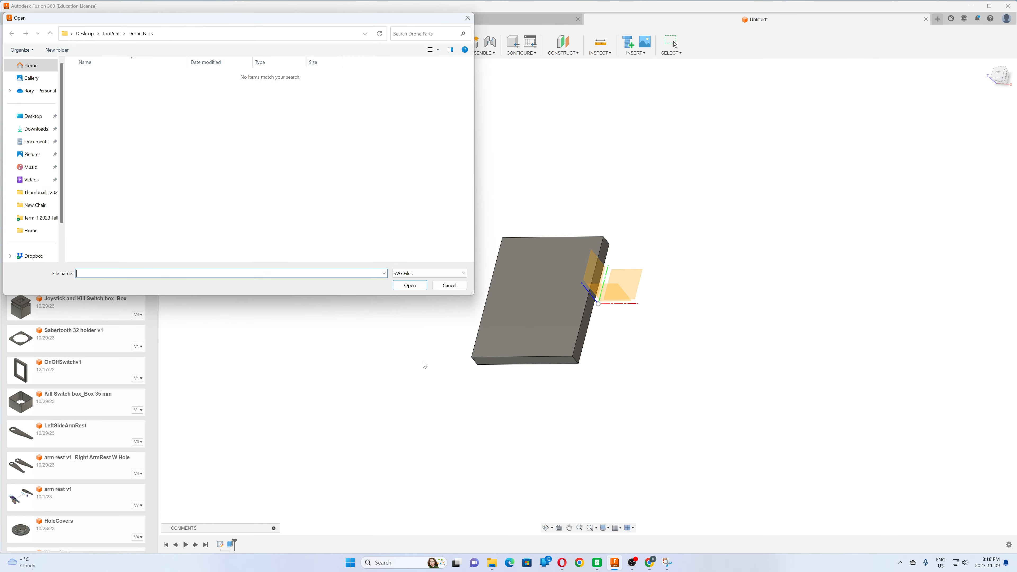
{"action": "left_click", "coordinate": [94, 33]}
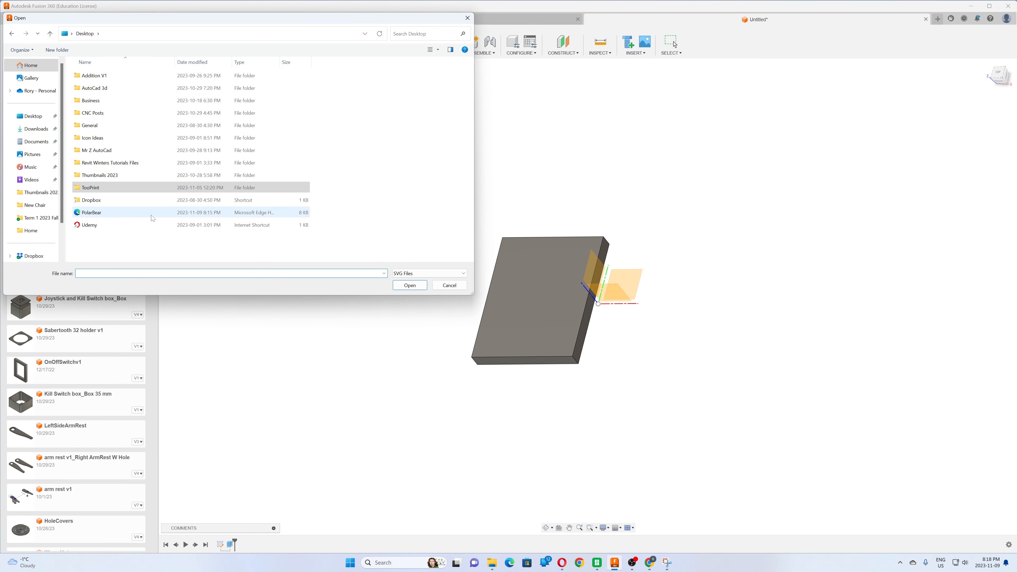
{"action": "left_click", "coordinate": [94, 216]}
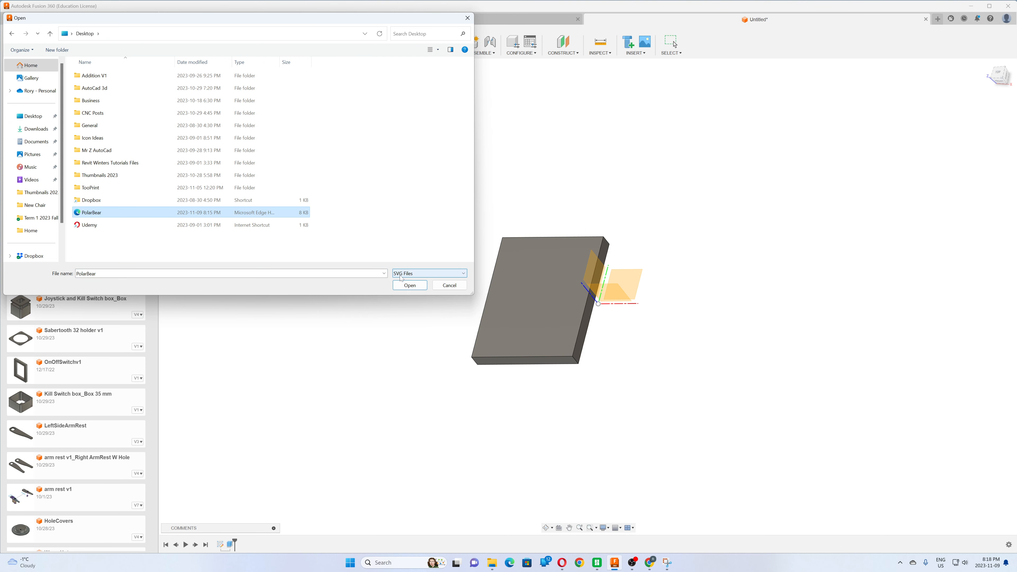
{"action": "left_click", "coordinate": [410, 286]}
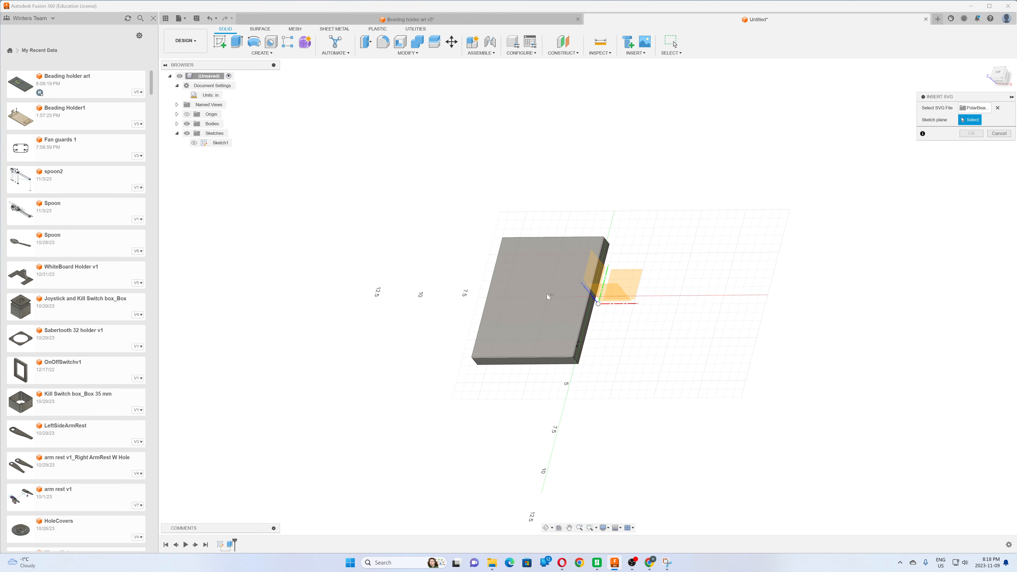
Step: Place the polar bear SVG upright on the block's top face at about X -5.9 in and Y -1.35 in, and finish the sketch
{"action": "left_click", "coordinate": [537, 296]}
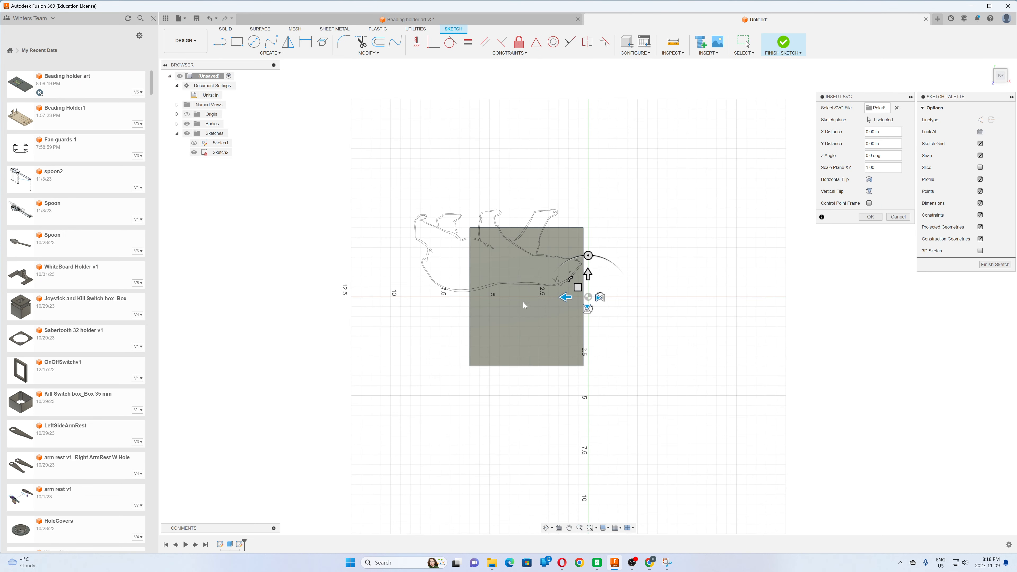
{"action": "left_click_drag", "start_coordinate": [588, 256], "coordinate": [483, 272]}
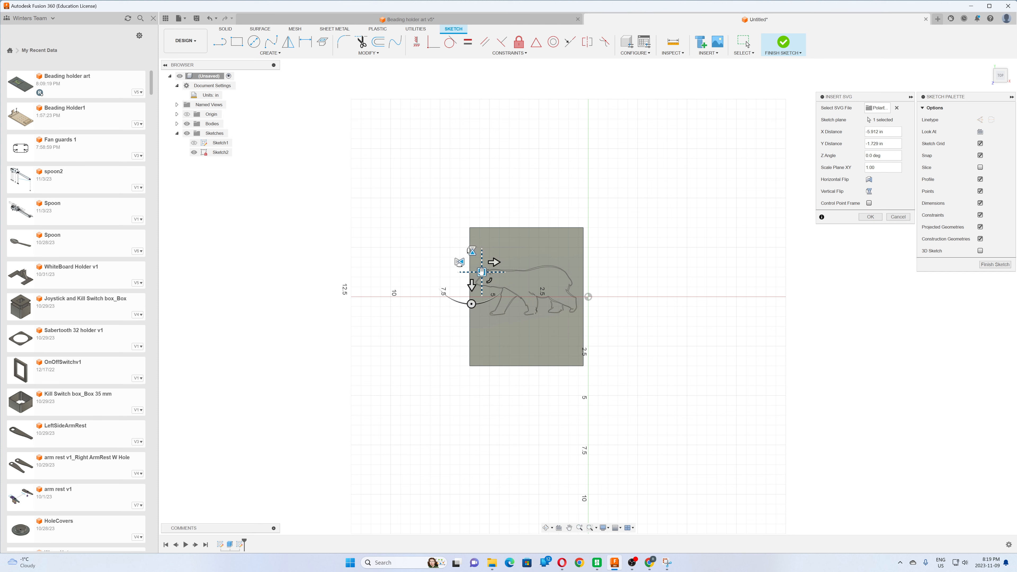
{"action": "left_click_drag", "start_coordinate": [481, 273], "coordinate": [482, 278]}
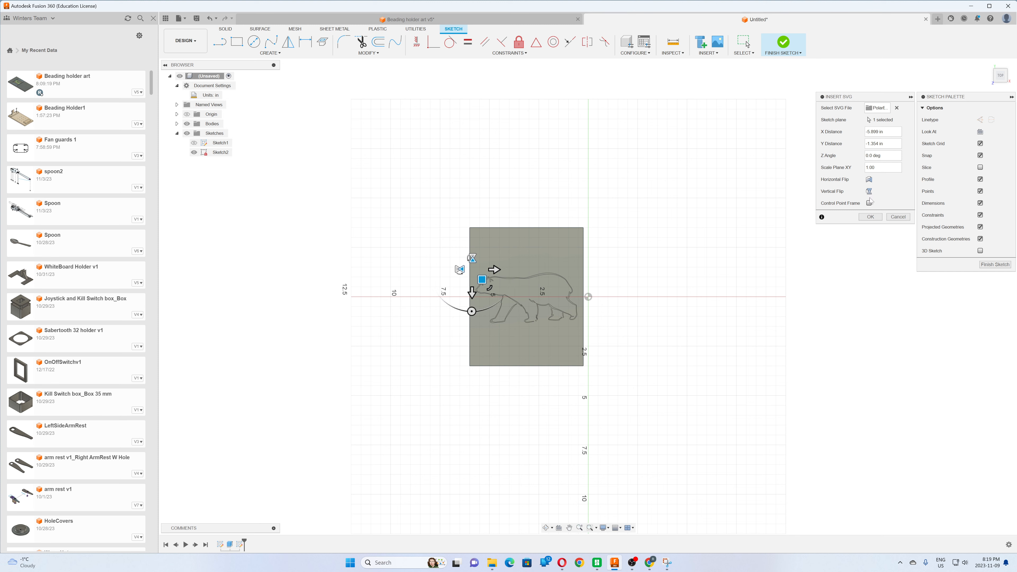
{"action": "left_click", "coordinate": [869, 218]}
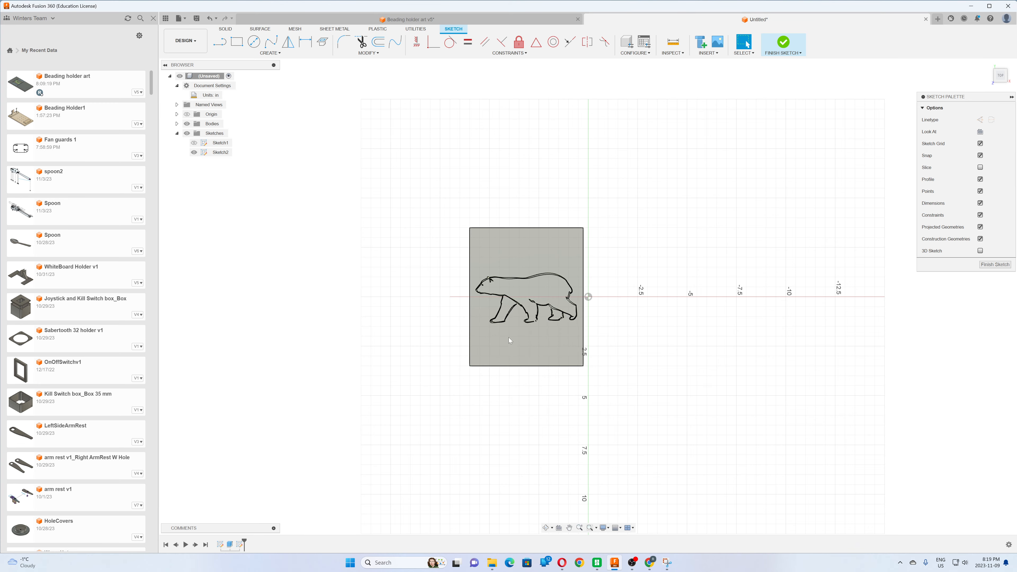
{"action": "scroll", "coordinate": [508, 338], "scroll_direction": "up", "scroll_amount": 2}
{"action": "scroll", "coordinate": [546, 287], "scroll_direction": "up", "scroll_amount": 3}
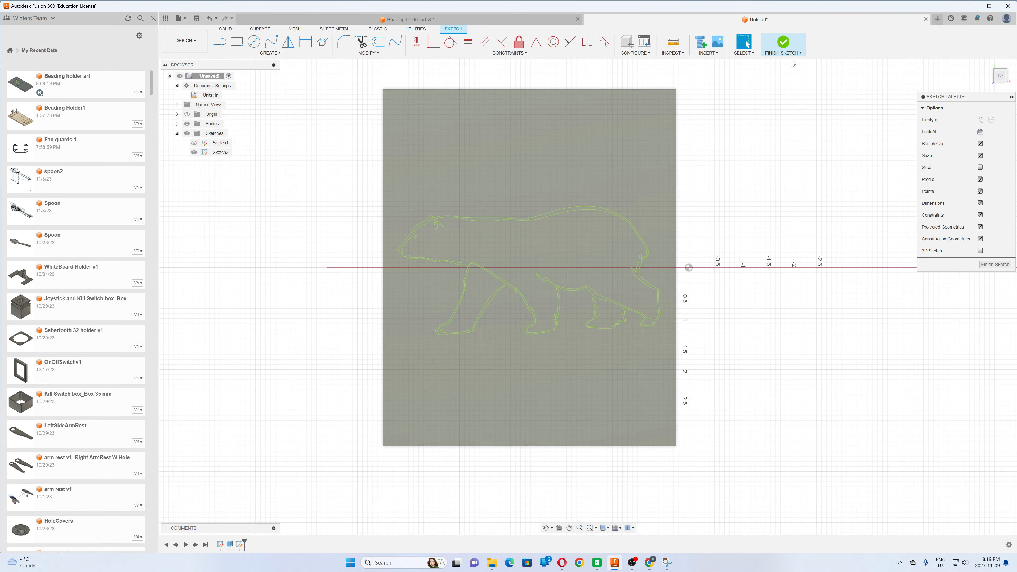
{"action": "left_click", "coordinate": [783, 42]}
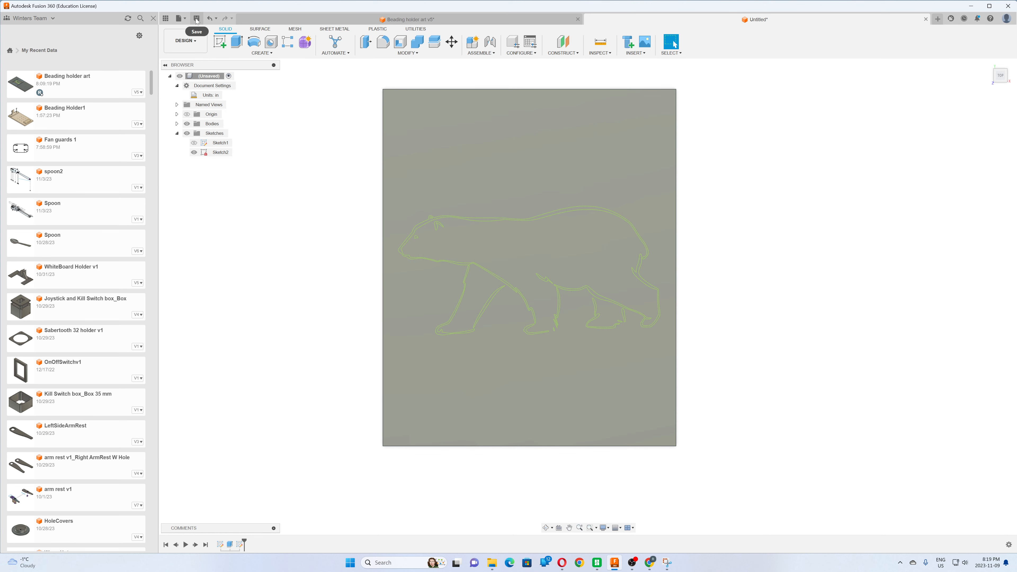
Step: Save the design as PolarBear4 in the Darwin project
{"action": "left_click", "coordinate": [197, 19]}
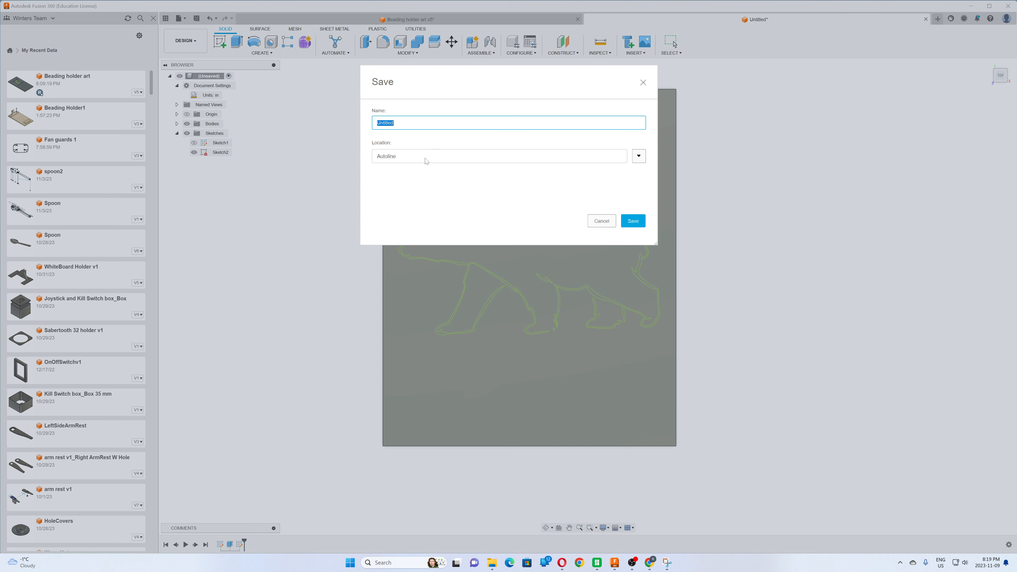
{"action": "left_click", "coordinate": [639, 156]}
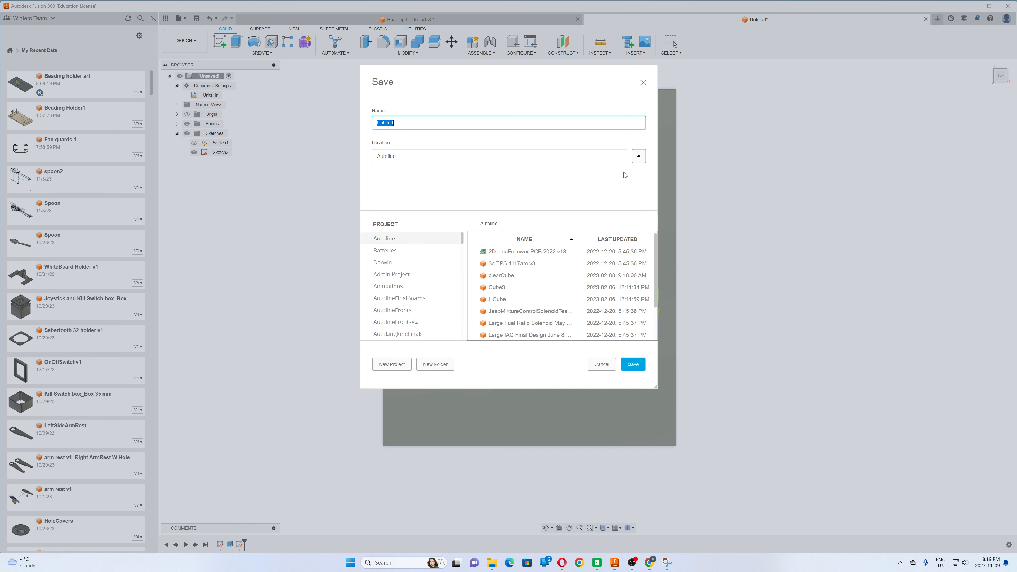
{"action": "left_click", "coordinate": [385, 264]}
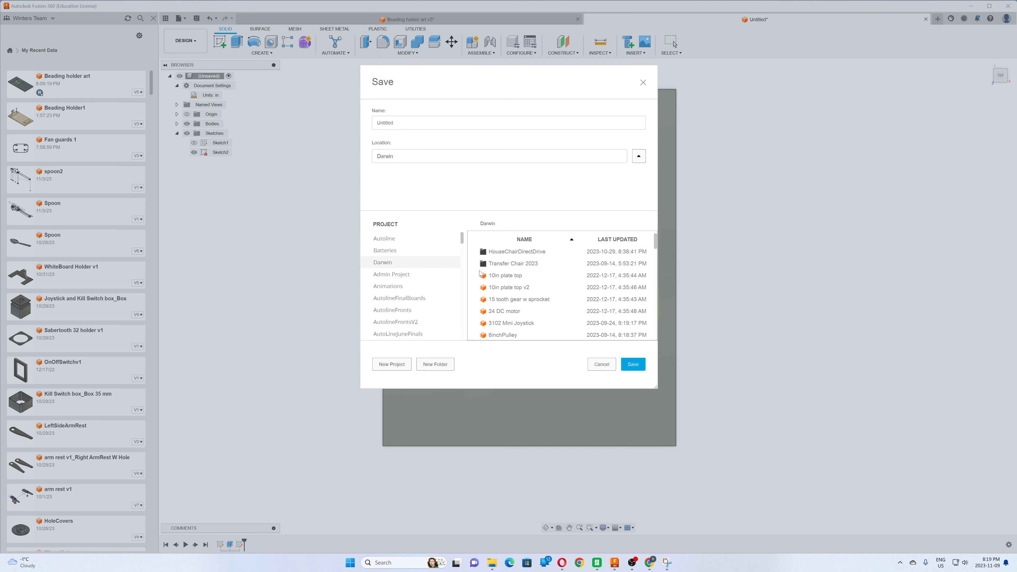
{"action": "left_click_drag", "start_coordinate": [394, 124], "coordinate": [376, 123]}
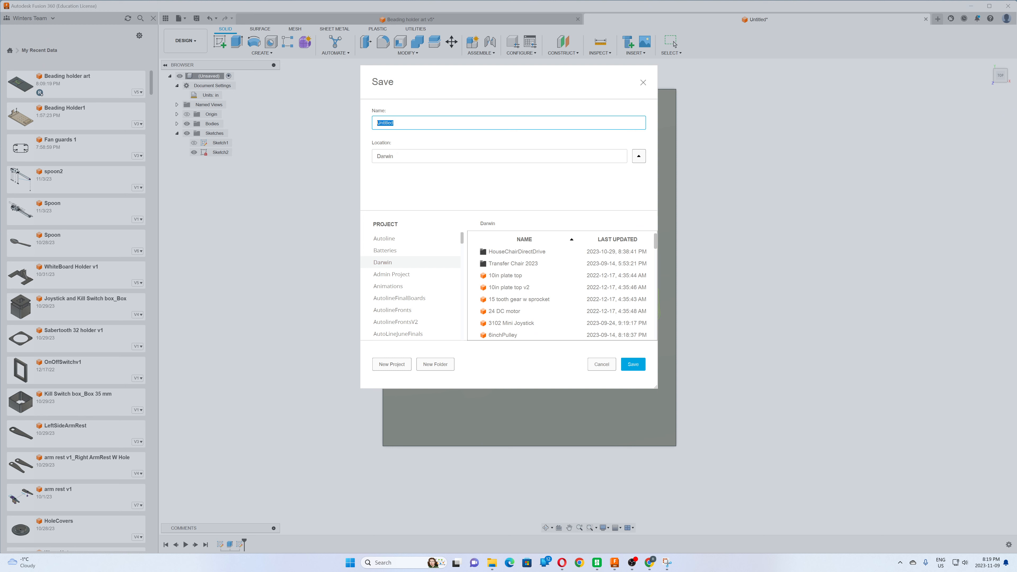
{"action": "type", "text": "Pa"}
{"action": "left_click", "coordinate": [633, 364]}
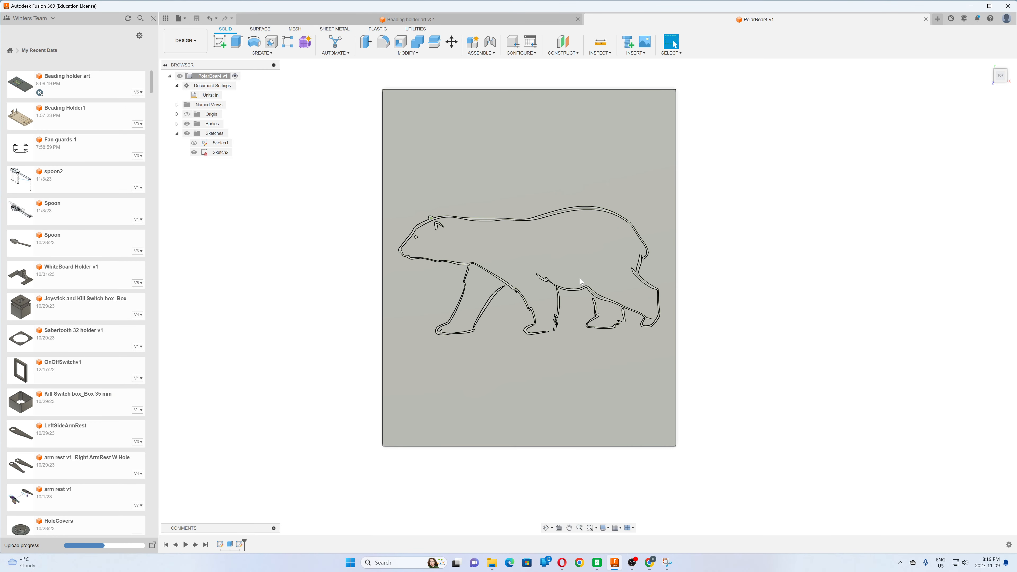
Step: Switch from the Design workspace to the Manufacture workspace
{"action": "left_click", "coordinate": [185, 41]}
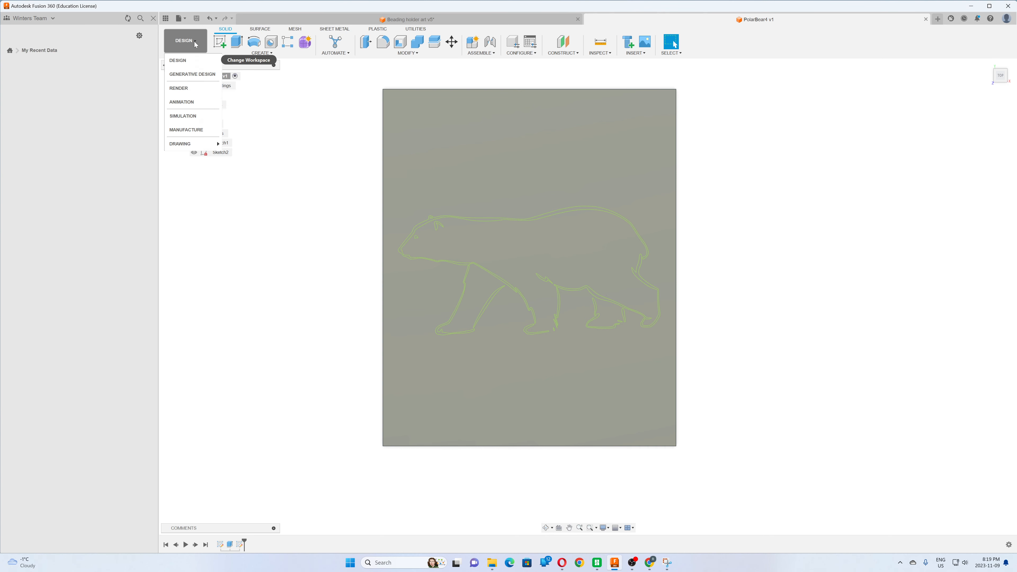
{"action": "left_click", "coordinate": [188, 129]}
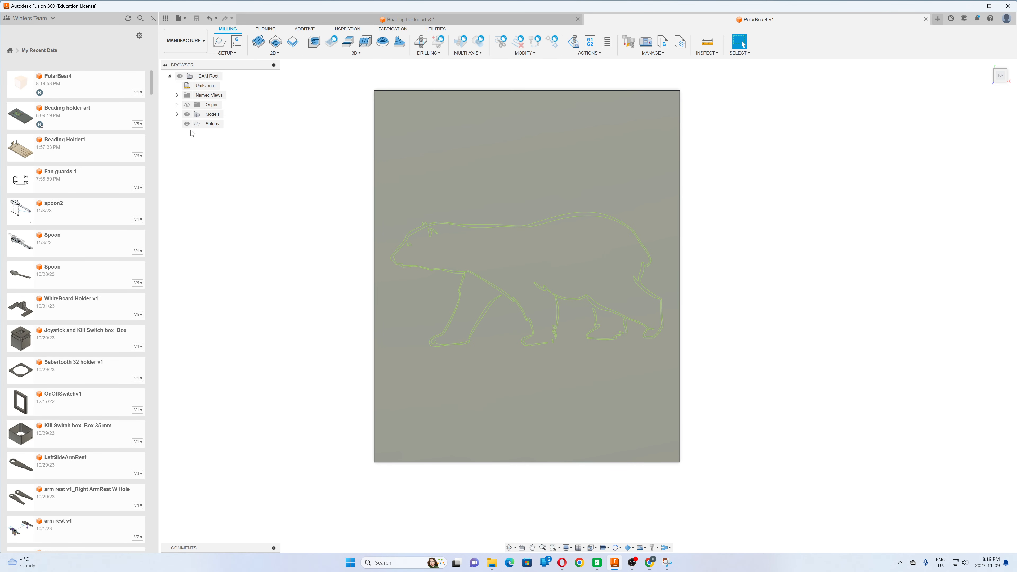
{"action": "left_click", "coordinate": [229, 53]}
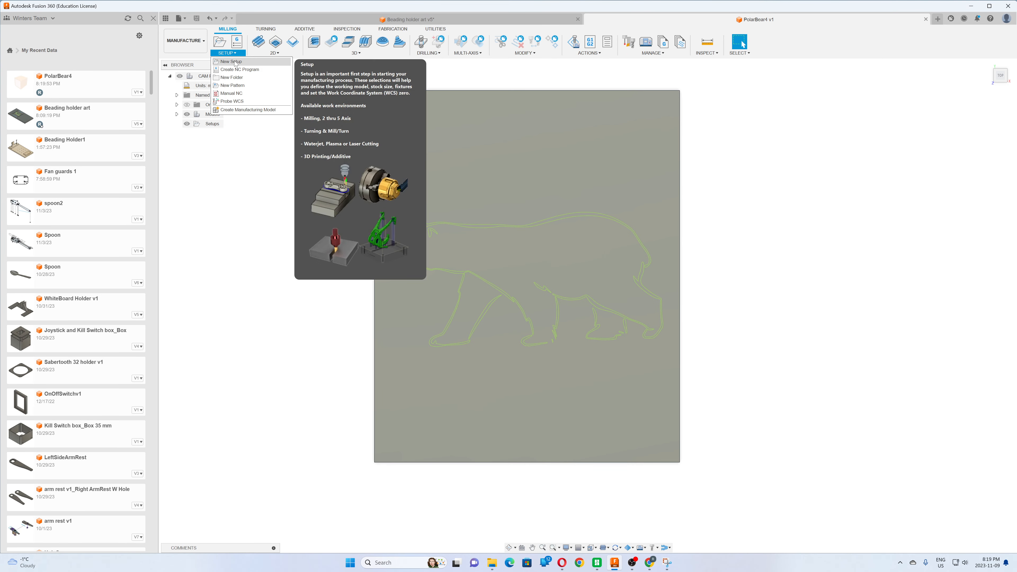
{"action": "left_click", "coordinate": [231, 62]}
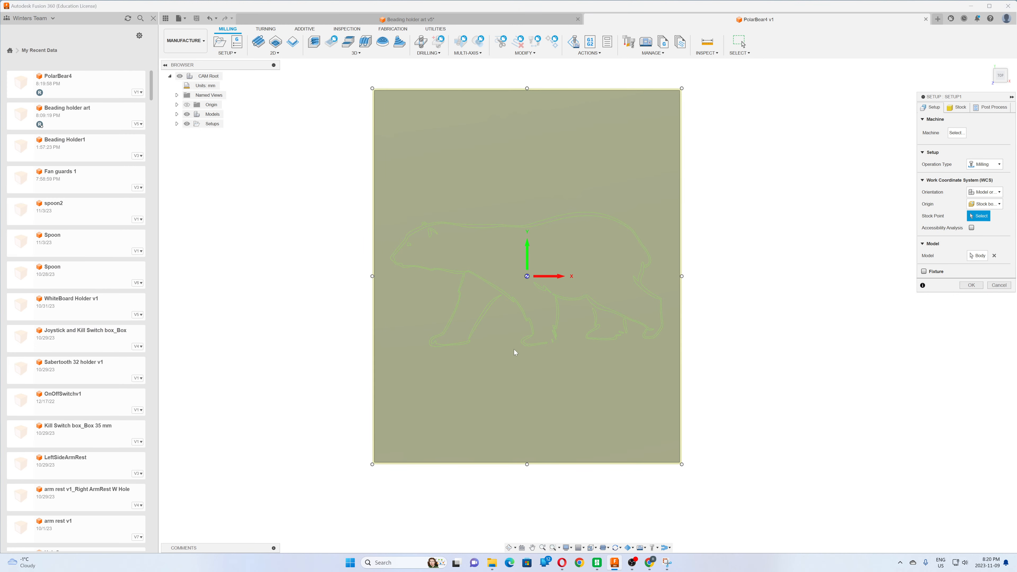
{"action": "middle_click_drag", "start_coordinate": [499, 327], "coordinate": [493, 295], "text": "shift"}
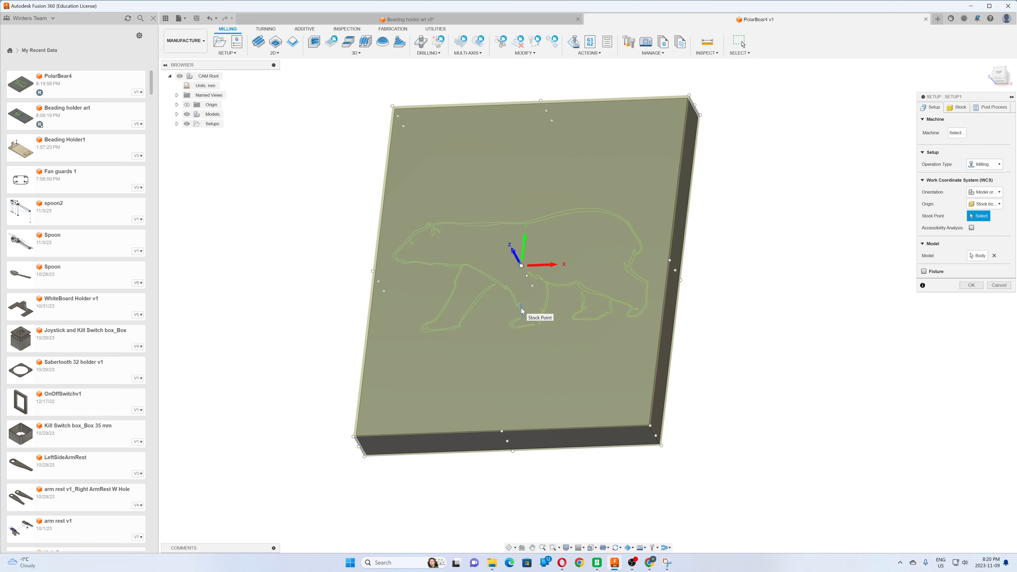
{"action": "key", "text": "Escape"}
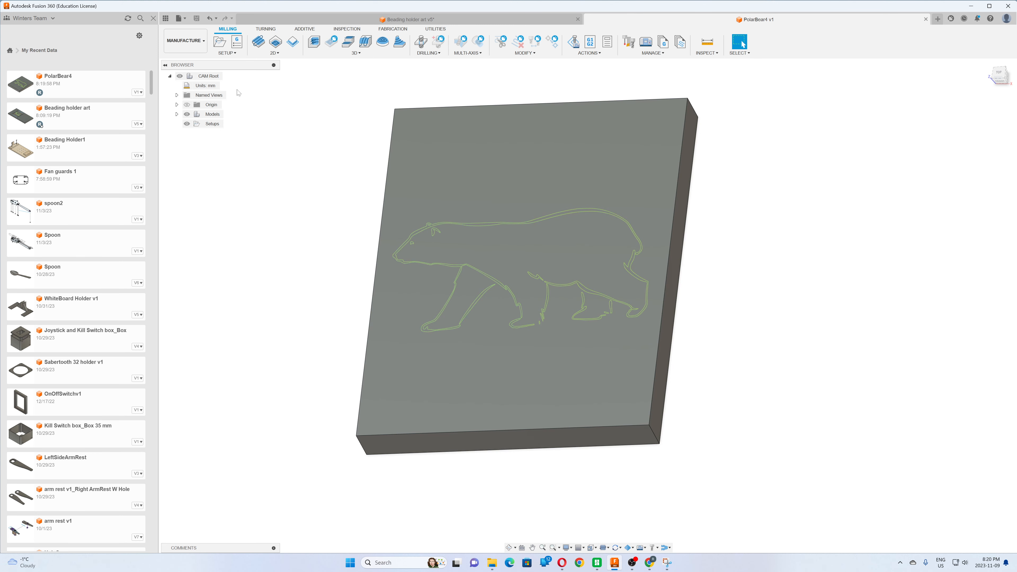
Step: Create a new milling setup for the block with a stock side offset of 0 mm
{"action": "left_click", "coordinate": [227, 52]}
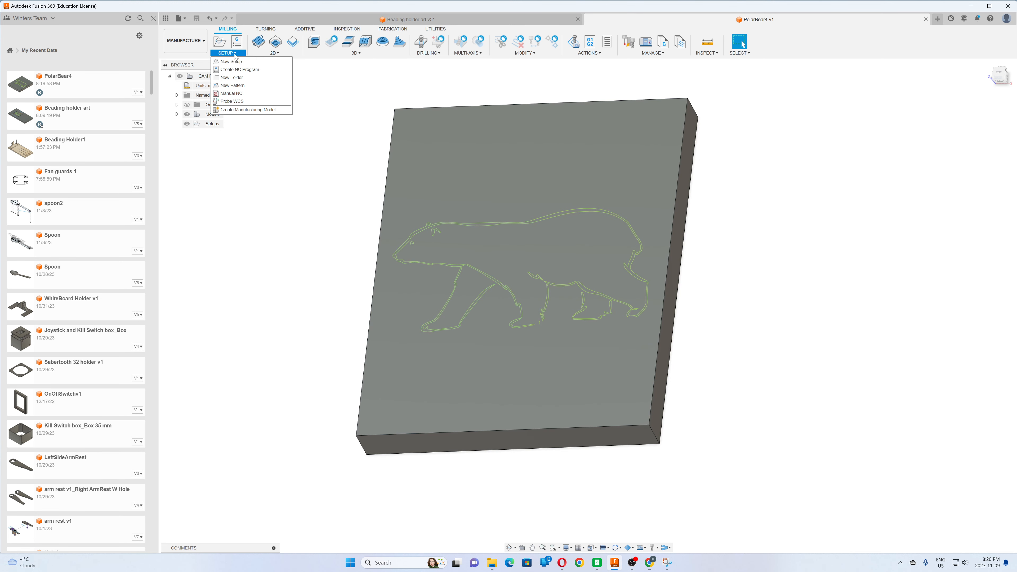
{"action": "left_click", "coordinate": [235, 62]}
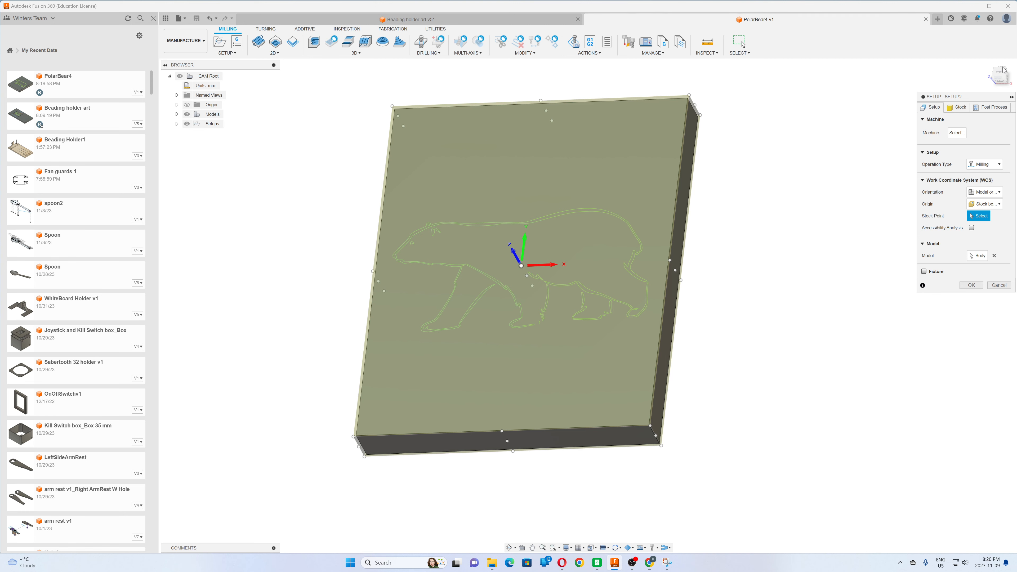
{"action": "left_click", "coordinate": [959, 109]}
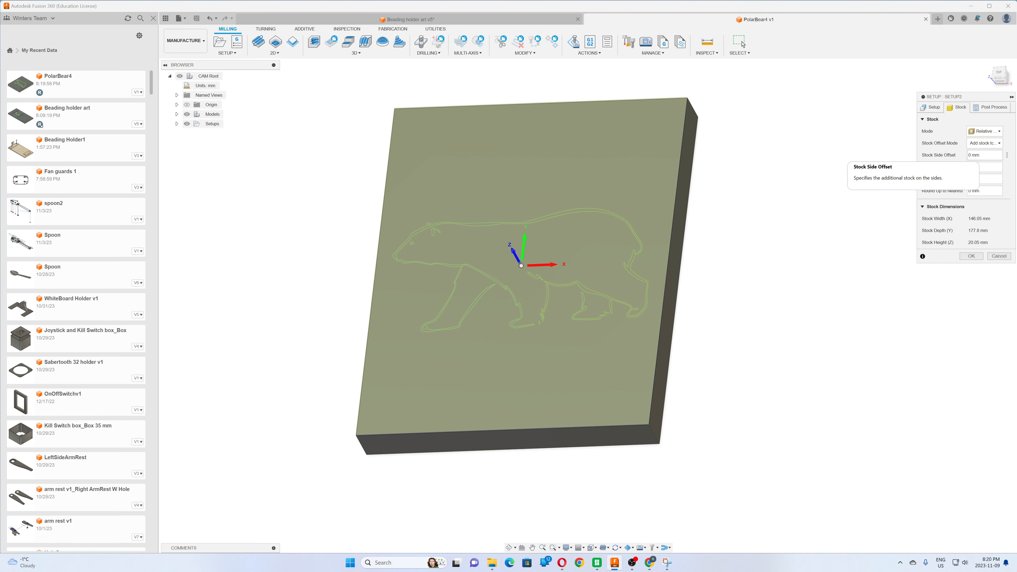
{"action": "key", "text": "Return"}
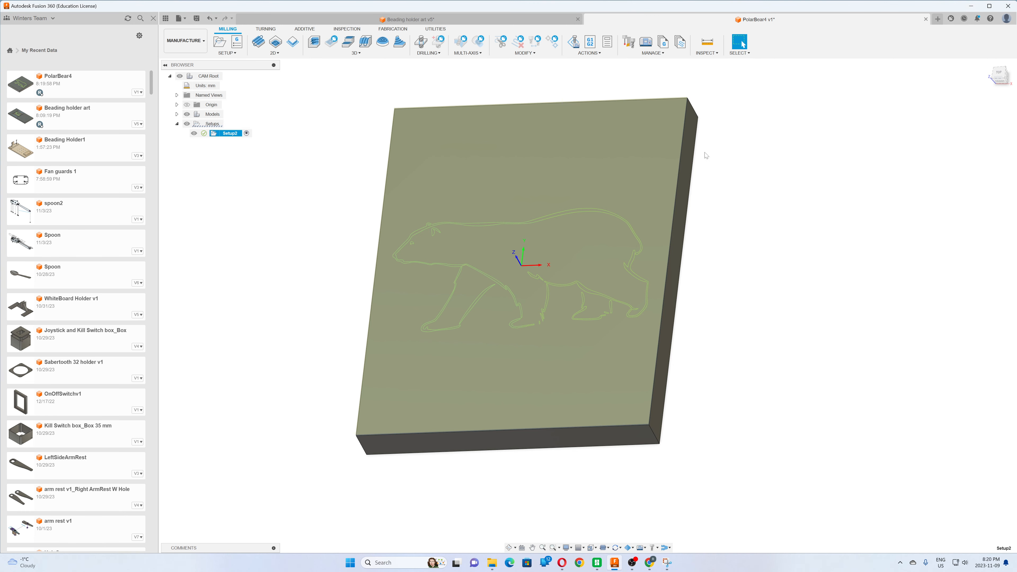
Step: Edit the milling setup so that the stock top offset is 0 mm
{"action": "right_click", "coordinate": [233, 134]}
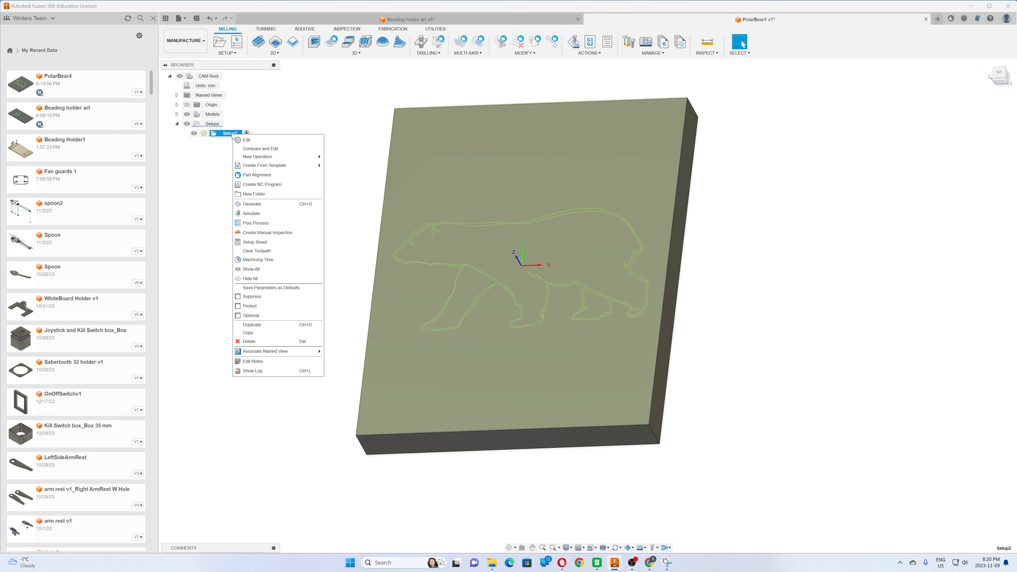
{"action": "left_click", "coordinate": [246, 140]}
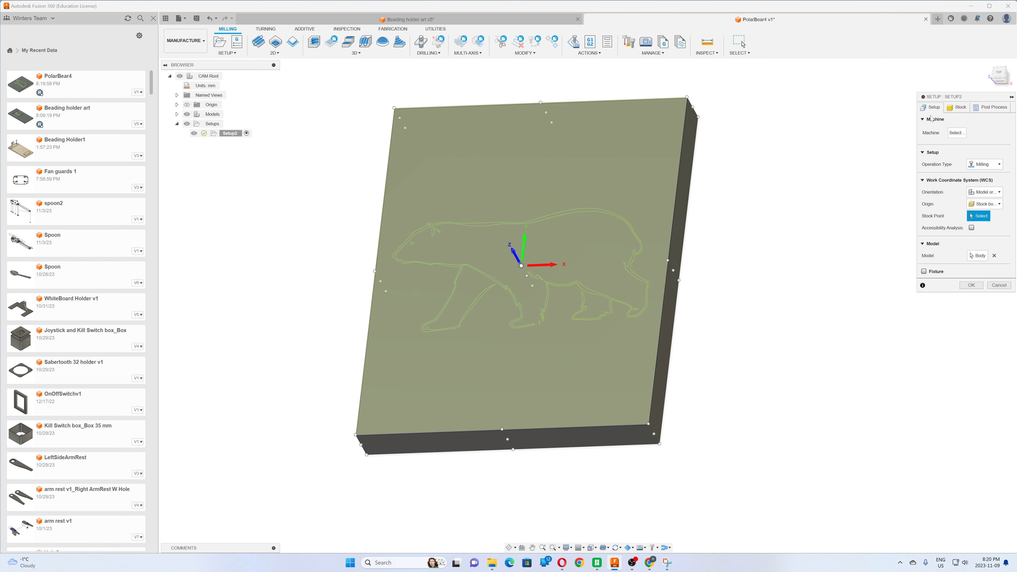
{"action": "left_click", "coordinate": [957, 107]}
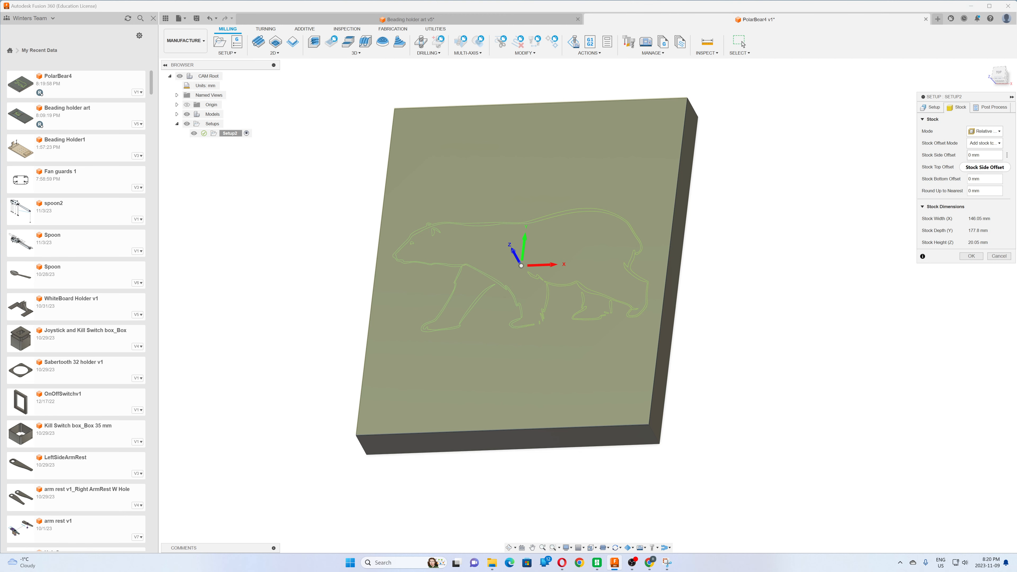
{"action": "left_click", "coordinate": [977, 155]}
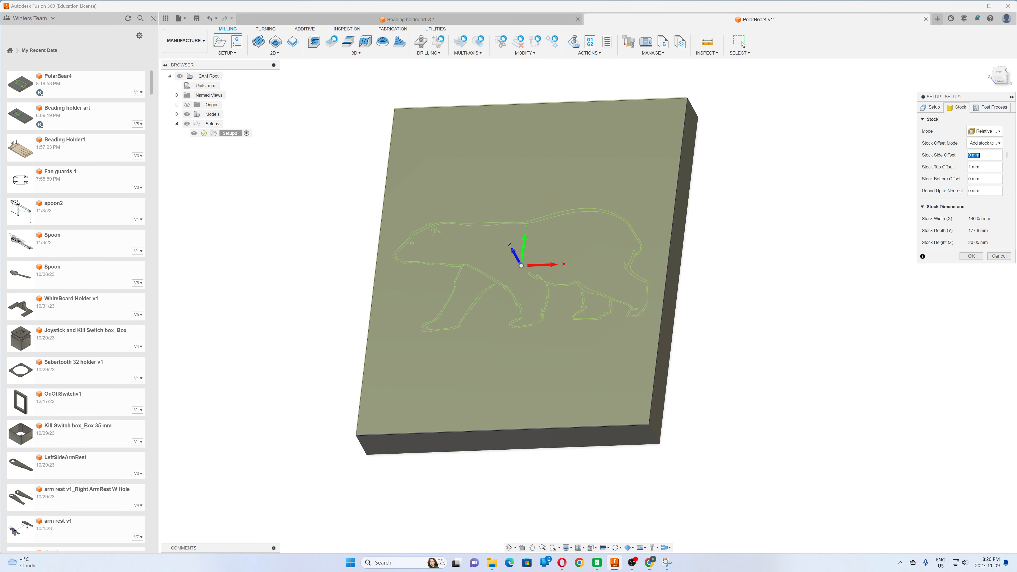
{"action": "left_click", "coordinate": [1007, 155]}
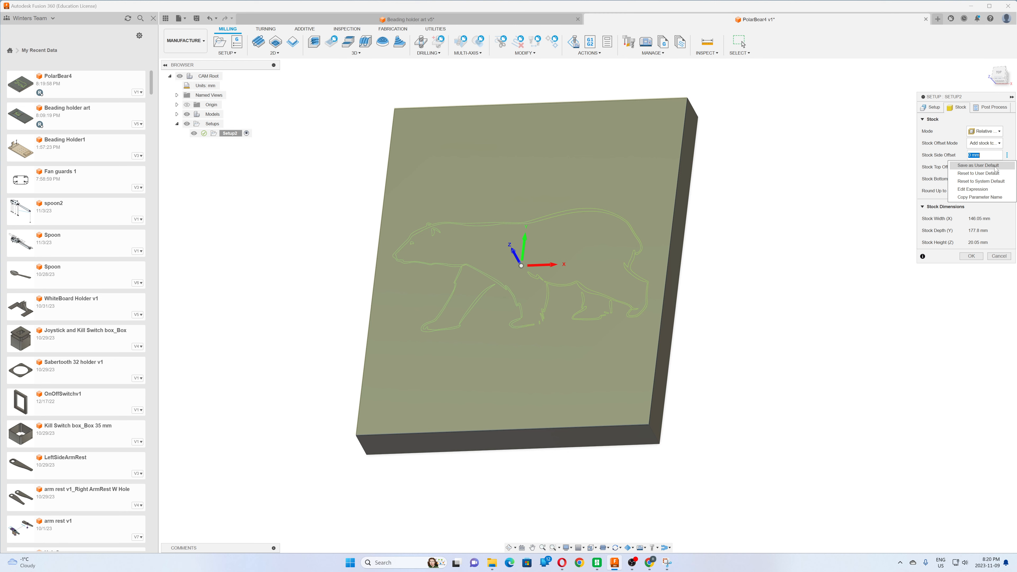
{"action": "left_click", "coordinate": [983, 156]}
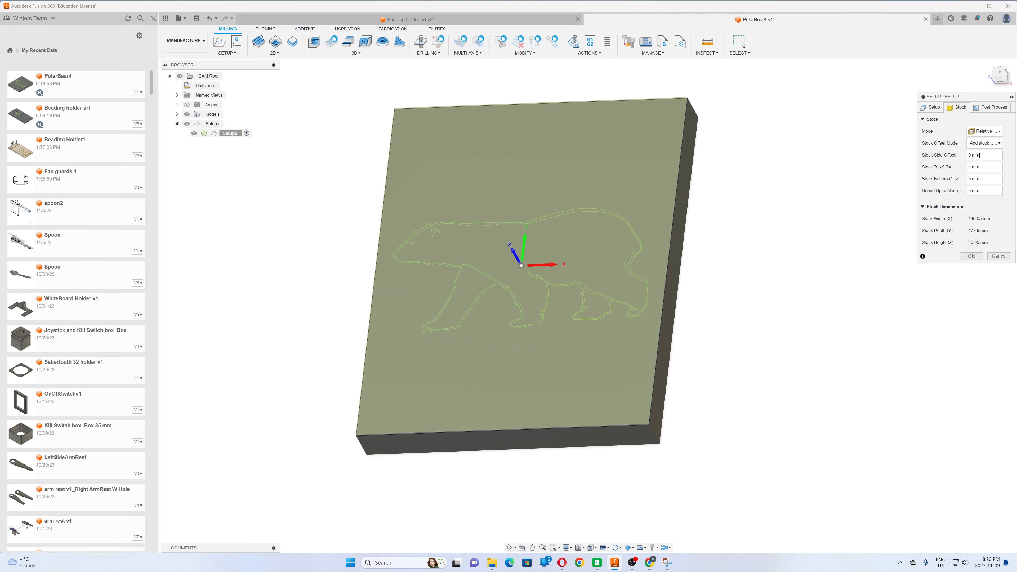
{"action": "left_click", "coordinate": [971, 167]}
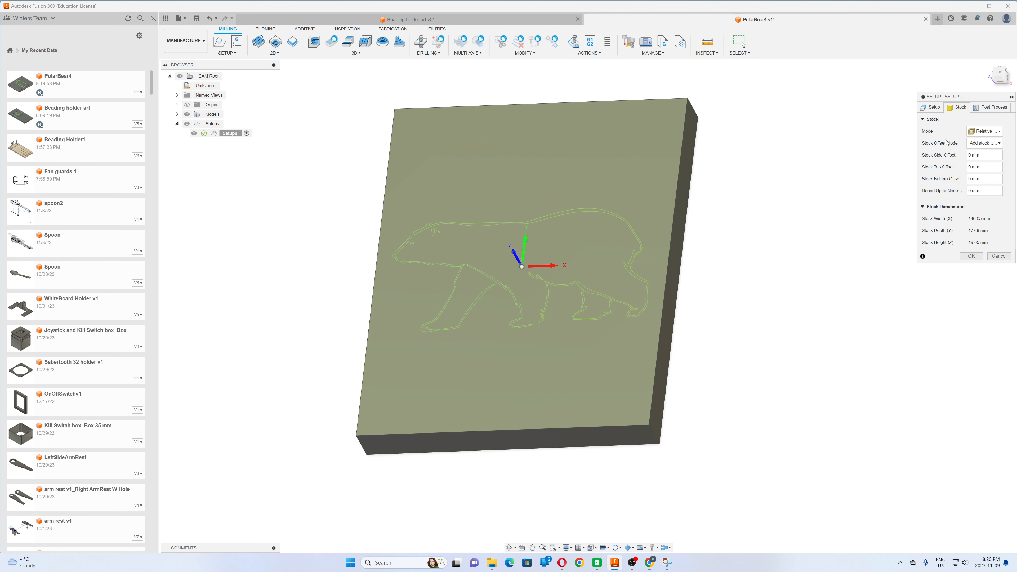
{"action": "left_click", "coordinate": [931, 107]}
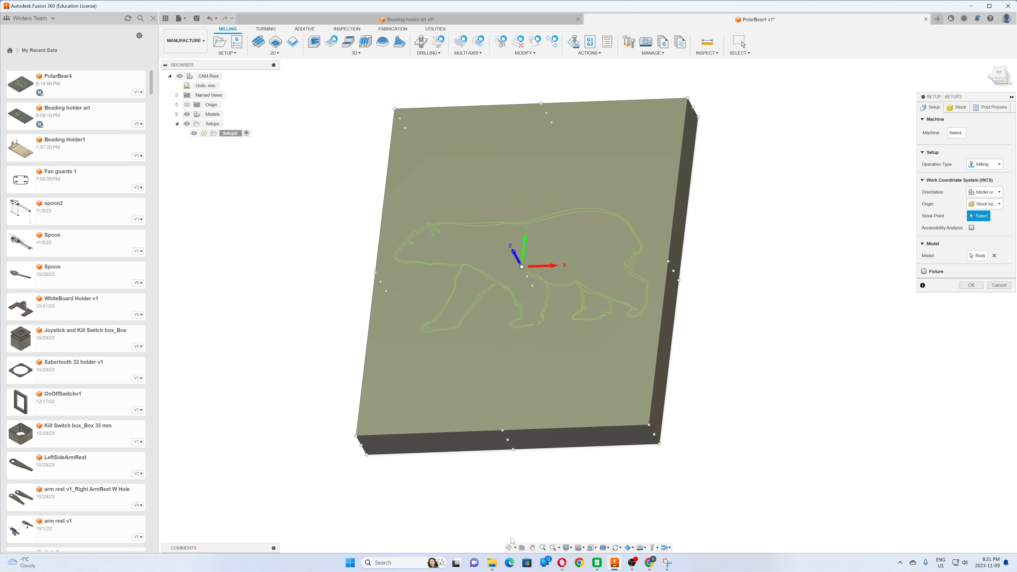
{"action": "left_click", "coordinate": [510, 548]}
{"action": "mouse_move", "coordinate": [510, 485]}
{"action": "left_mouse_down"}
{"action": "mouse_move", "coordinate": [493, 468]}
{"action": "mouse_move", "coordinate": [516, 476]}
{"action": "left_mouse_up"}
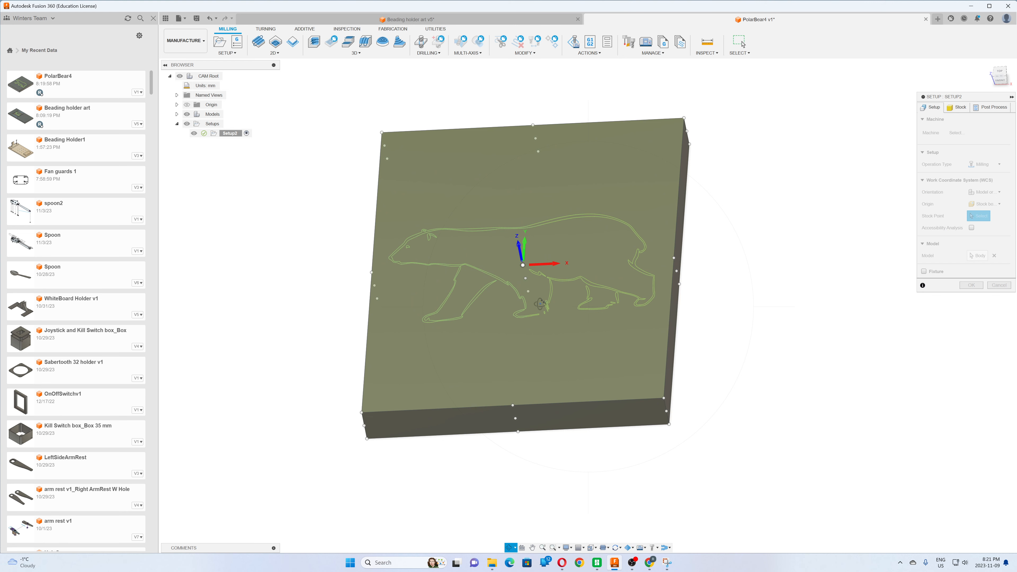
{"action": "left_click", "coordinate": [973, 290]}
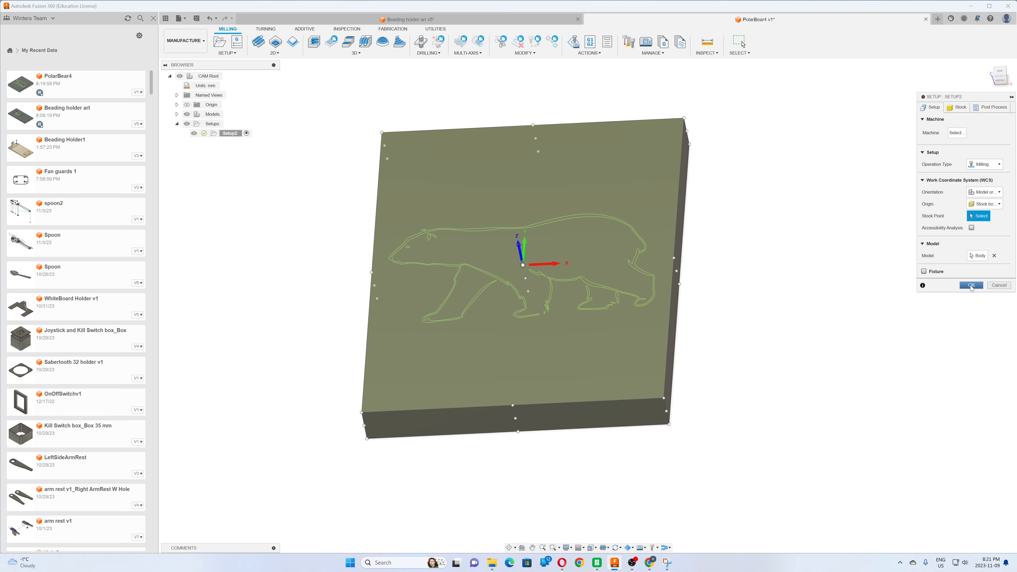
{"action": "left_click", "coordinate": [971, 285]}
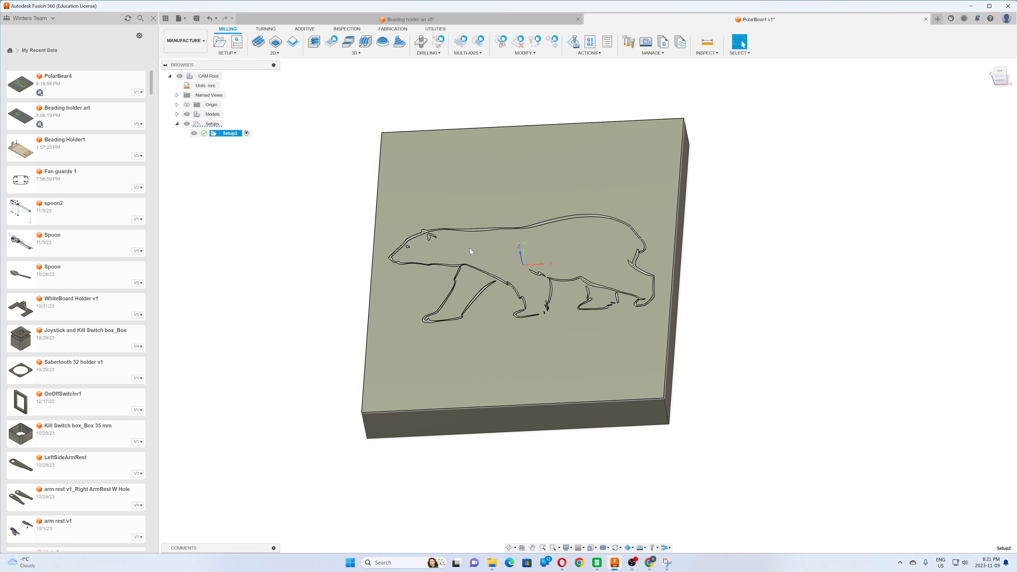
Step: Create a 2D Engrave operation using tool 19, the 1/2" 45° engrave/chamfer mill from Tutorial Tools (Inch)
{"action": "left_click", "coordinate": [279, 54]}
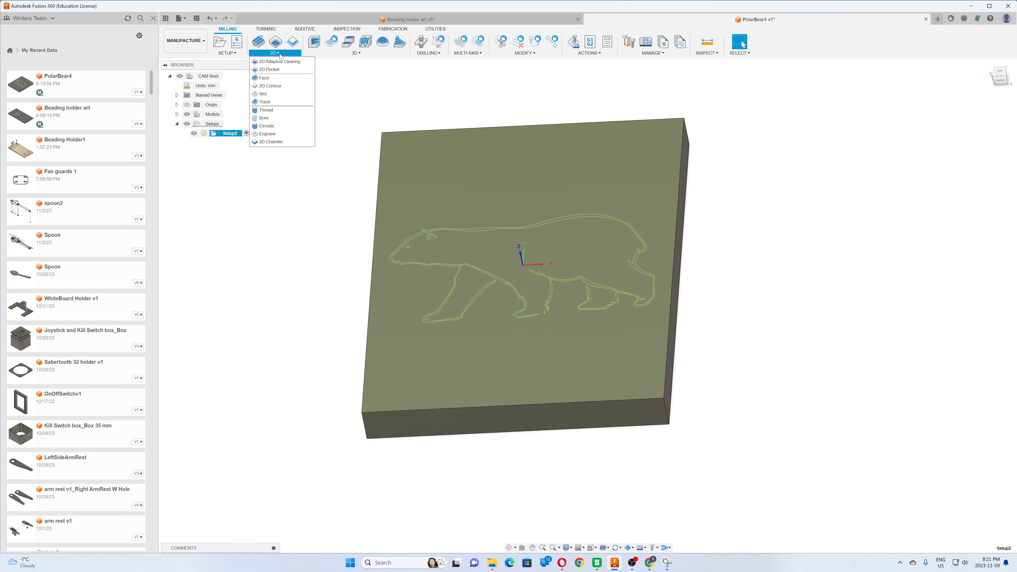
{"action": "left_click", "coordinate": [269, 135]}
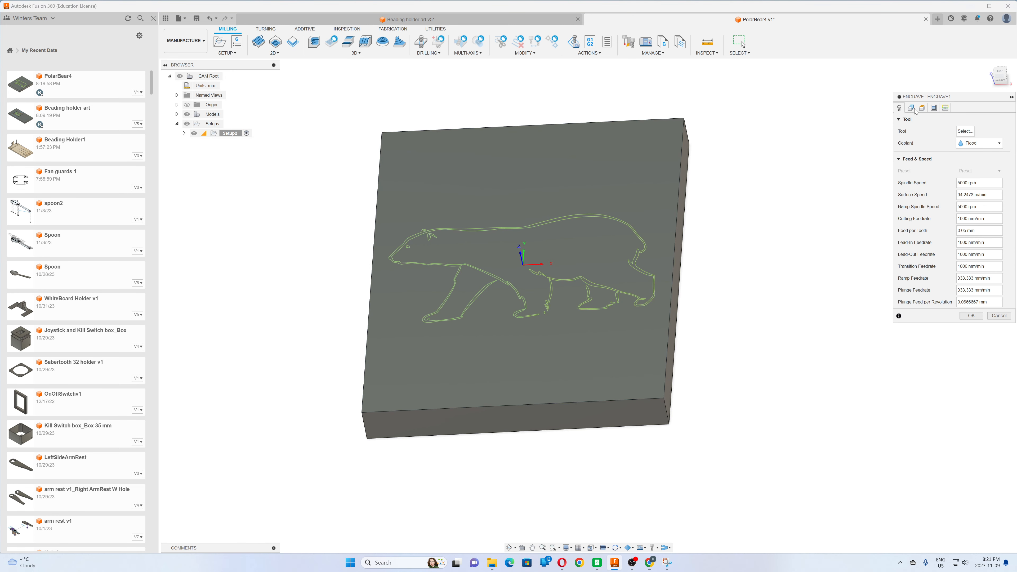
{"action": "left_click", "coordinate": [965, 132]}
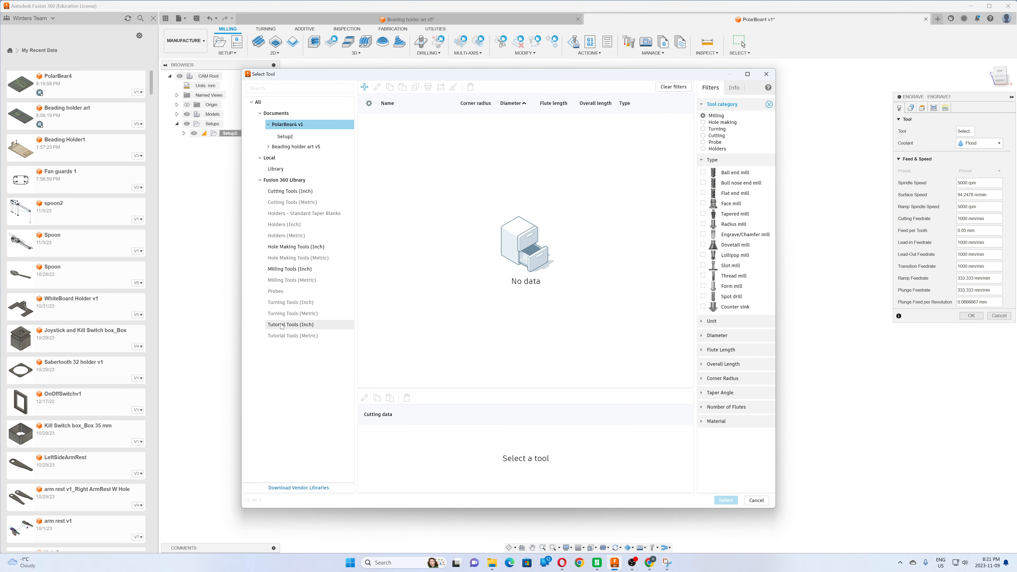
{"action": "left_click", "coordinate": [289, 328]}
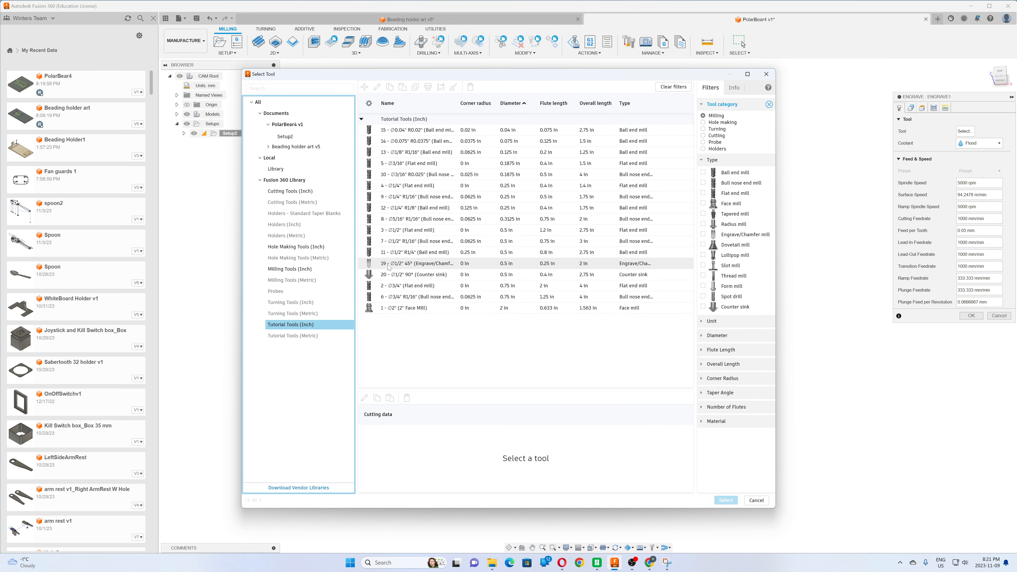
{"action": "left_click", "coordinate": [402, 264]}
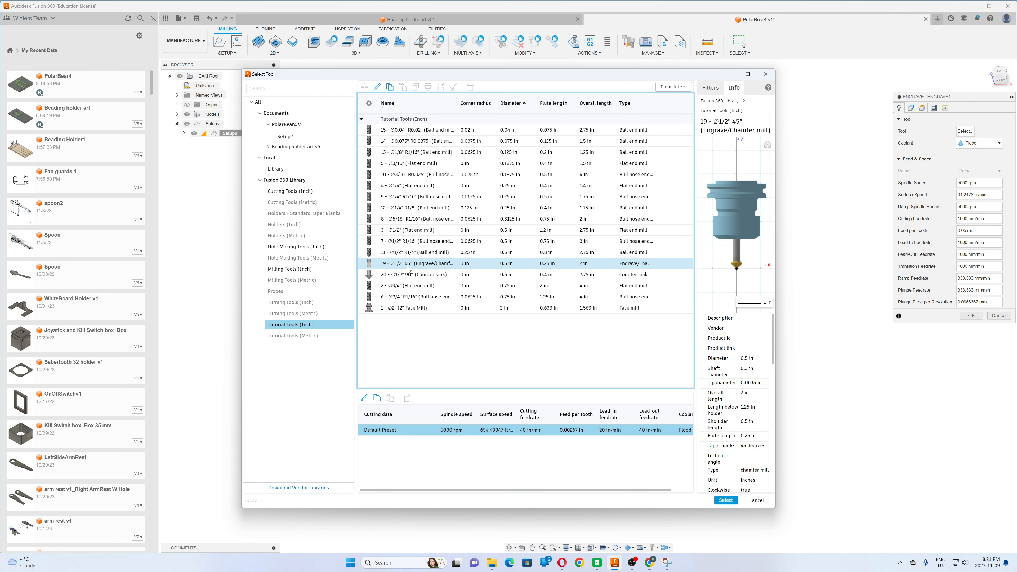
{"action": "double_click", "coordinate": [407, 265]}
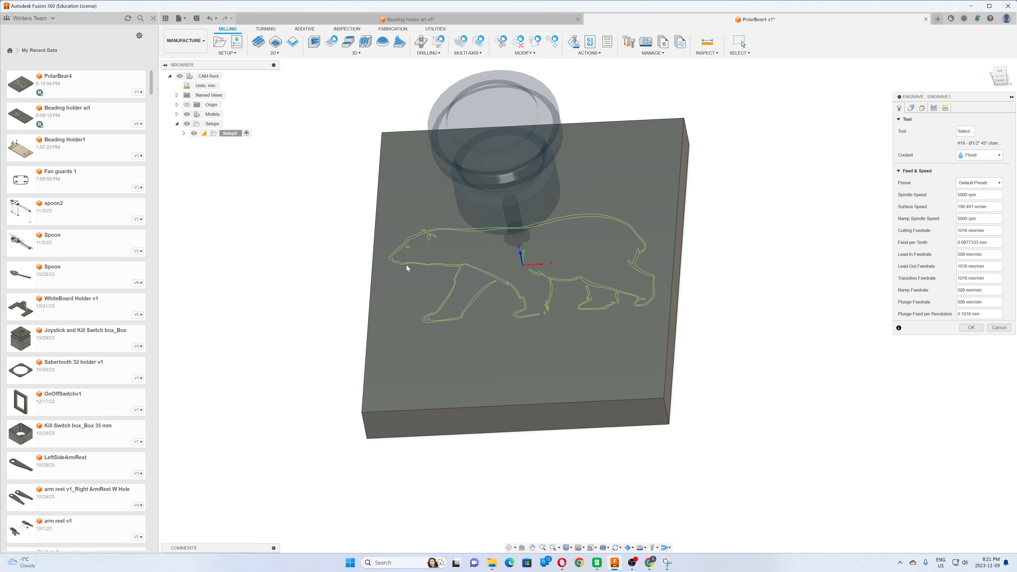
Step: Edit the operation's engrave/chamfer mill so that its cutter tip diameter is 0.0005 in
{"action": "left_click", "coordinate": [965, 131]}
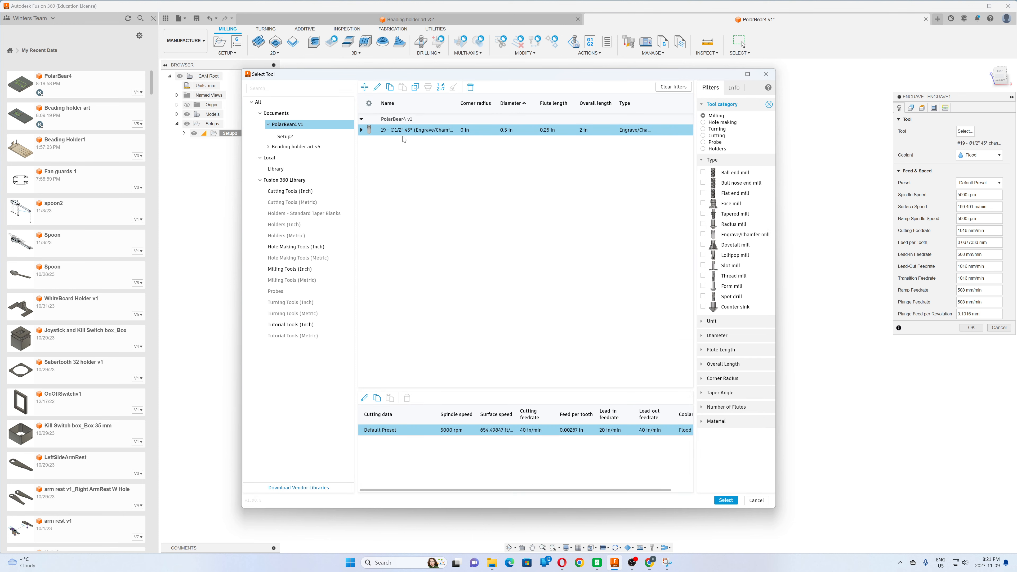
{"action": "right_click", "coordinate": [400, 132]}
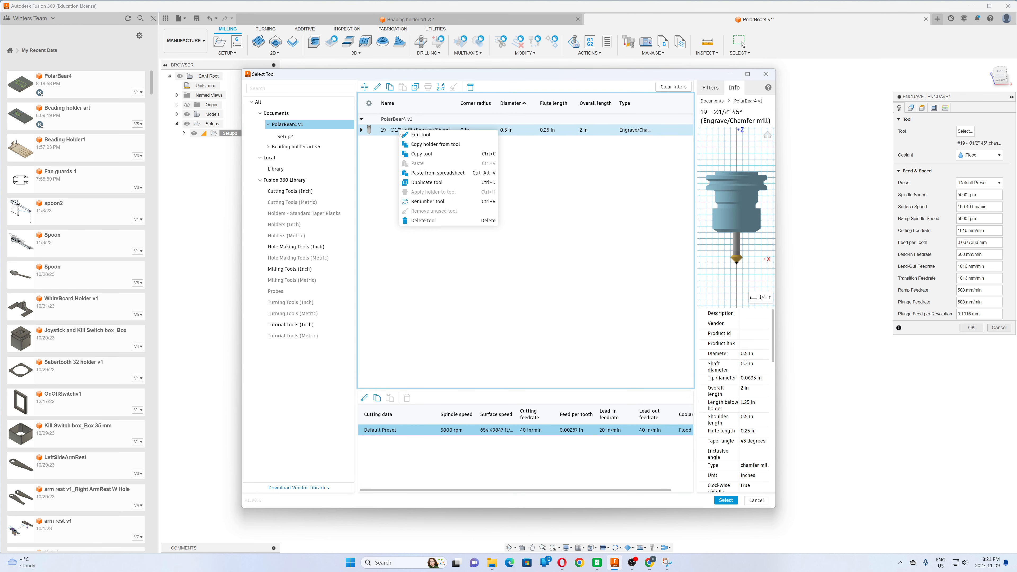
{"action": "left_click", "coordinate": [418, 134]}
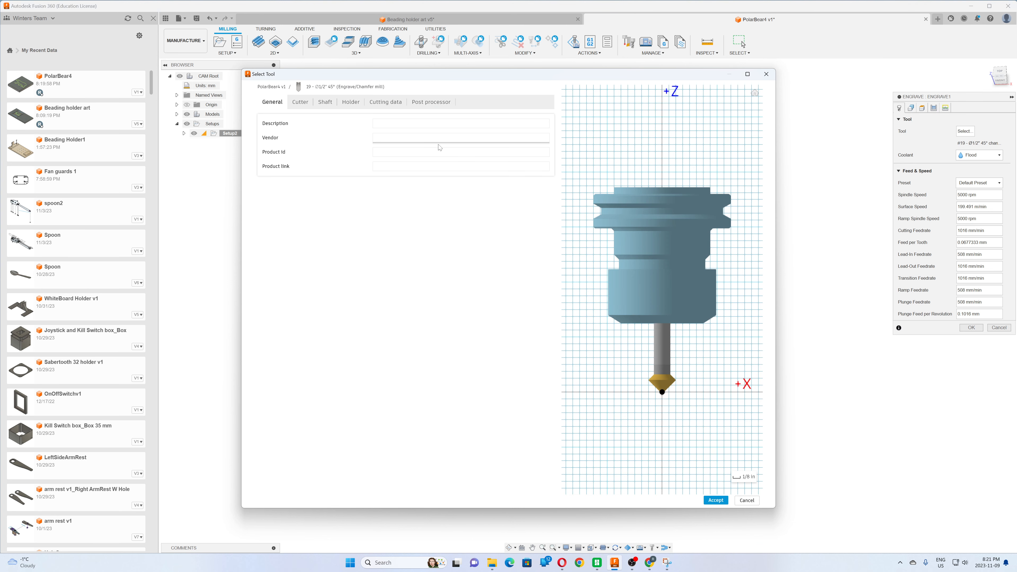
{"action": "left_click", "coordinate": [299, 105]}
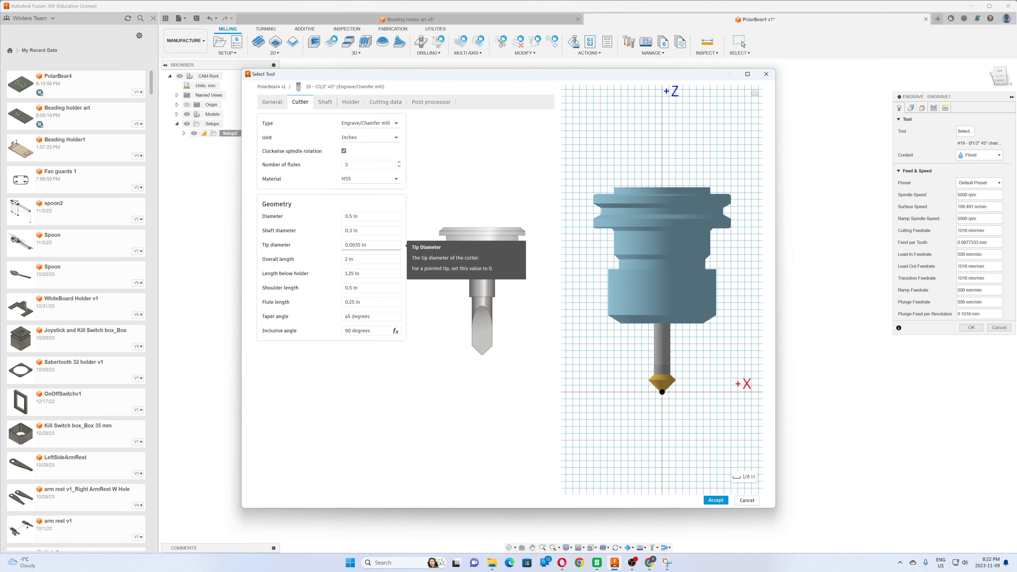
{"action": "left_click", "coordinate": [395, 245]}
{"action": "left_click", "coordinate": [352, 244]}
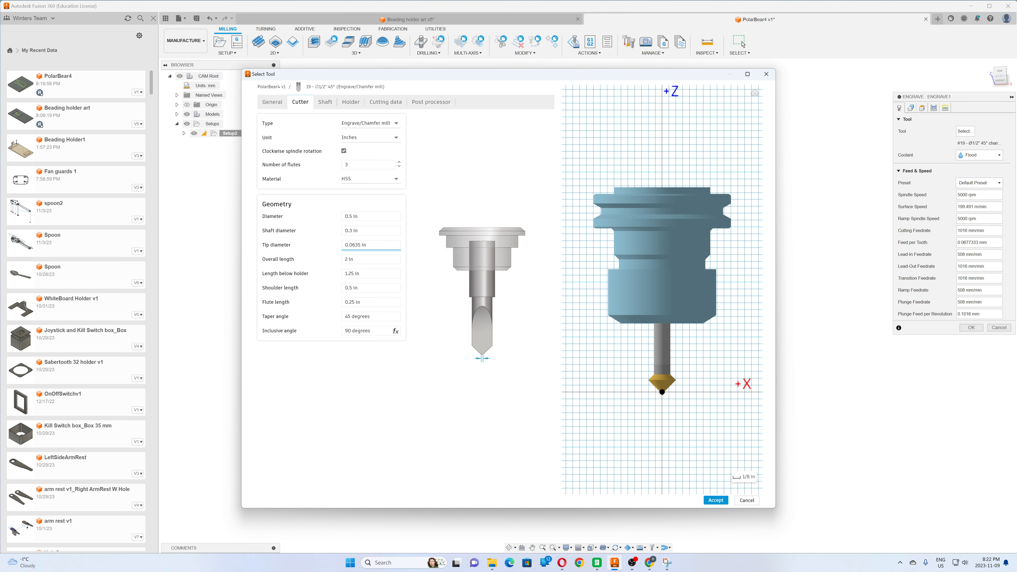
{"action": "type", "text": "0"}
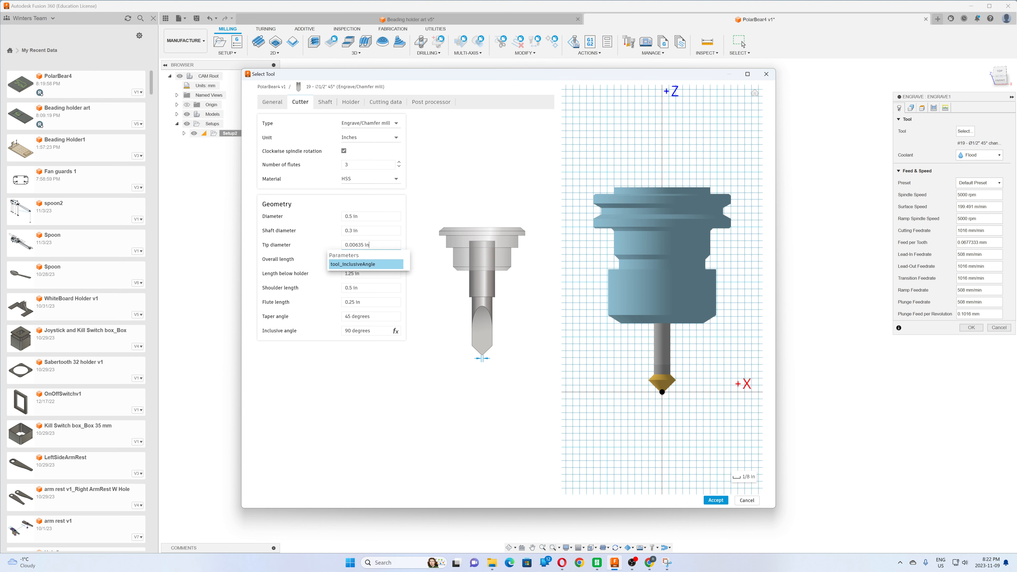
{"action": "key", "text": "Return"}
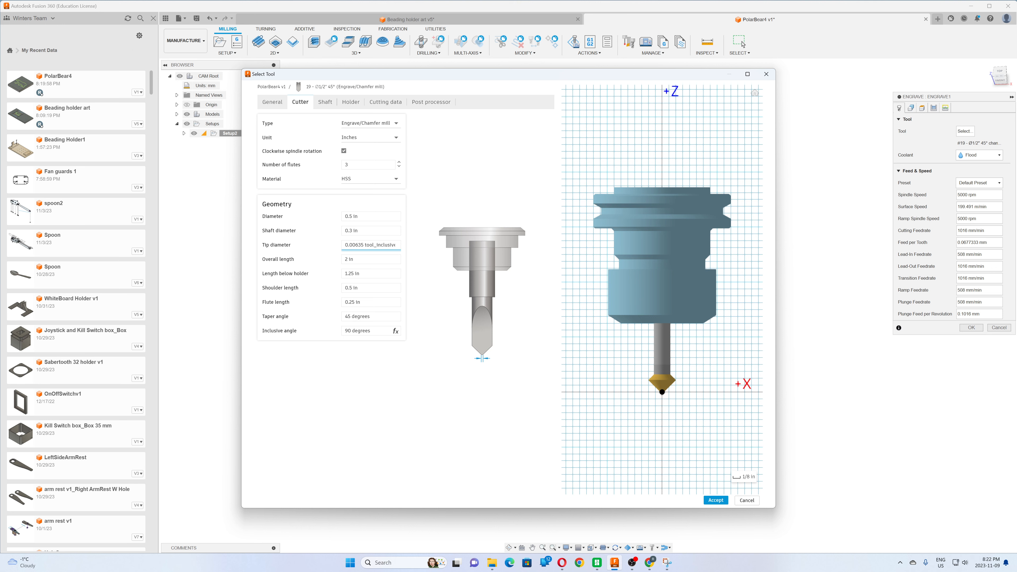
{"action": "key", "text": "Return"}
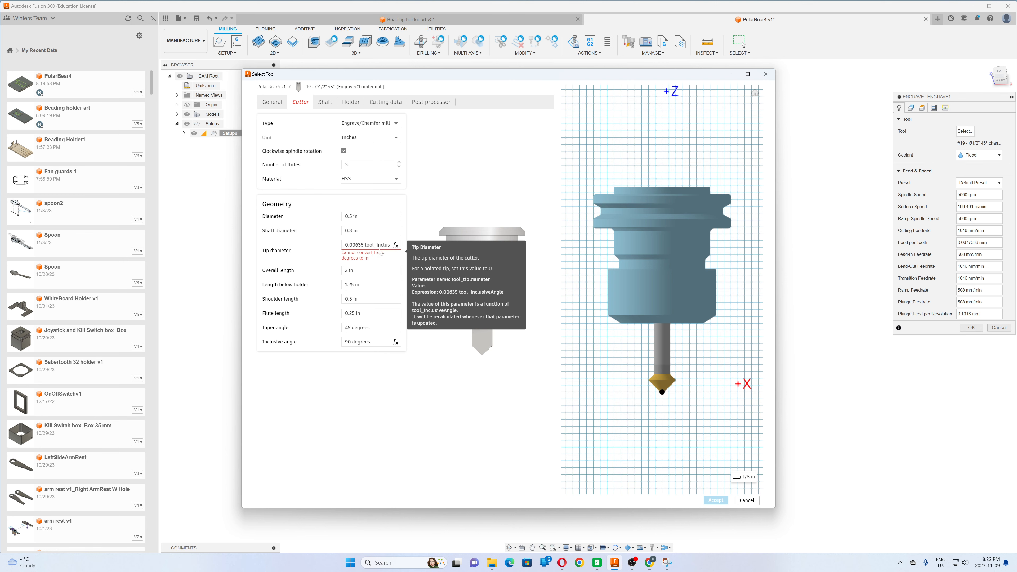
{"action": "left_click", "coordinate": [367, 245]}
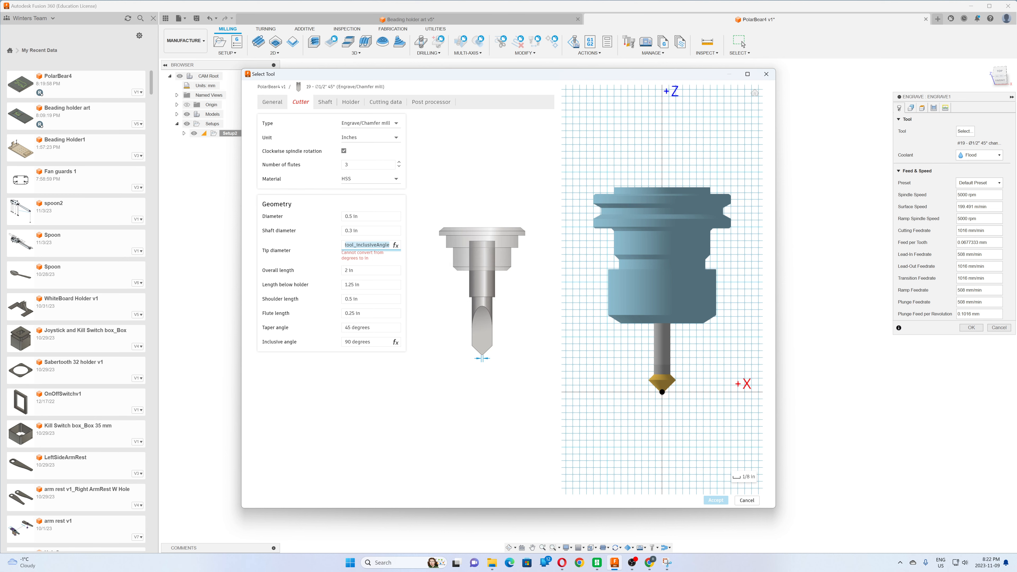
{"action": "key", "text": "BackSpace"}
{"action": "key", "text": "Return"}
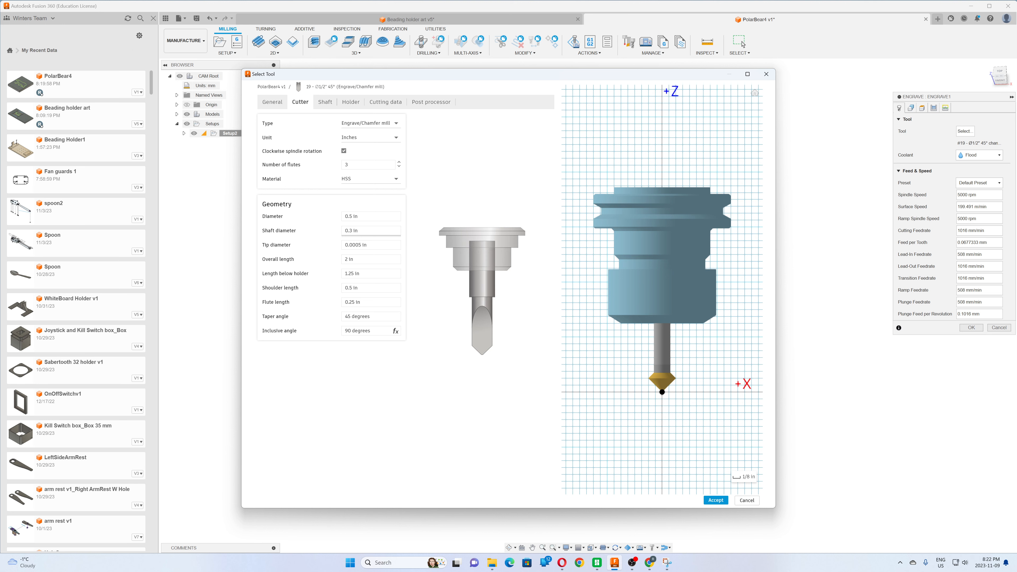
Step: Check the tool's shaft, holder and cutting data, then accept the edited tool and select it for the engrave operation
{"action": "left_click", "coordinate": [327, 104]}
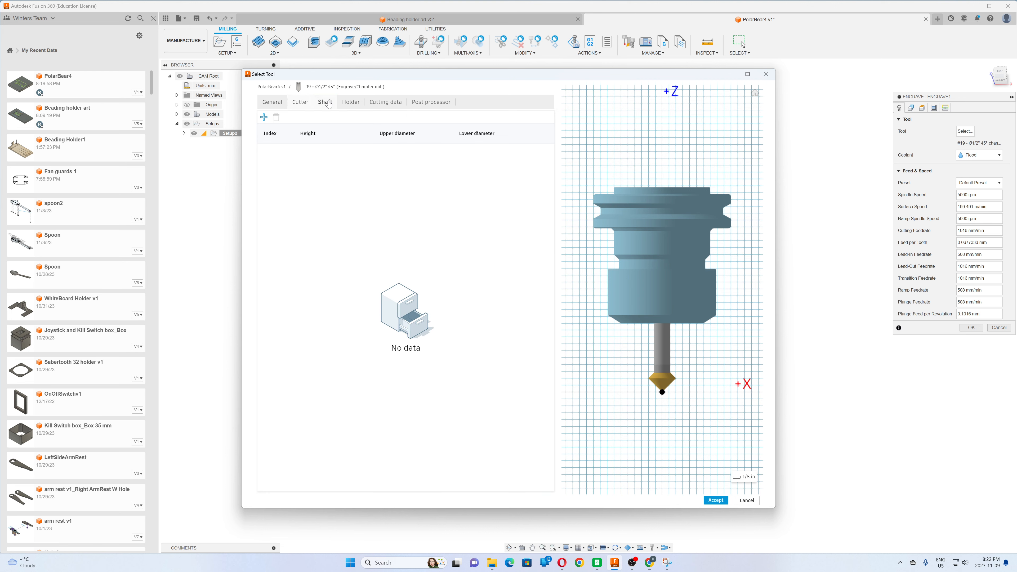
{"action": "left_click", "coordinate": [353, 105]}
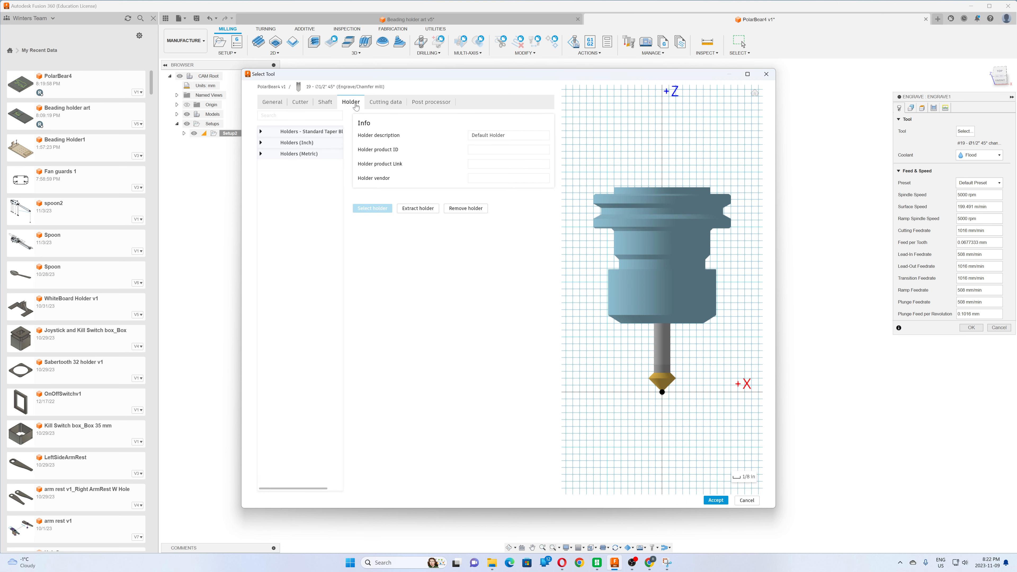
{"action": "left_click", "coordinate": [382, 105]}
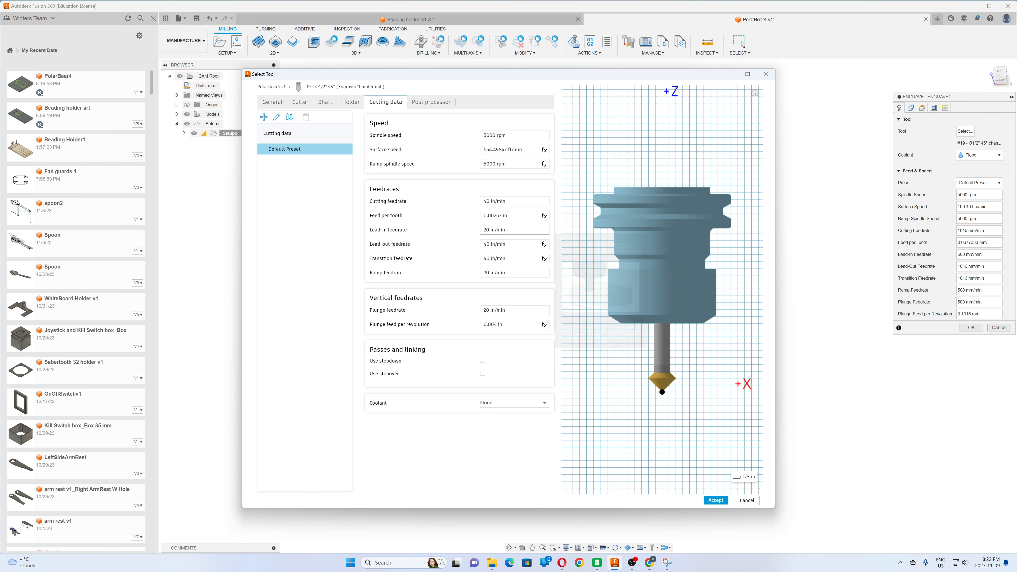
{"action": "left_click", "coordinate": [715, 500]}
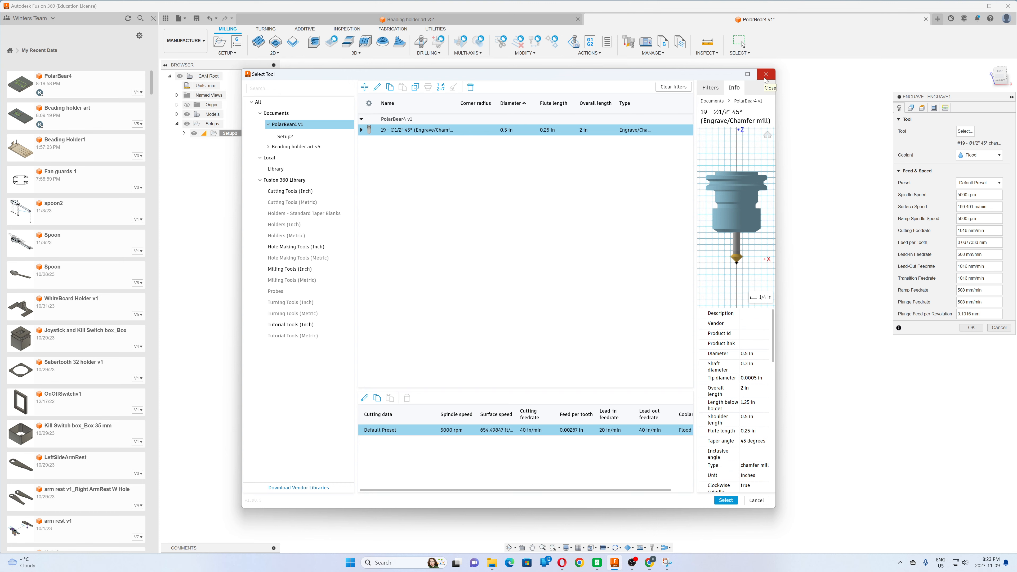
{"action": "left_click", "coordinate": [727, 501]}
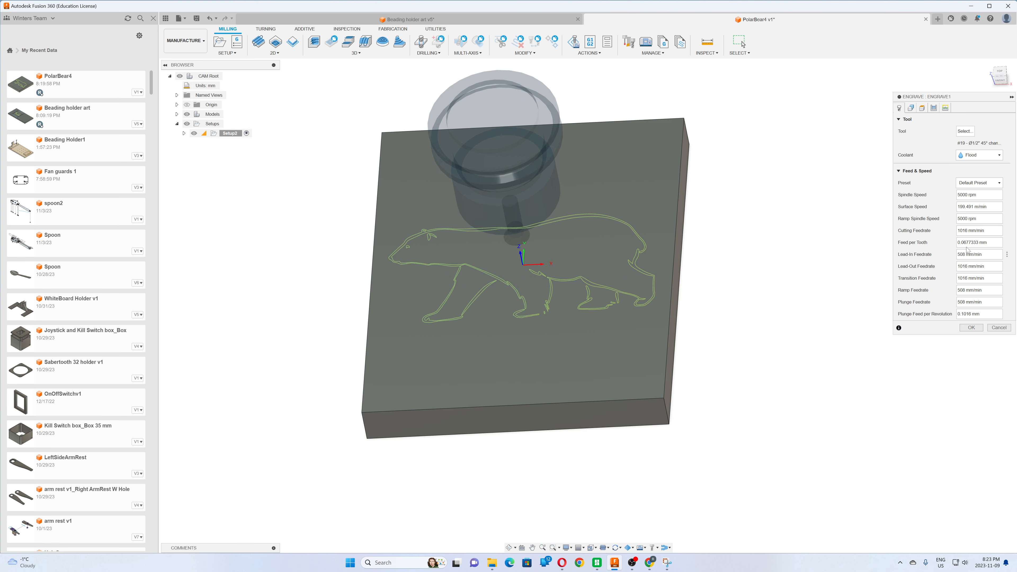
Step: Select the bear's main body outline and the belly and hind-leg outline as the contours to engrave
{"action": "left_click", "coordinate": [910, 108]}
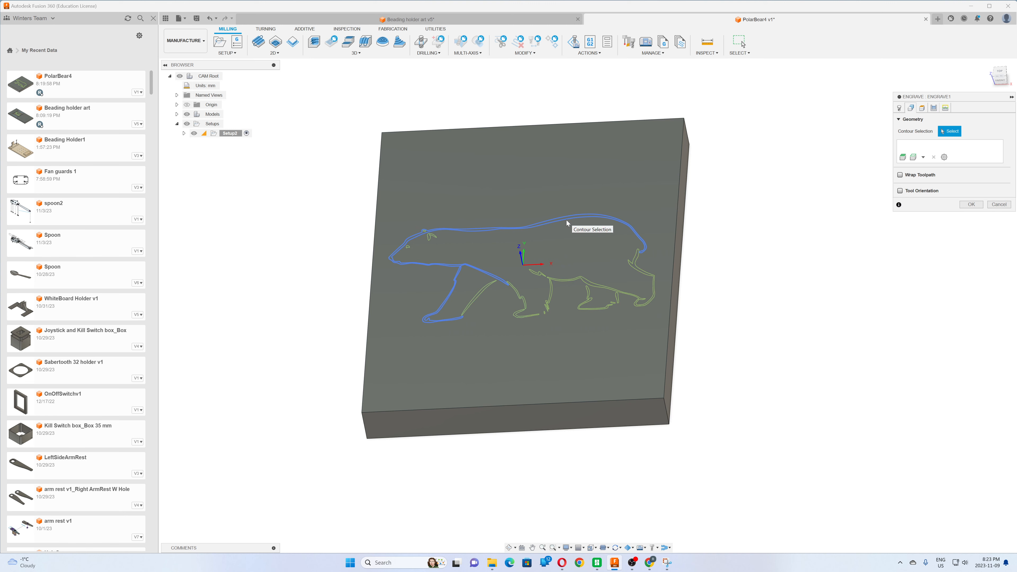
{"action": "left_click", "coordinate": [566, 220]}
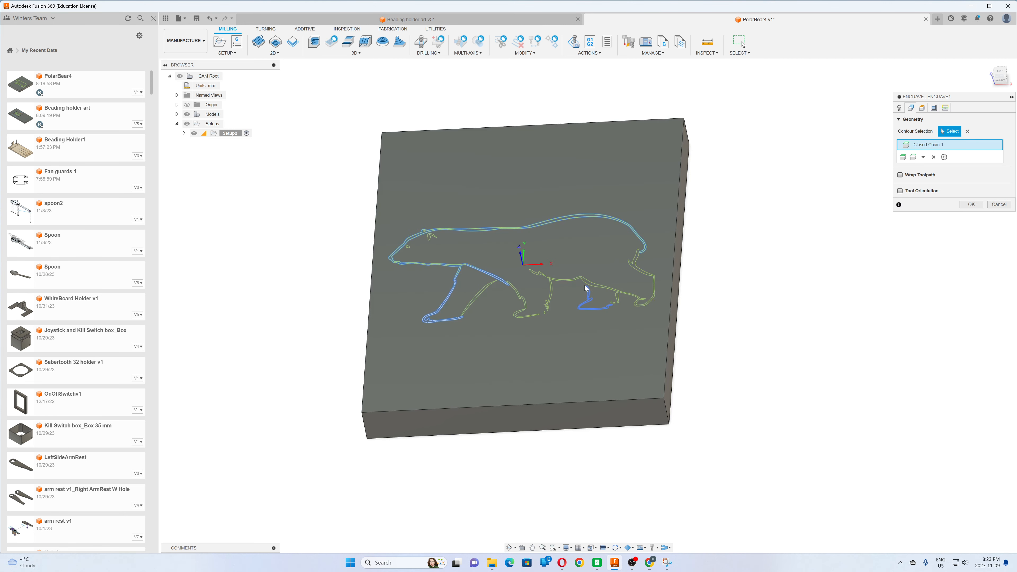
{"action": "left_click", "coordinate": [585, 284]}
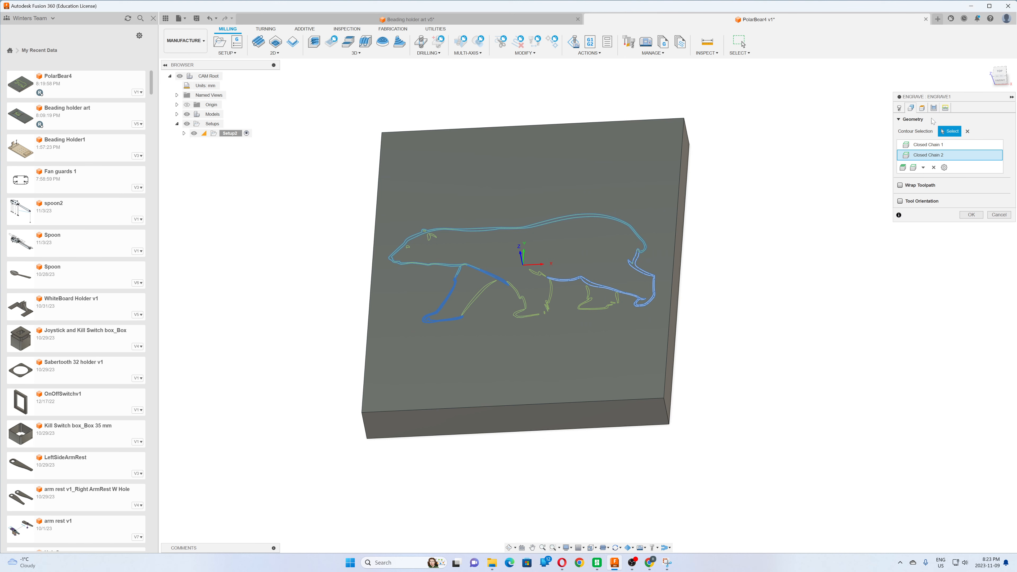
Step: Reference the engrave operation's top and bottom heights from the stock top and generate its toolpath
{"action": "left_click", "coordinate": [922, 108]}
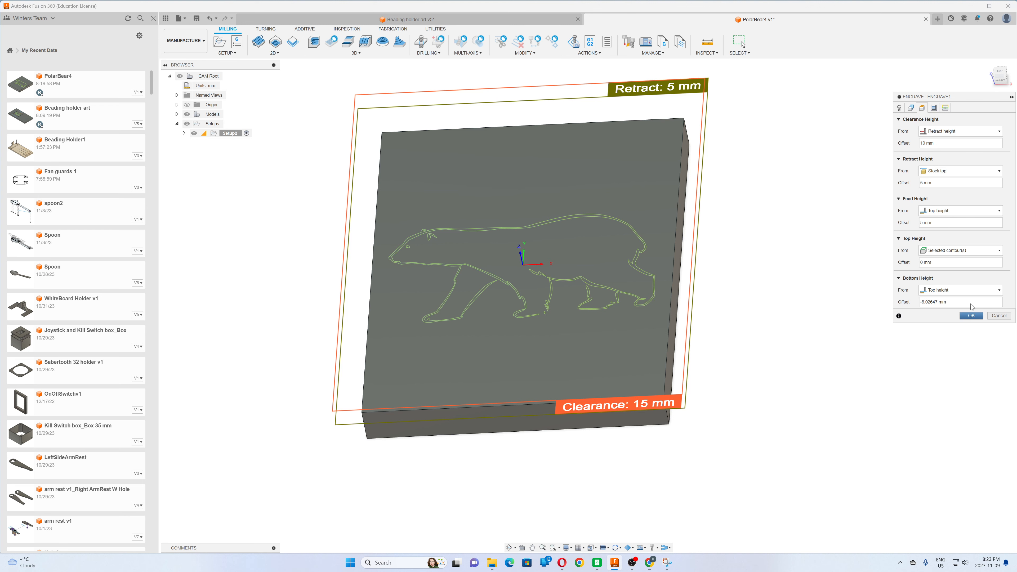
{"action": "left_click", "coordinate": [934, 108]}
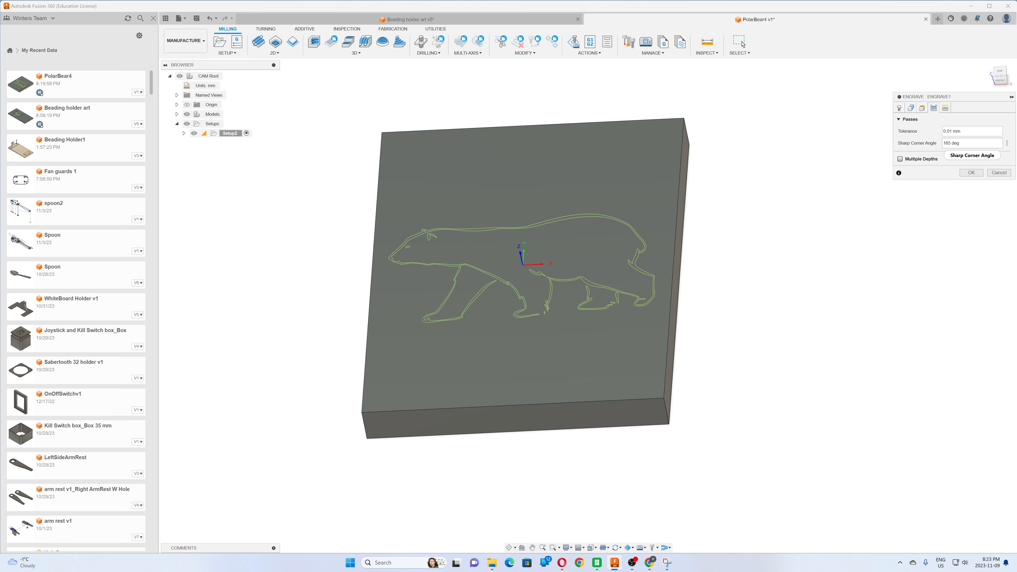
{"action": "left_click", "coordinate": [945, 108]}
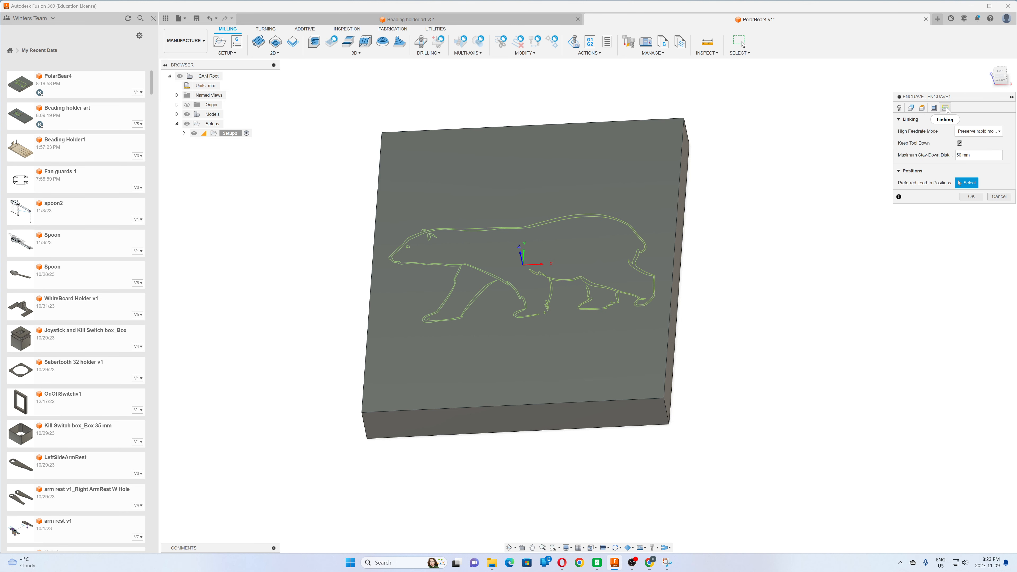
{"action": "left_click", "coordinate": [922, 109]}
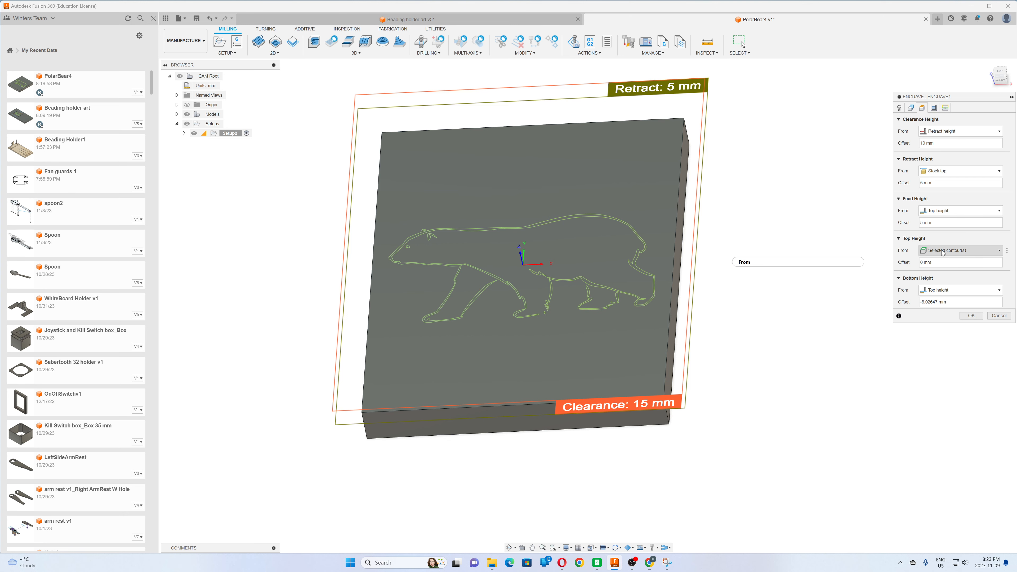
{"action": "left_click", "coordinate": [998, 251]}
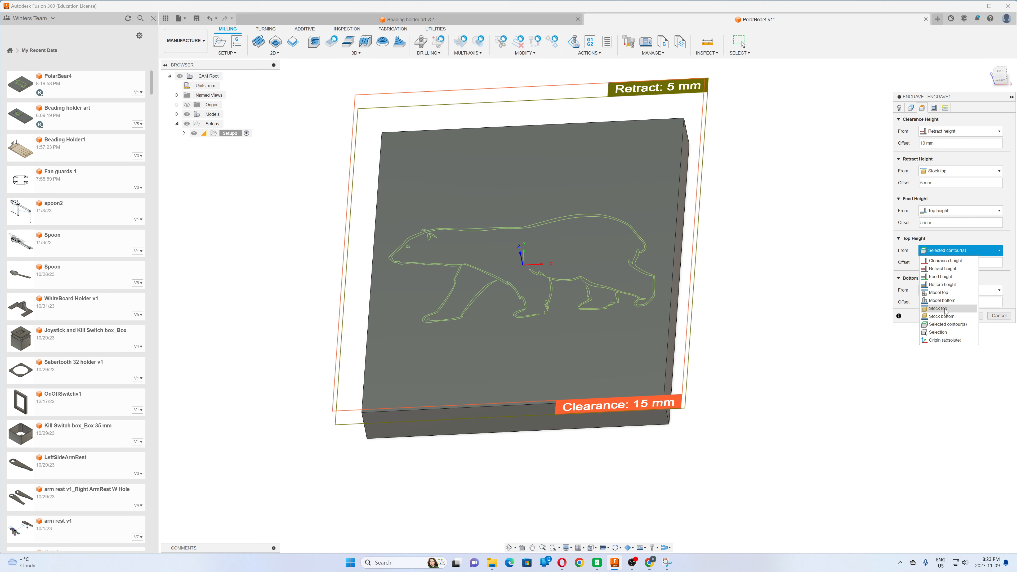
{"action": "left_click", "coordinate": [939, 308]}
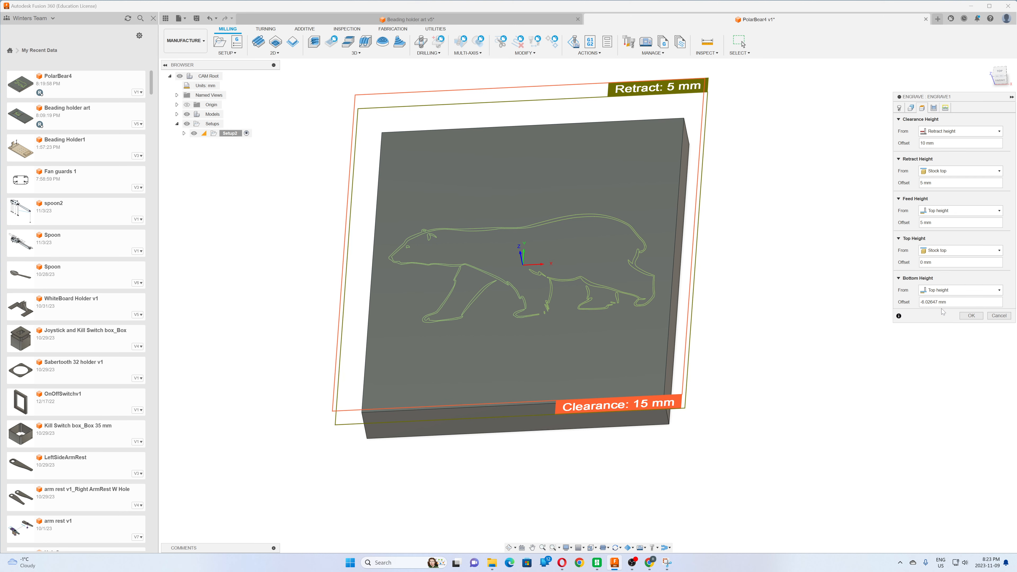
{"action": "left_click", "coordinate": [993, 289]}
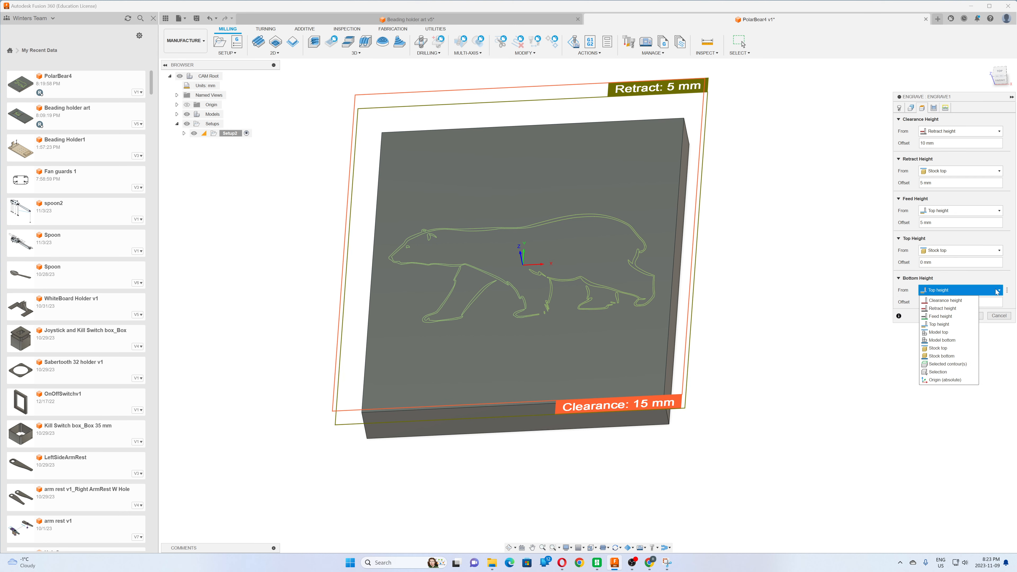
{"action": "left_click", "coordinate": [936, 348]}
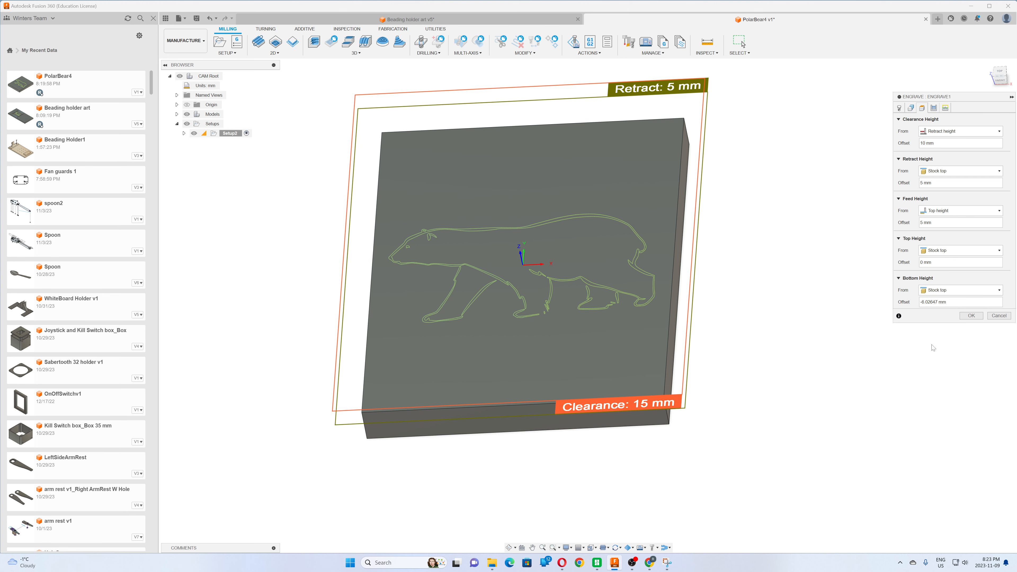
{"action": "left_click", "coordinate": [934, 302]}
{"action": "left_click", "coordinate": [971, 316]}
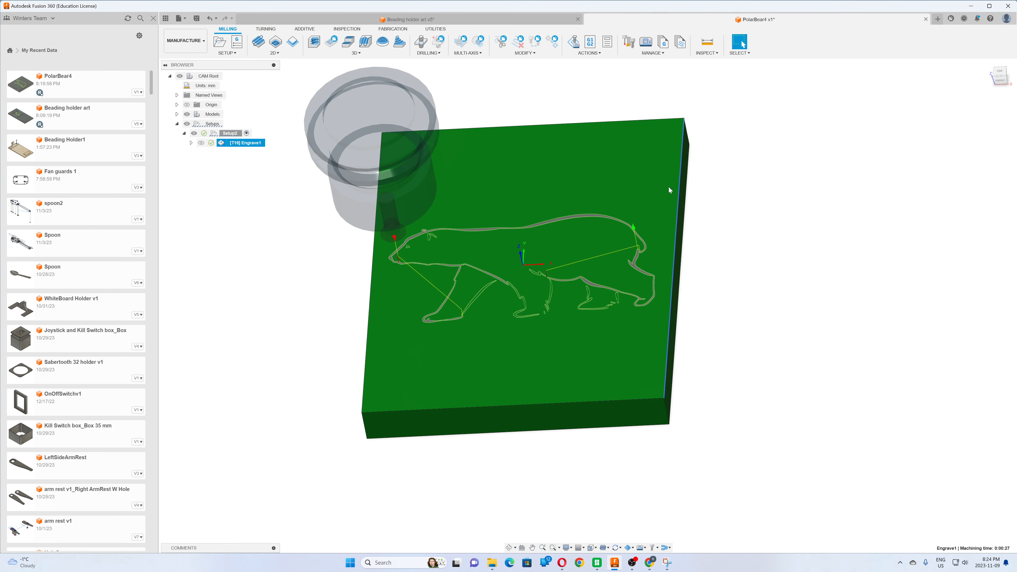
Step: Simulate the engrave toolpath with the stock shown, examine the cut along the bear's outline up close, and exit the simulation
{"action": "left_click", "coordinate": [573, 41]}
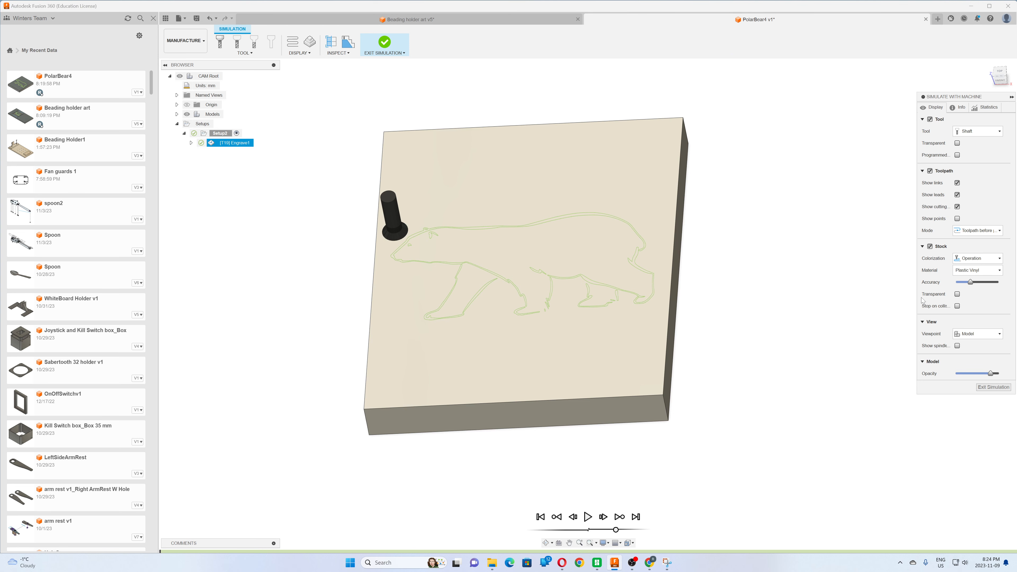
{"action": "left_click", "coordinate": [930, 247]}
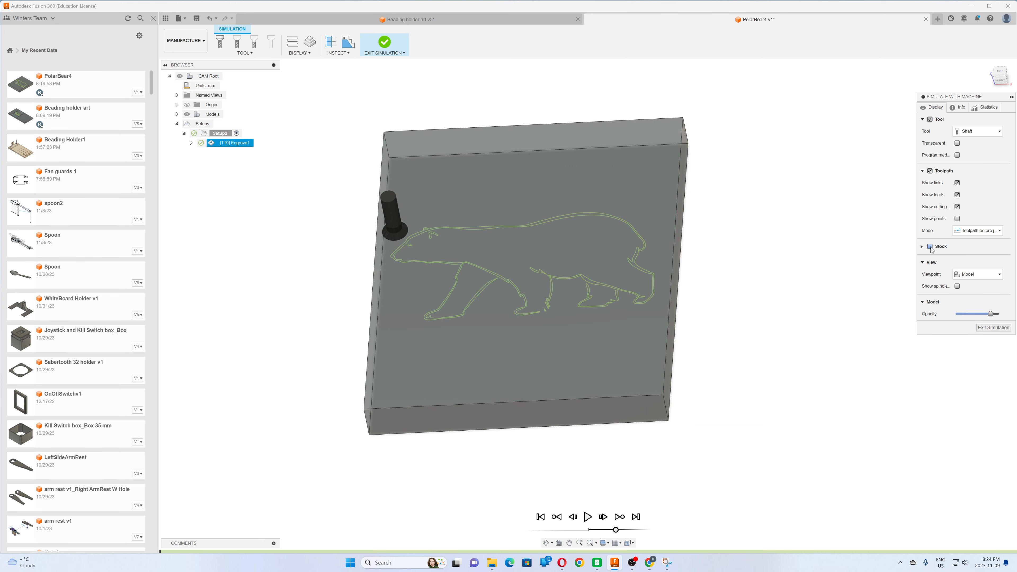
{"action": "left_click", "coordinate": [931, 246]}
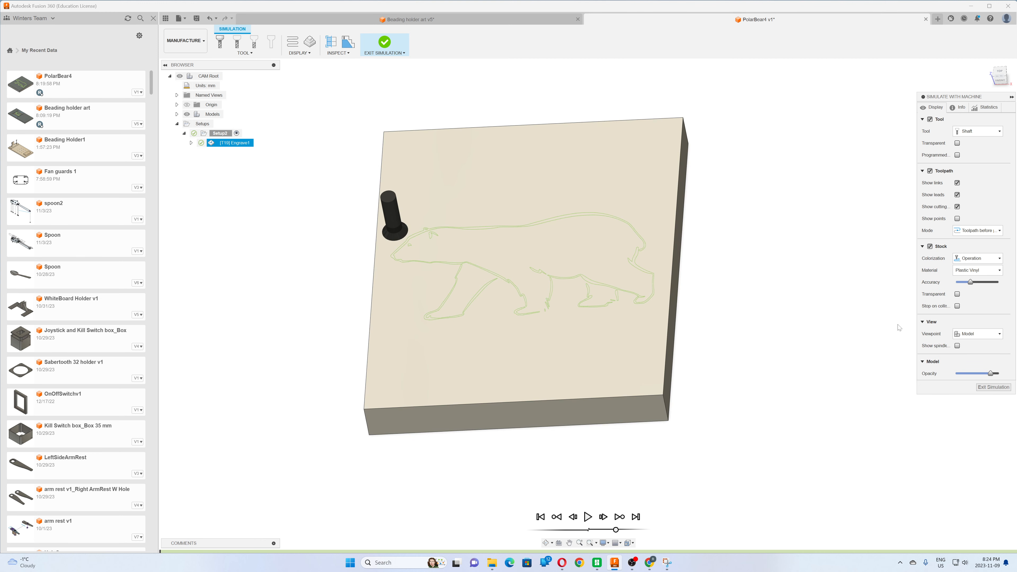
{"action": "left_click", "coordinate": [588, 516]}
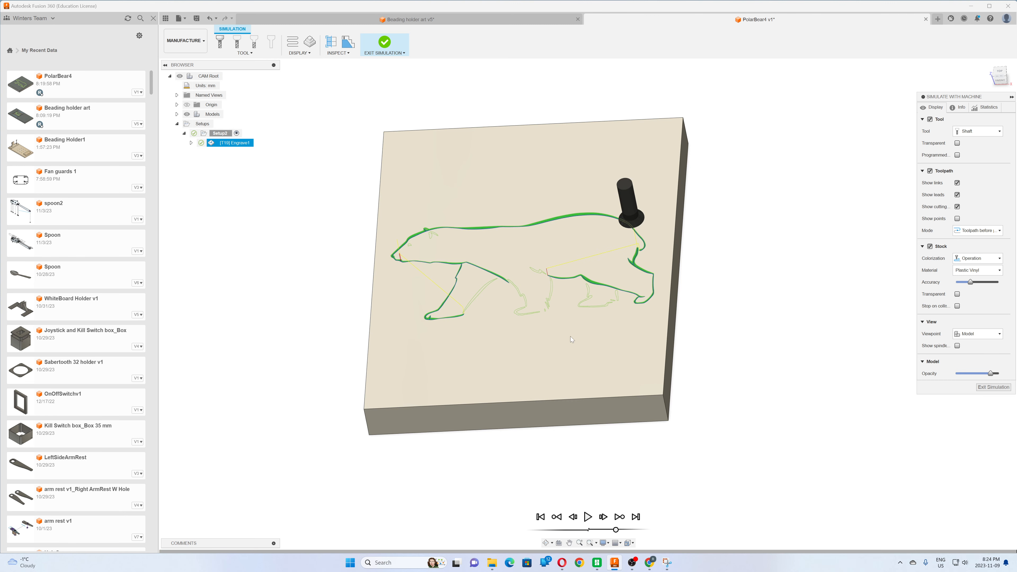
{"action": "scroll", "coordinate": [566, 325], "scroll_direction": "up", "scroll_amount": 4}
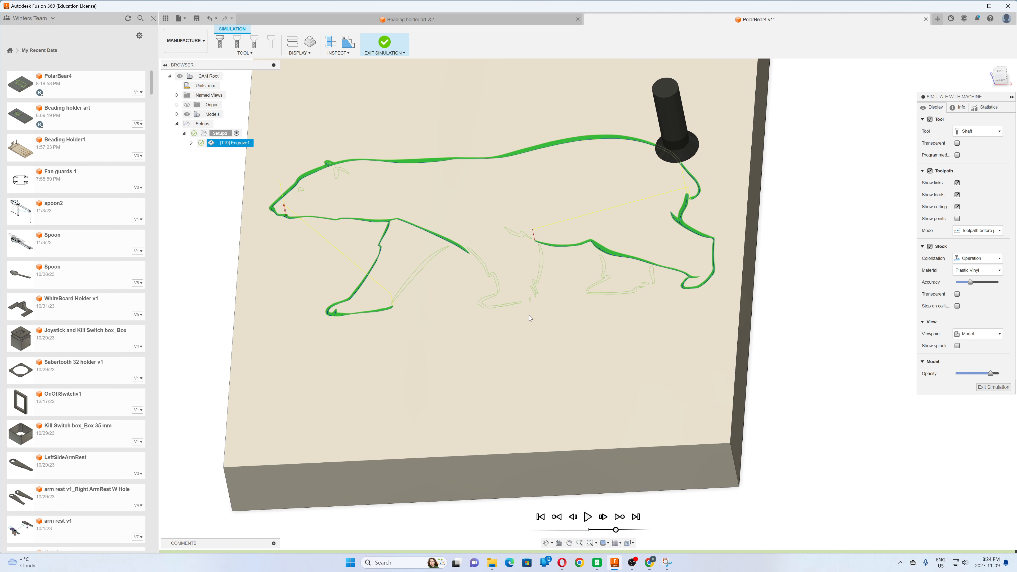
{"action": "middle_click_drag", "start_coordinate": [539, 339], "coordinate": [501, 330], "text": "shift"}
{"action": "scroll", "coordinate": [727, 192], "scroll_direction": "up", "scroll_amount": 5}
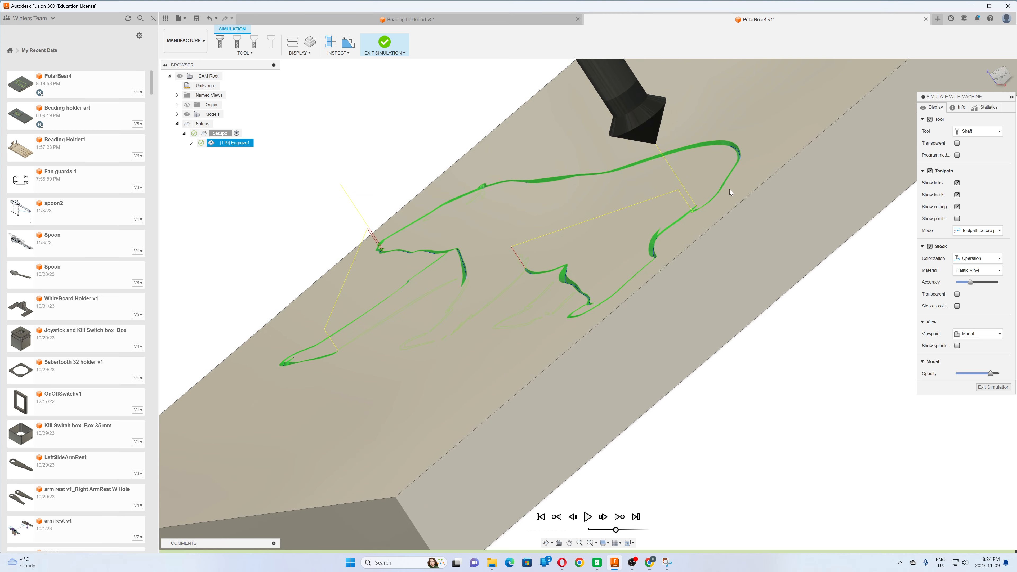
{"action": "mouse_move", "coordinate": [647, 196]}
{"action": "middle_mouse_down", "text": "shift"}
{"action": "mouse_move", "coordinate": [656, 204]}
{"action": "mouse_move", "coordinate": [642, 217]}
{"action": "mouse_move", "coordinate": [654, 200]}
{"action": "mouse_move", "coordinate": [641, 197]}
{"action": "middle_mouse_up", "text": "shift"}
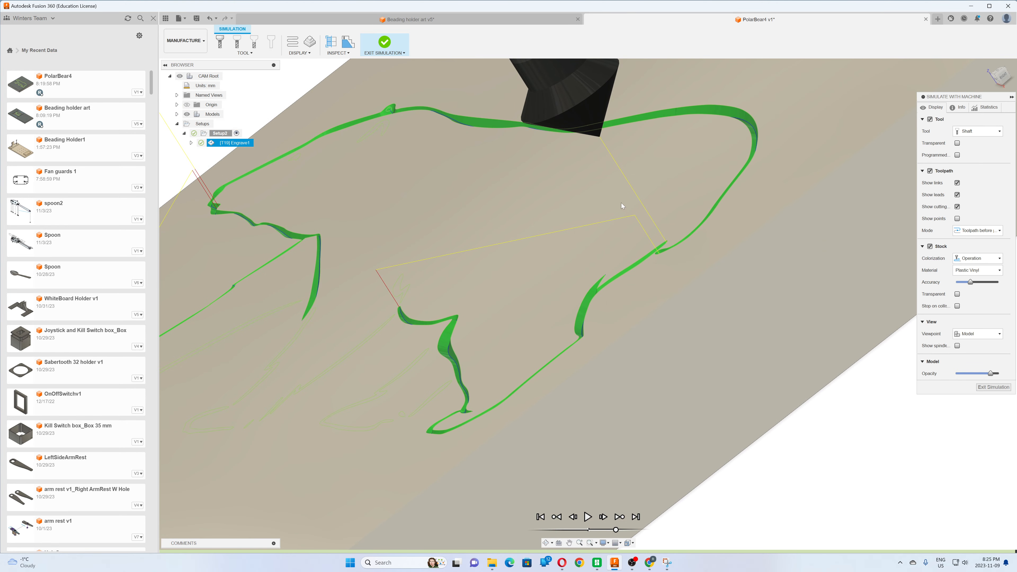
{"action": "left_click", "coordinate": [989, 387]}
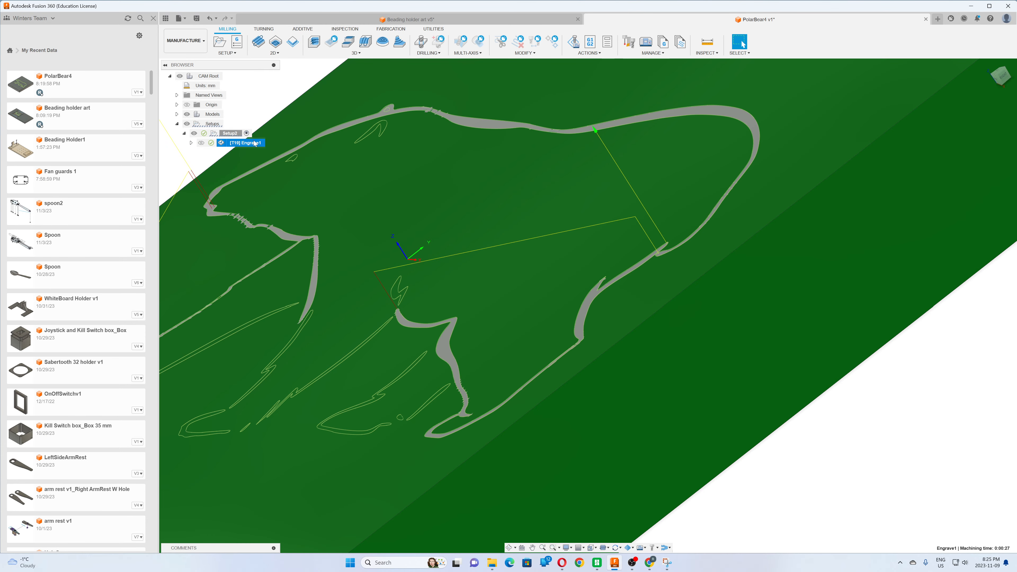
Step: Edit the engrave operation and add the remaining leg, paw and belly detail outlines to its contour selection
{"action": "right_click", "coordinate": [254, 144]}
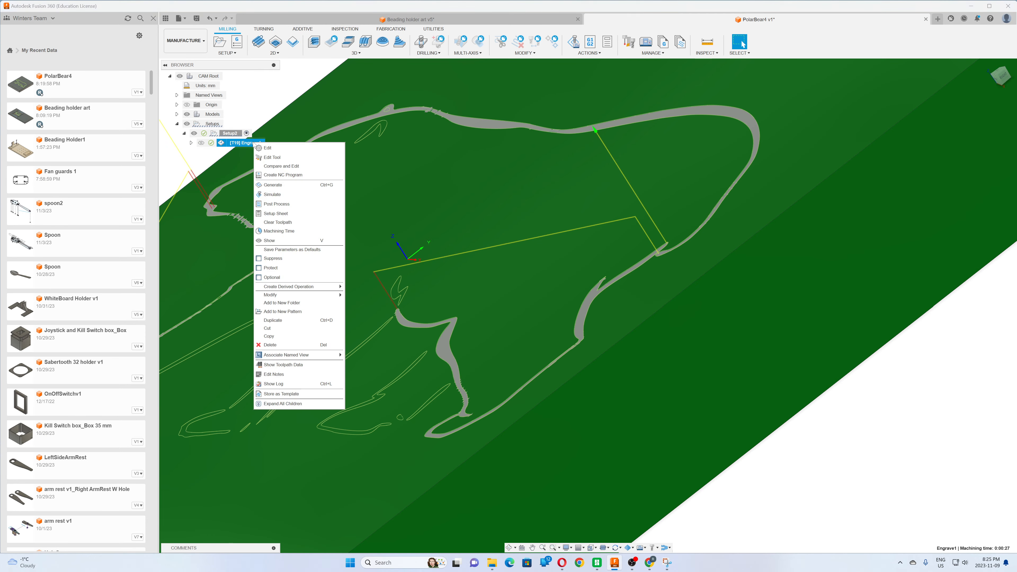
{"action": "left_click", "coordinate": [267, 149]}
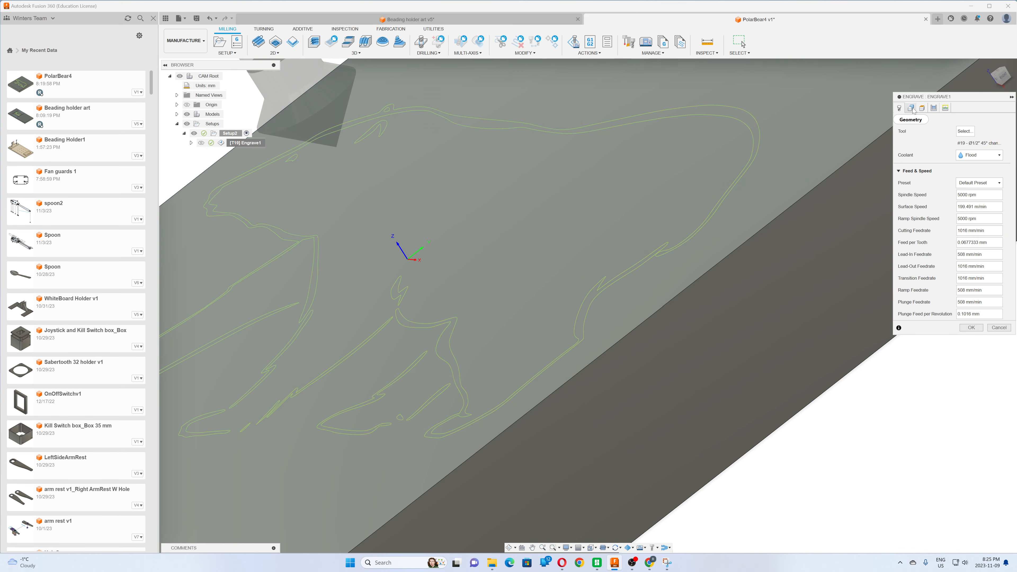
{"action": "left_click", "coordinate": [911, 108]}
{"action": "scroll", "coordinate": [623, 215], "scroll_direction": "down", "scroll_amount": 8}
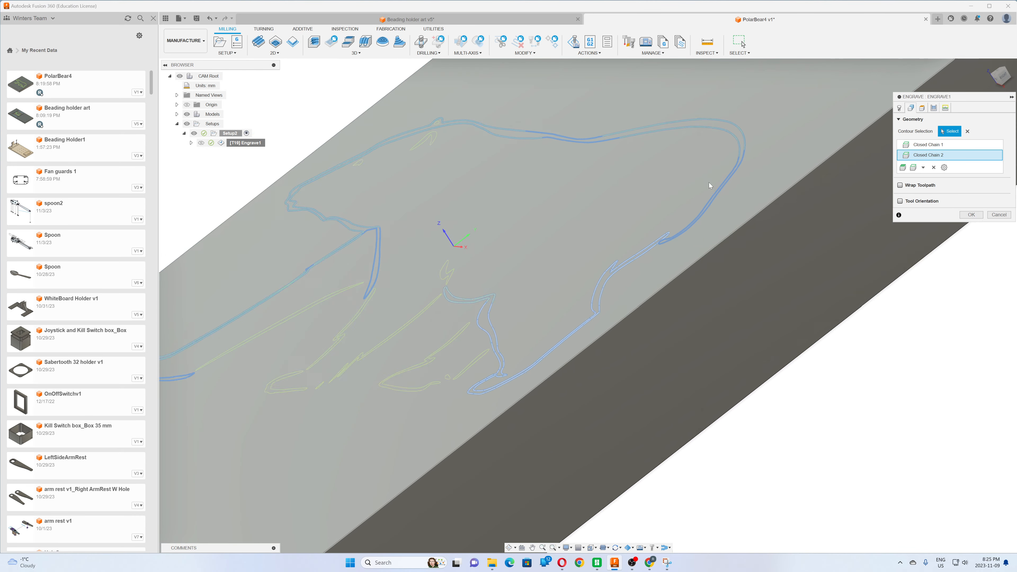
{"action": "scroll", "coordinate": [456, 277], "scroll_direction": "up", "scroll_amount": 10}
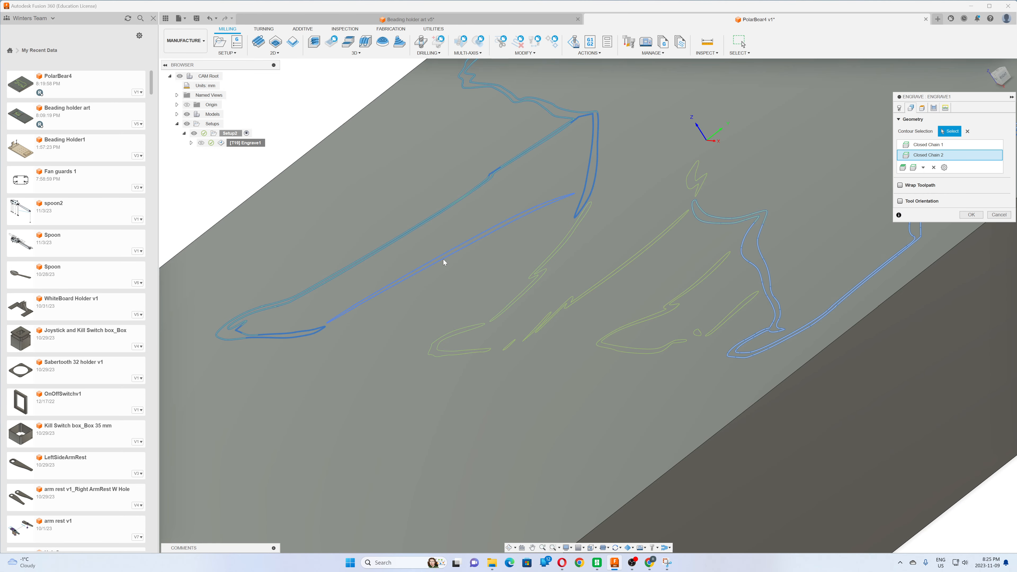
{"action": "left_click", "coordinate": [443, 259]}
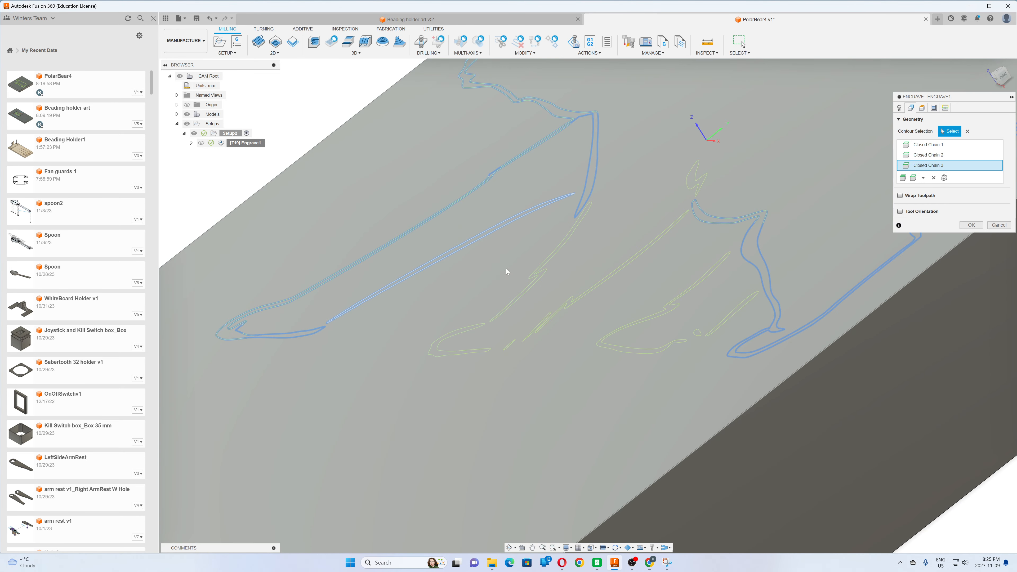
{"action": "left_click", "coordinate": [544, 266]}
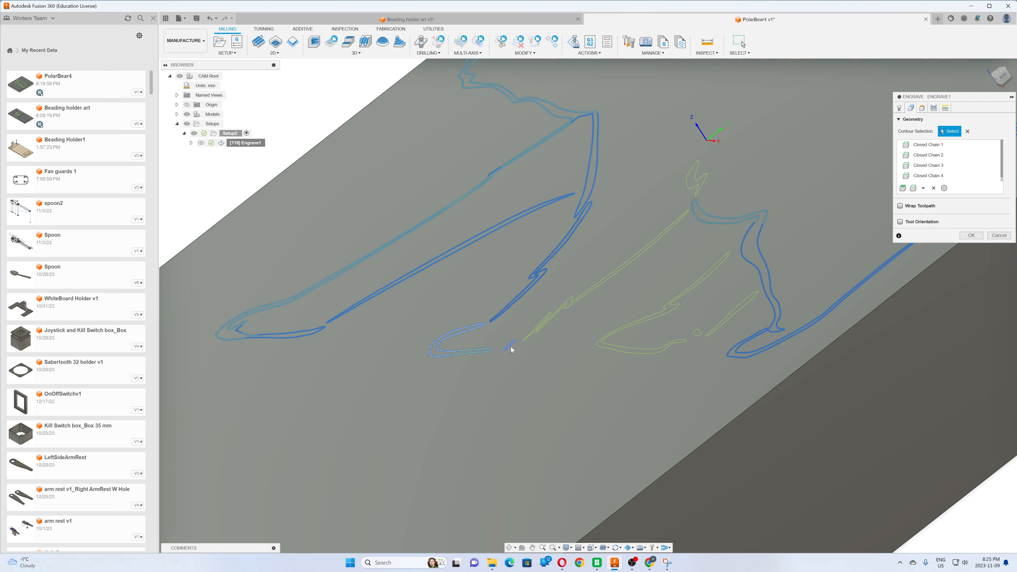
{"action": "left_click", "coordinate": [512, 348]}
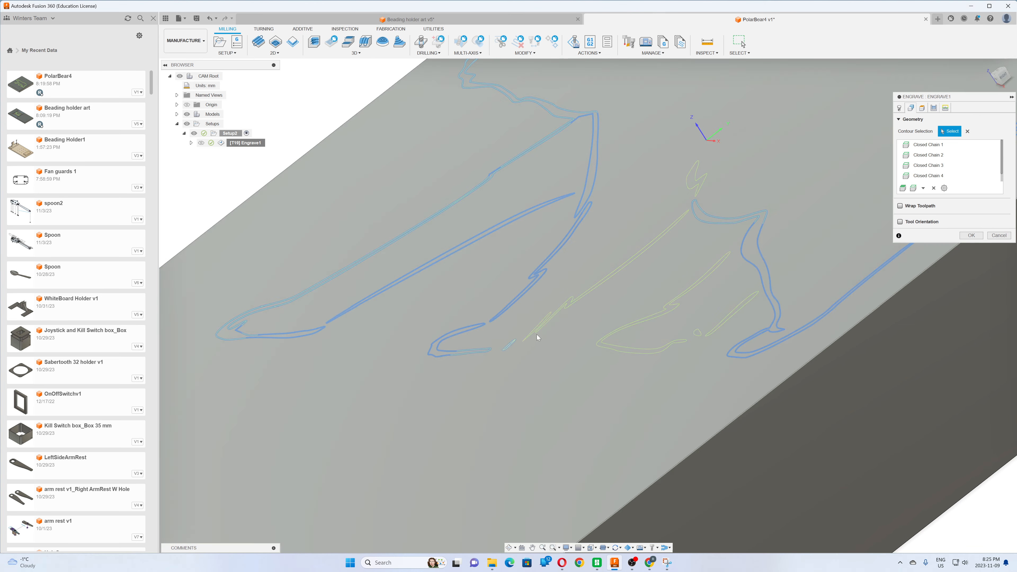
{"action": "left_click", "coordinate": [535, 334]}
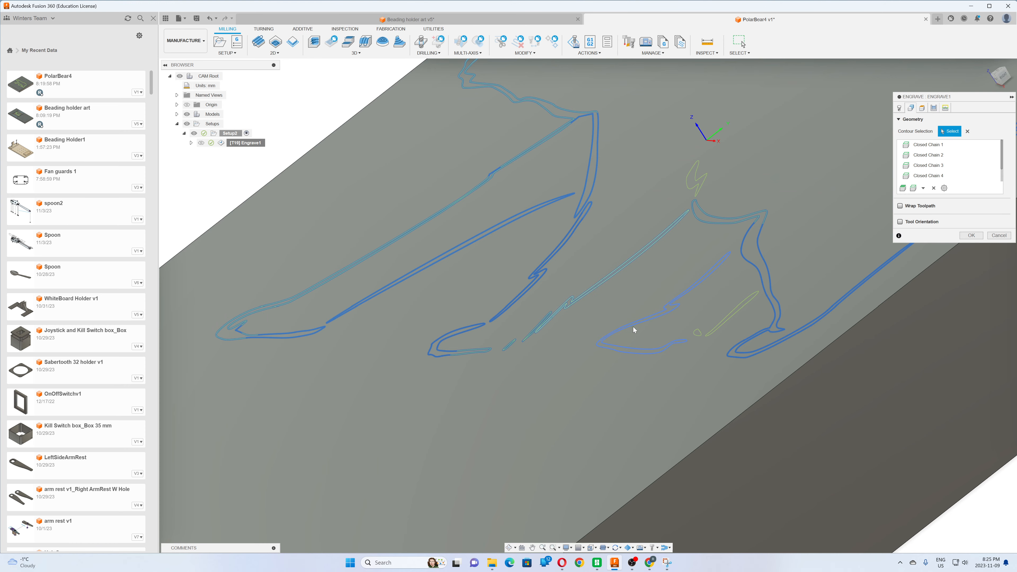
{"action": "left_click", "coordinate": [632, 326]}
{"action": "left_click", "coordinate": [726, 323]}
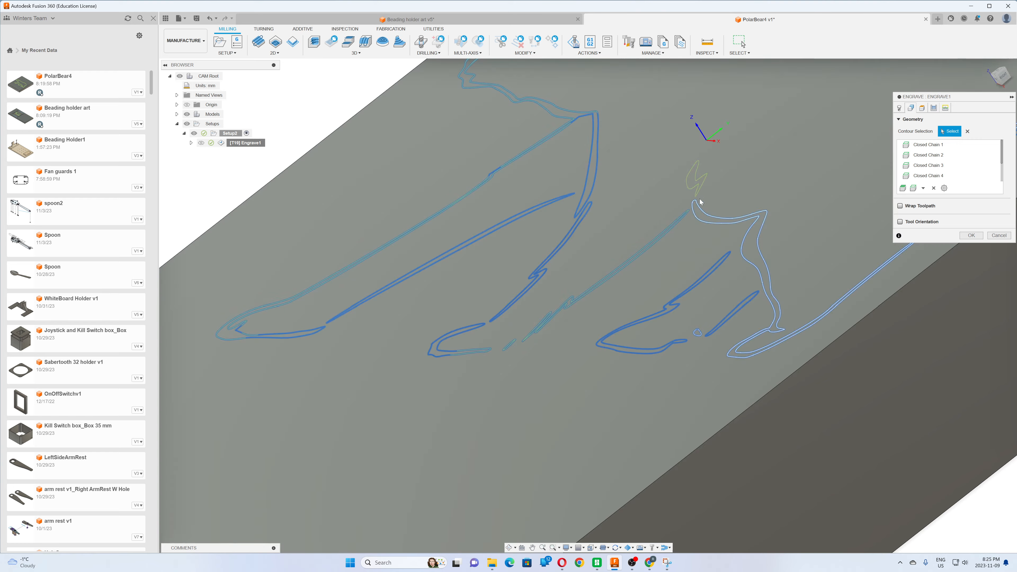
{"action": "left_click", "coordinate": [701, 187]}
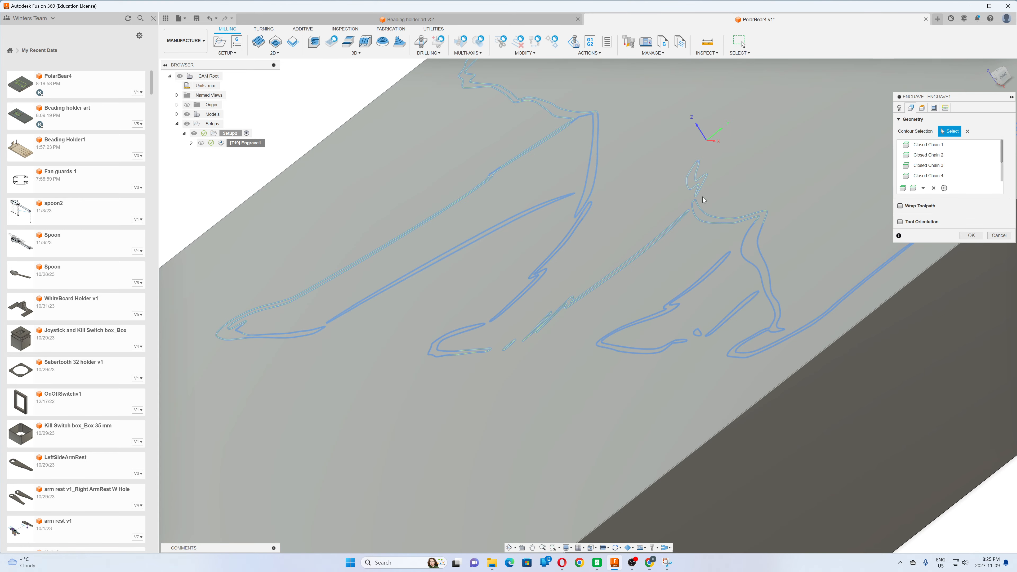
Step: Add the small ear and eye outlines on the bear's head to the engrave contours and regenerate the toolpath
{"action": "scroll", "coordinate": [687, 218], "scroll_direction": "down", "scroll_amount": 10}
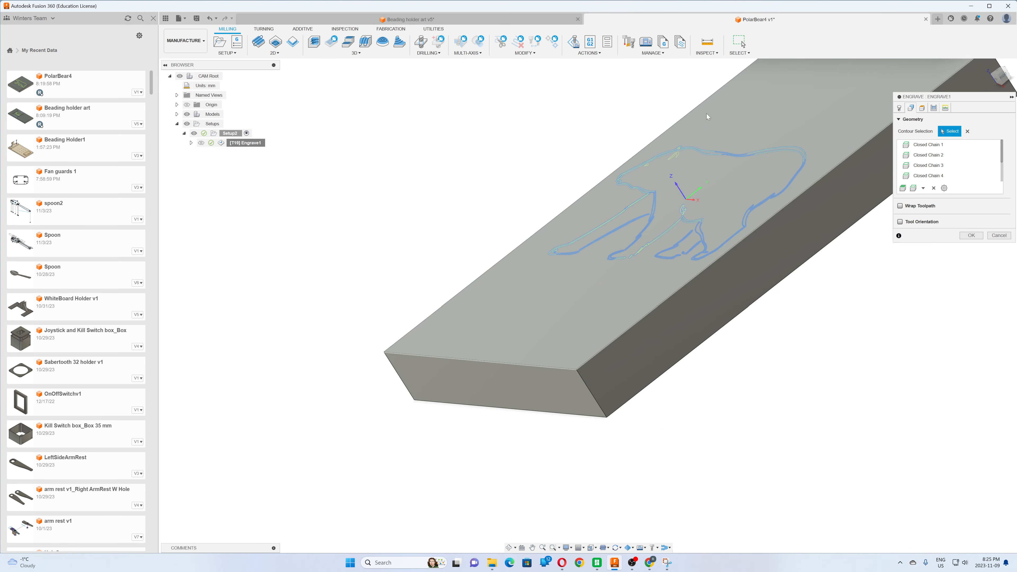
{"action": "scroll", "coordinate": [680, 134], "scroll_direction": "up", "scroll_amount": 12}
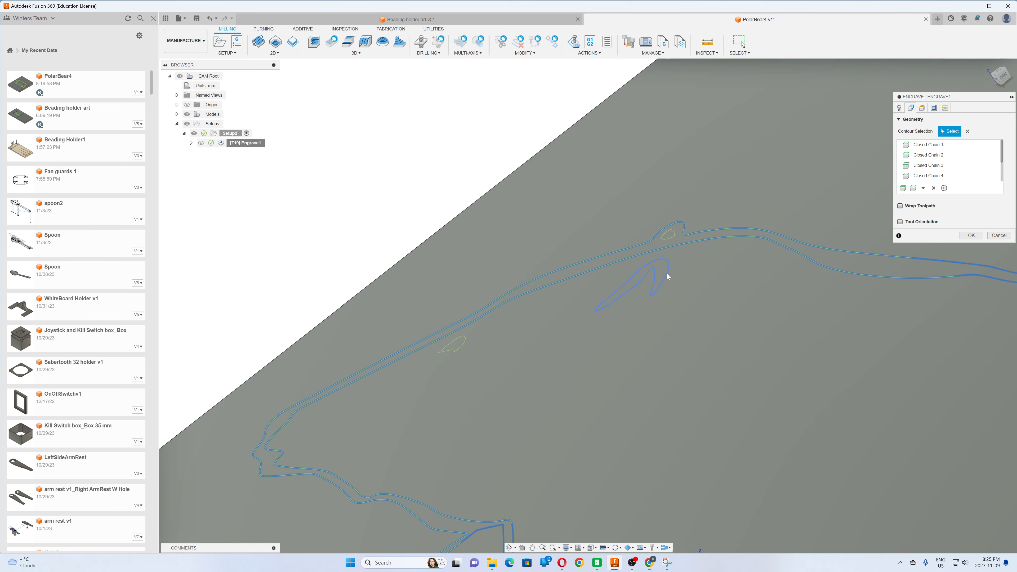
{"action": "left_click", "coordinate": [667, 274]}
{"action": "left_click", "coordinate": [674, 237]}
{"action": "scroll", "coordinate": [544, 245], "scroll_direction": "down", "scroll_amount": 8}
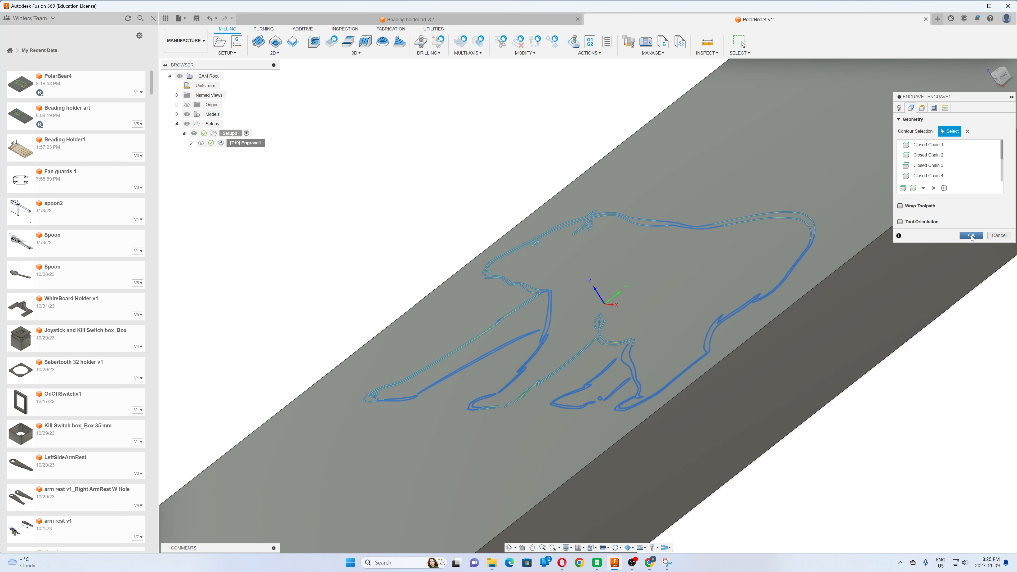
{"action": "left_click", "coordinate": [971, 236]}
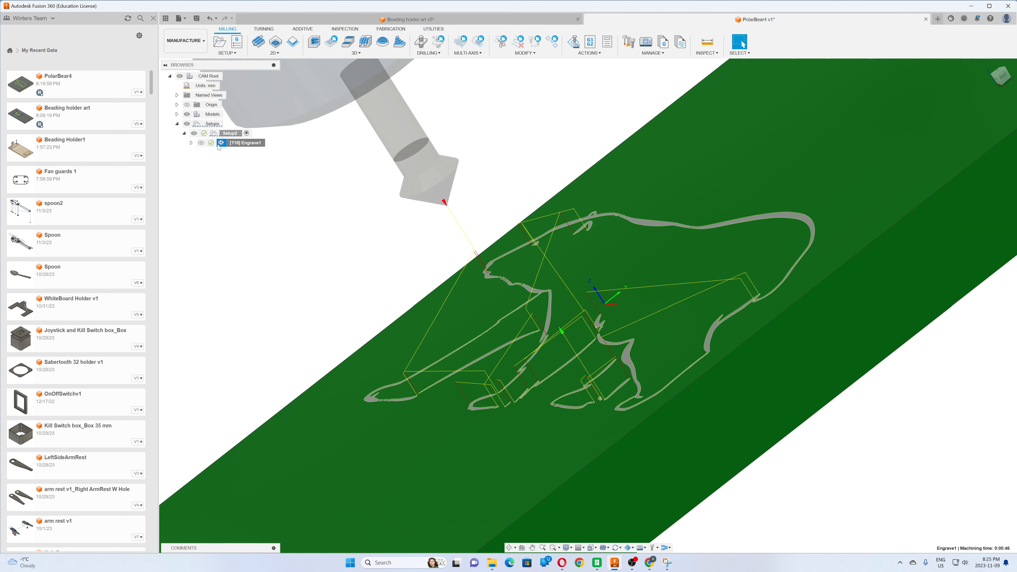
{"action": "mouse_move", "coordinate": [213, 145]}
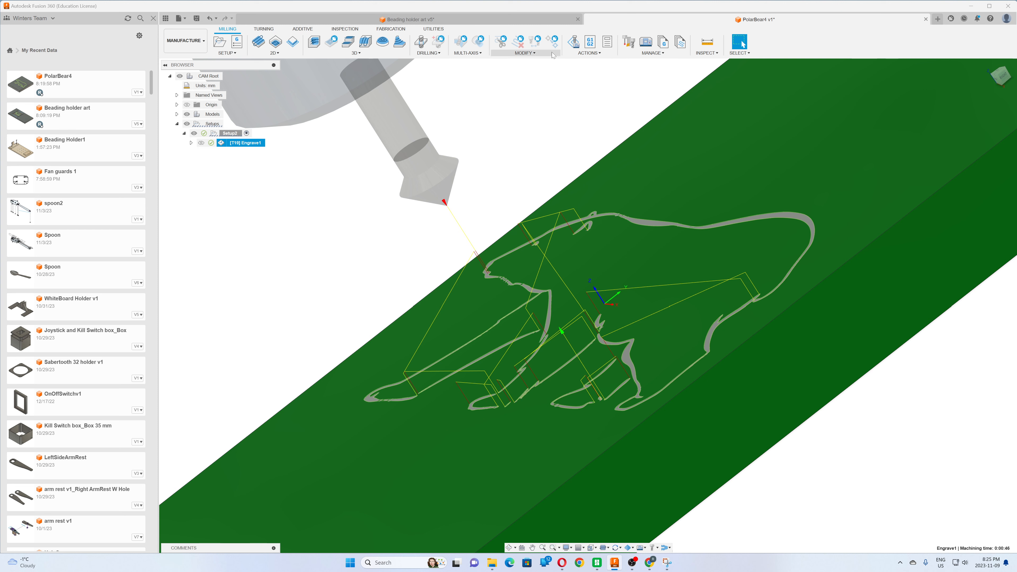
{"action": "left_click", "coordinate": [575, 41]}
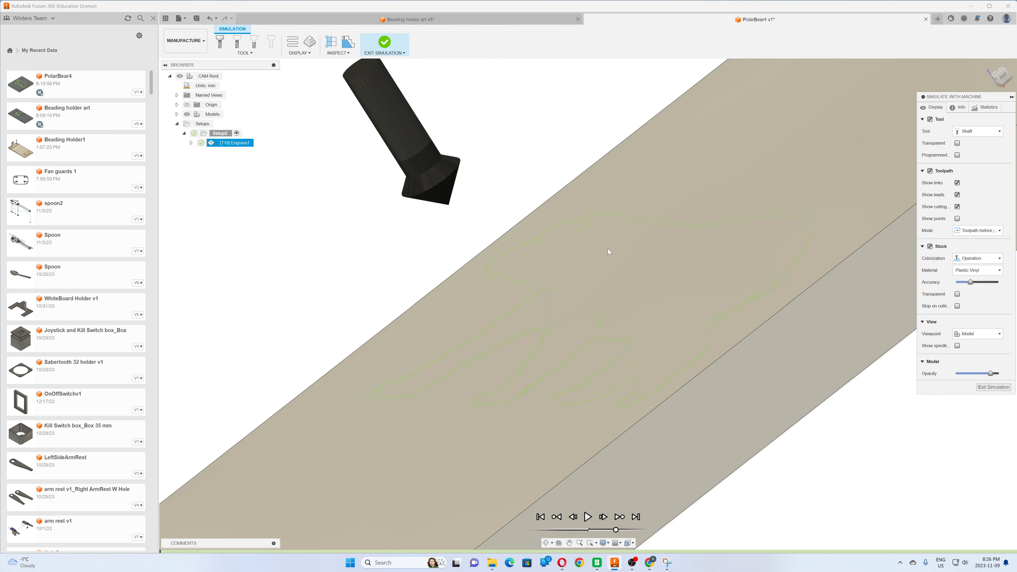
{"action": "mouse_move", "coordinate": [609, 245]}
{"action": "middle_mouse_down", "text": "shift"}
{"action": "mouse_move", "coordinate": [622, 232]}
{"action": "mouse_move", "coordinate": [613, 246]}
{"action": "middle_mouse_up", "text": "shift"}
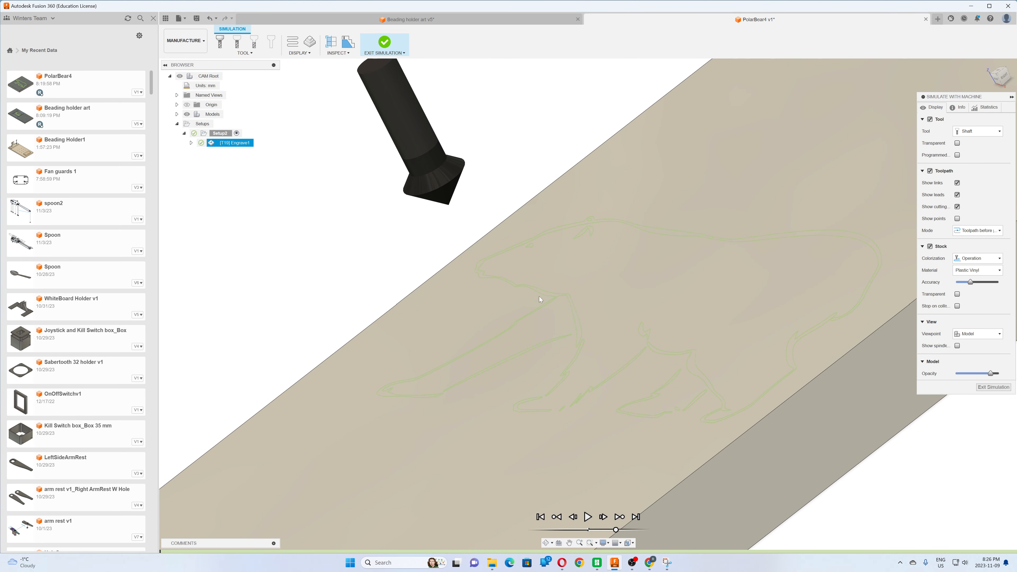
{"action": "key", "text": "Escape"}
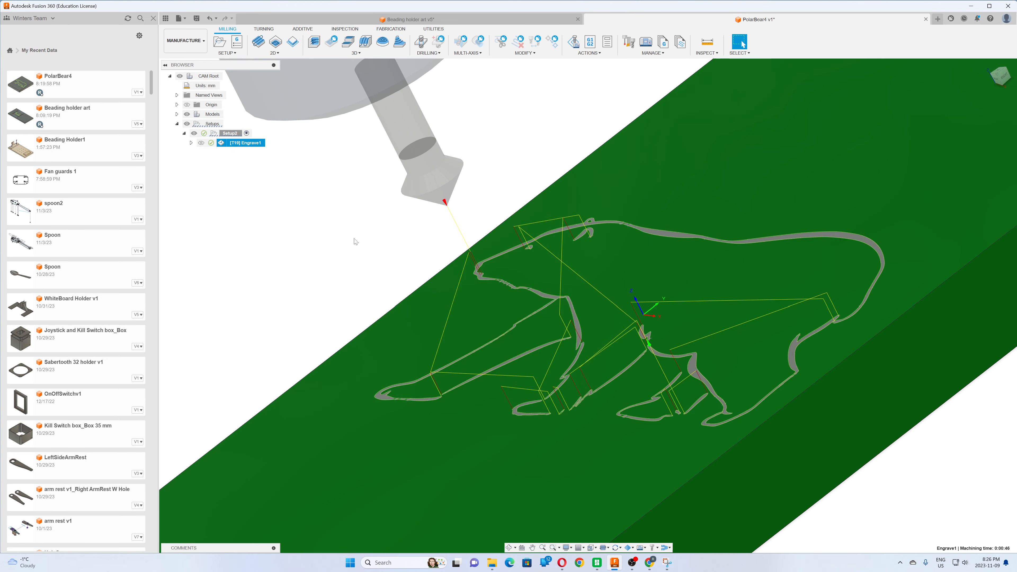
Step: Simulate the updated engrave operation at a slower playback speed and examine the cutter's path and the engraved lines from several angles
{"action": "right_click", "coordinate": [251, 143]}
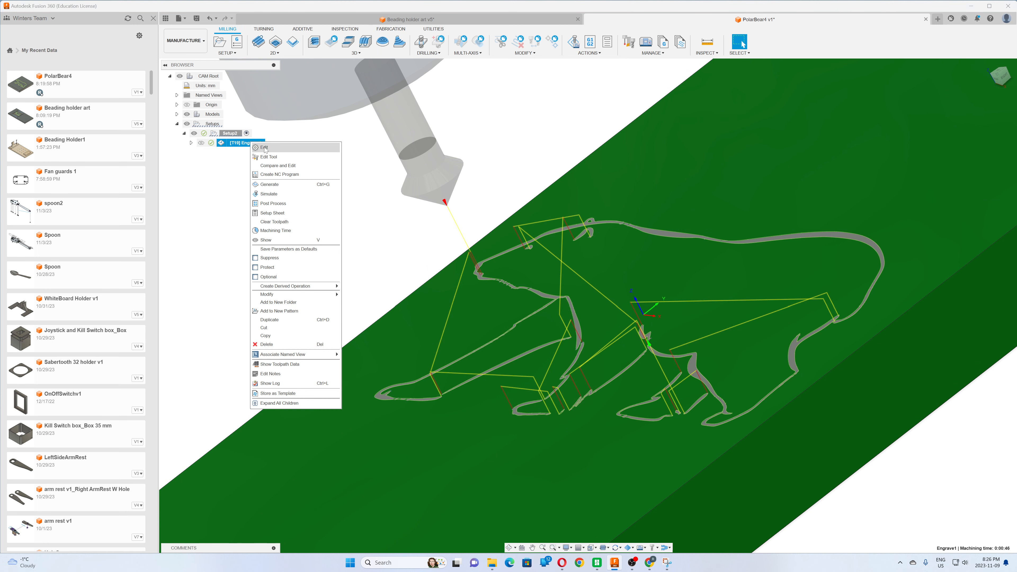
{"action": "left_click", "coordinate": [270, 194]}
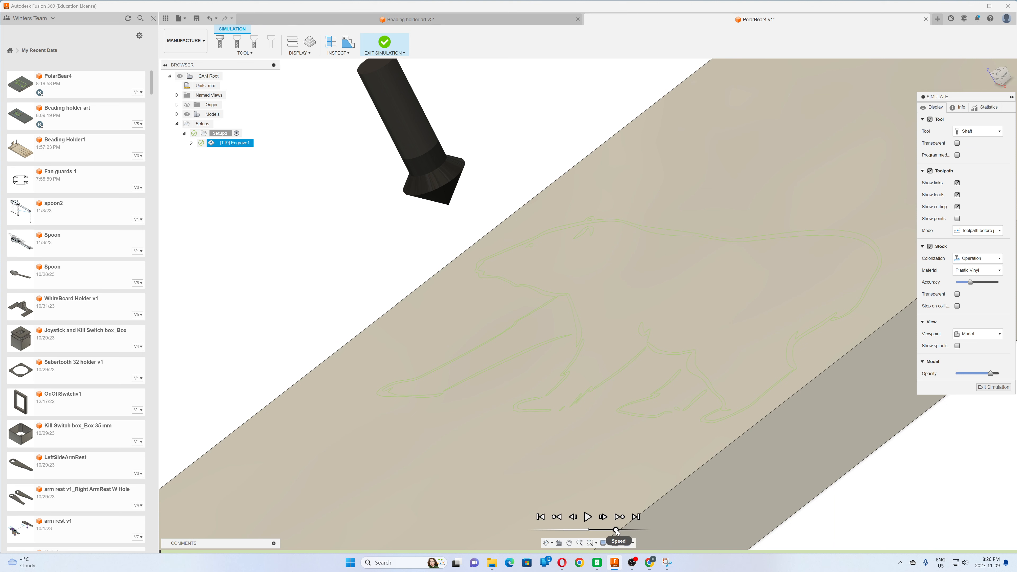
{"action": "left_click", "coordinate": [588, 517]}
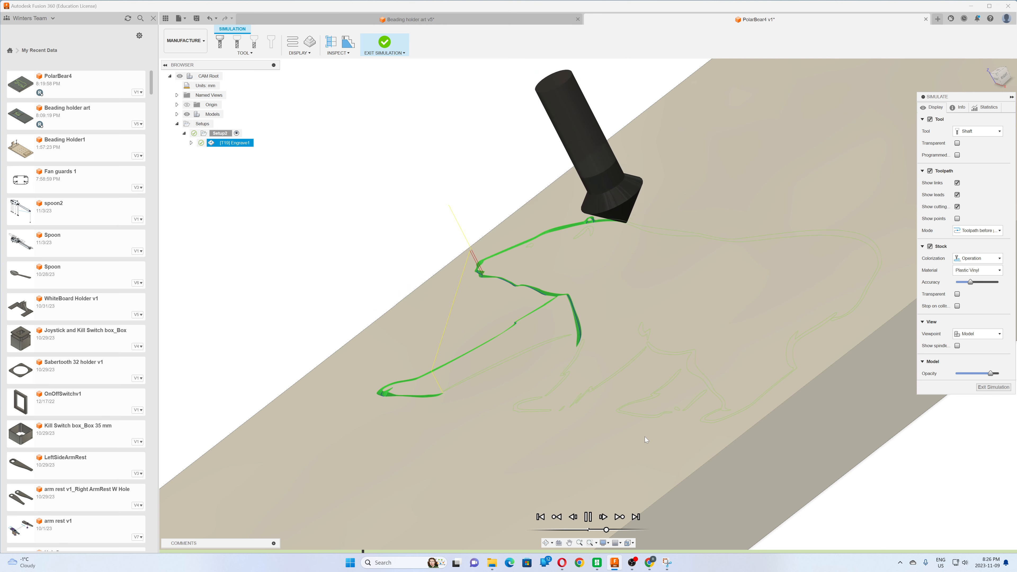
{"action": "scroll", "coordinate": [594, 265], "scroll_direction": "up", "scroll_amount": 3}
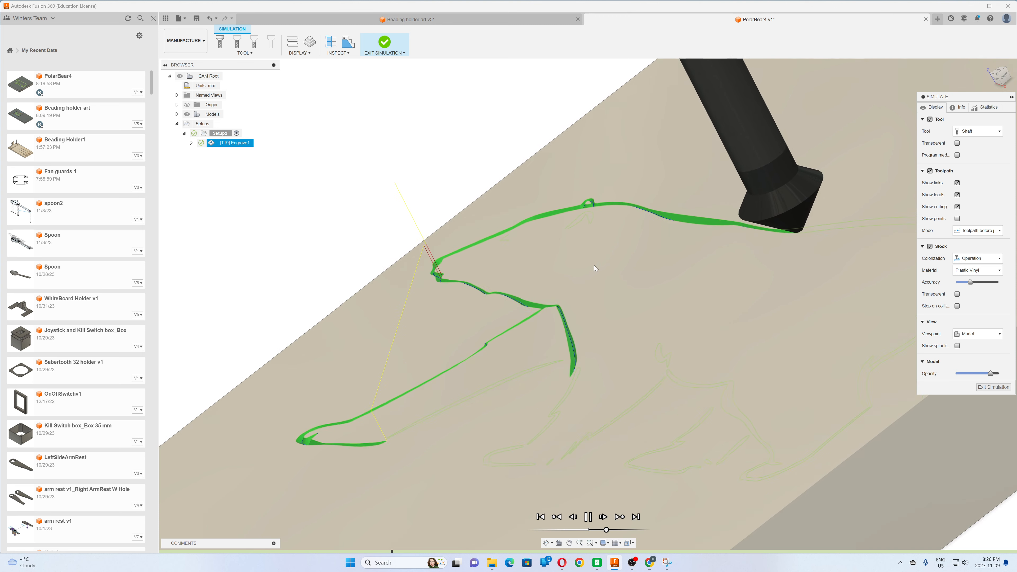
{"action": "scroll", "coordinate": [594, 265], "scroll_direction": "down", "scroll_amount": 6}
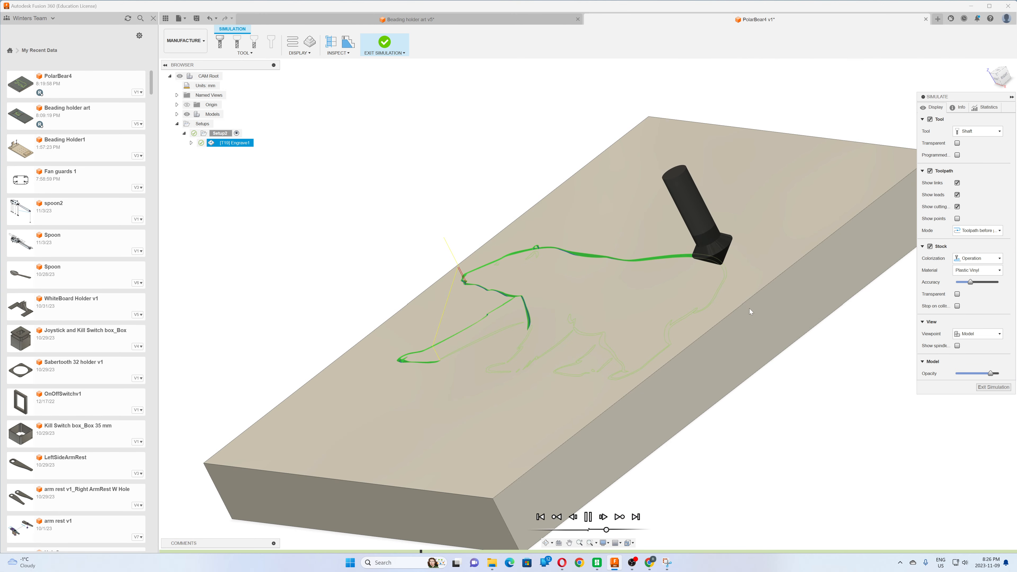
{"action": "scroll", "coordinate": [749, 308], "scroll_direction": "up", "scroll_amount": 5}
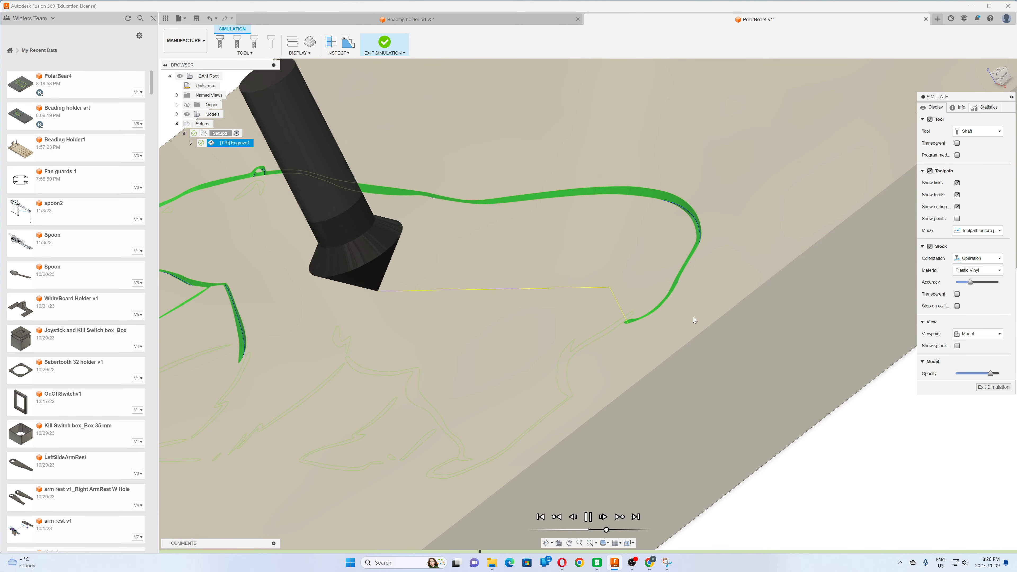
{"action": "scroll", "coordinate": [695, 316], "scroll_direction": "down", "scroll_amount": 5}
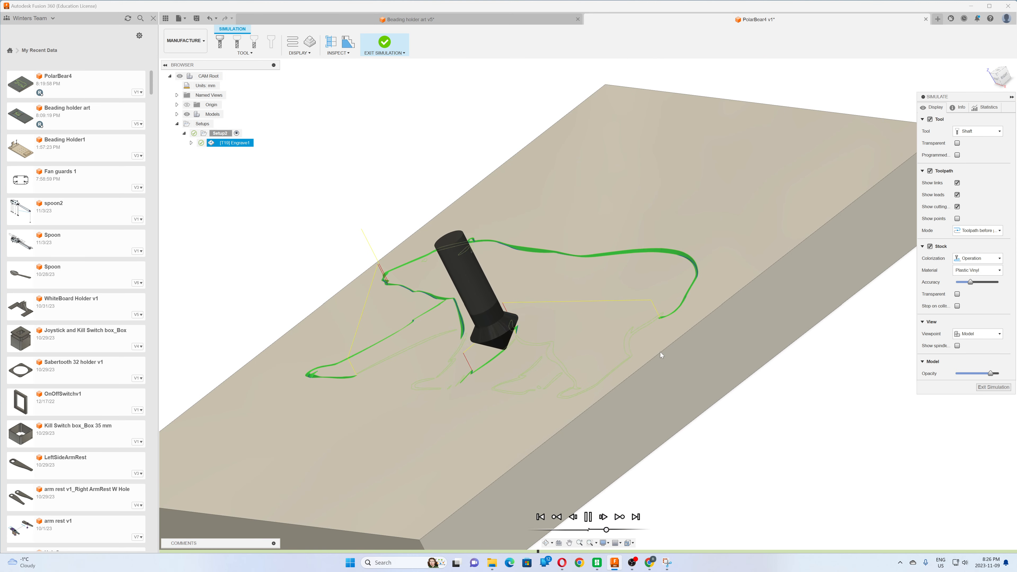
{"action": "scroll", "coordinate": [615, 398], "scroll_direction": "up", "scroll_amount": 3}
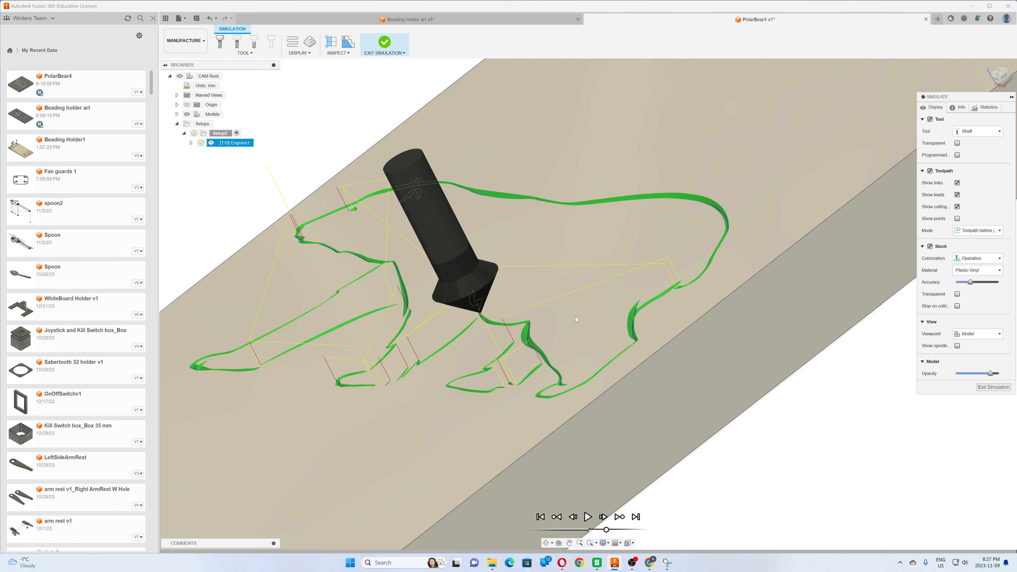
{"action": "middle_click_drag", "start_coordinate": [571, 286], "coordinate": [589, 279], "text": "shift"}
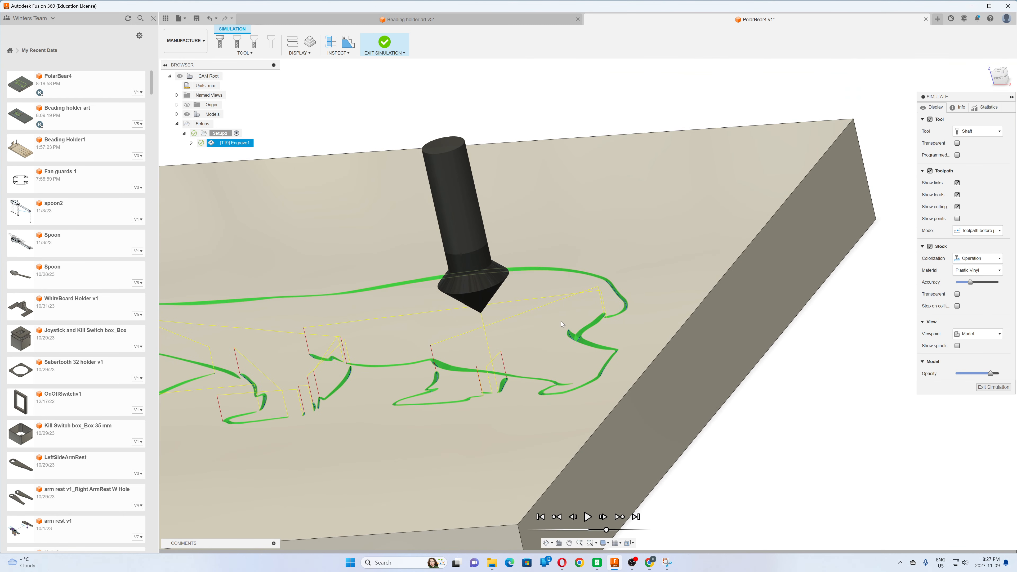
Step: Inspect the simulated engraving of the whole polar bear on the stock from both sides, up close and from the top view
{"action": "scroll", "coordinate": [615, 295], "scroll_direction": "down", "scroll_amount": 10}
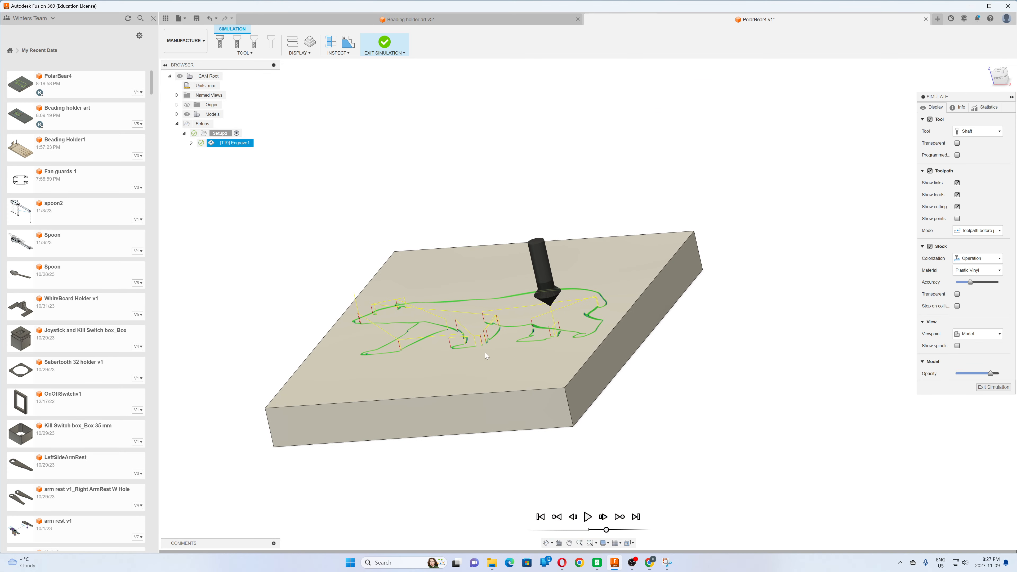
{"action": "middle_click_drag", "start_coordinate": [446, 340], "coordinate": [442, 357], "text": "shift"}
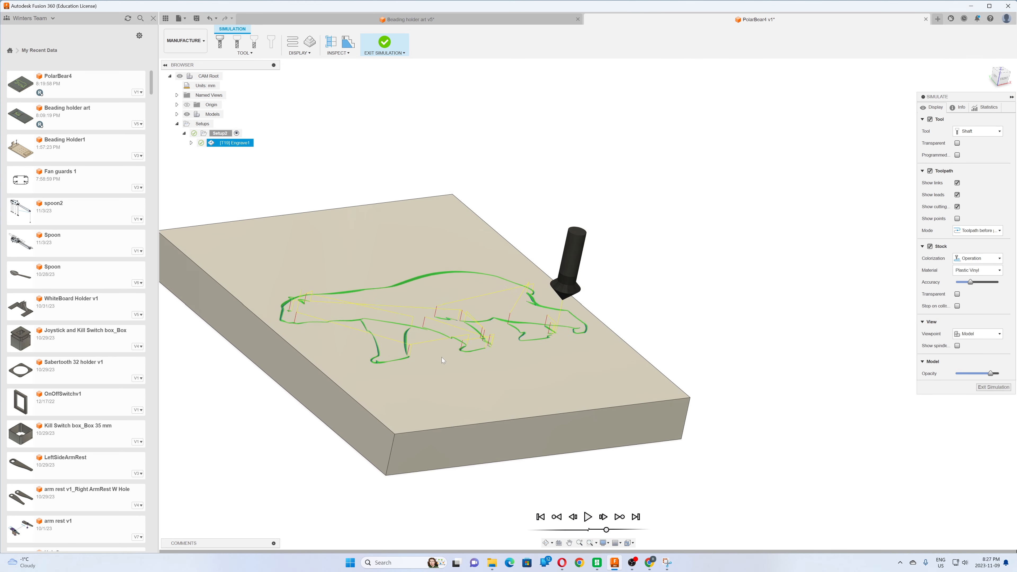
{"action": "scroll", "coordinate": [442, 357], "scroll_direction": "up", "scroll_amount": 5}
{"action": "scroll", "coordinate": [442, 357], "scroll_direction": "up", "scroll_amount": 4}
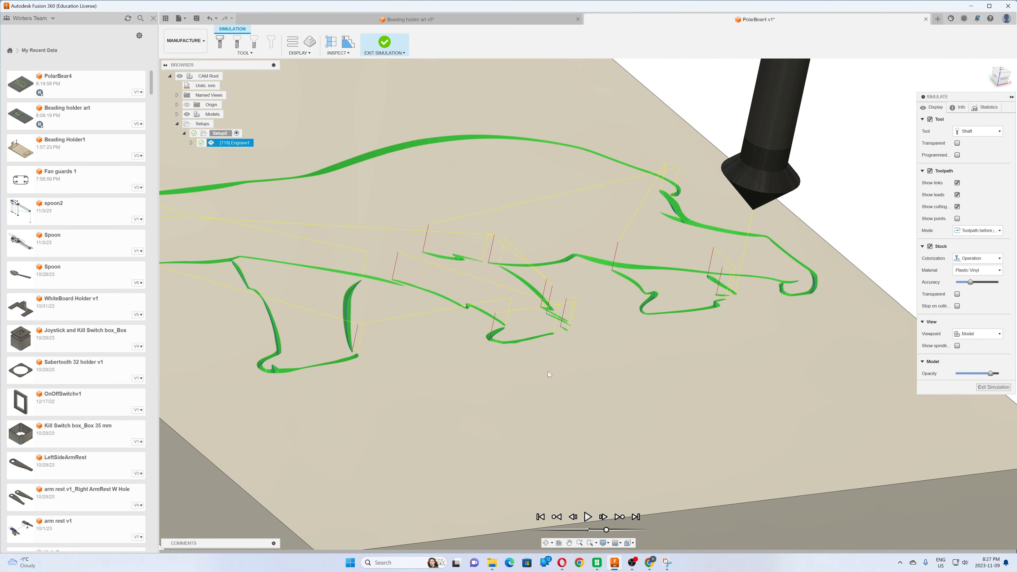
{"action": "middle_click_drag", "start_coordinate": [568, 343], "coordinate": [548, 348], "text": "shift"}
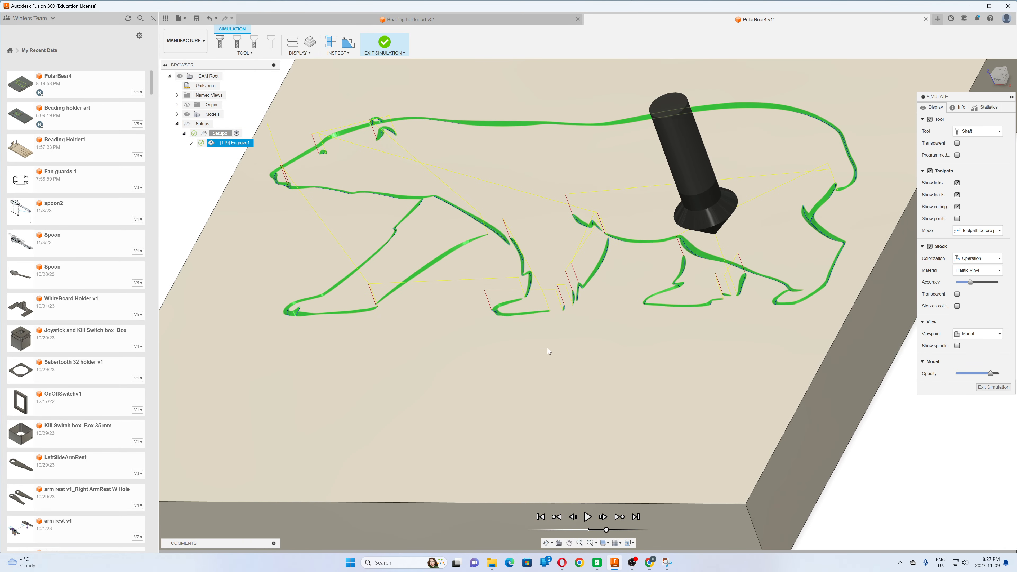
{"action": "scroll", "coordinate": [548, 348], "scroll_direction": "down", "scroll_amount": 3}
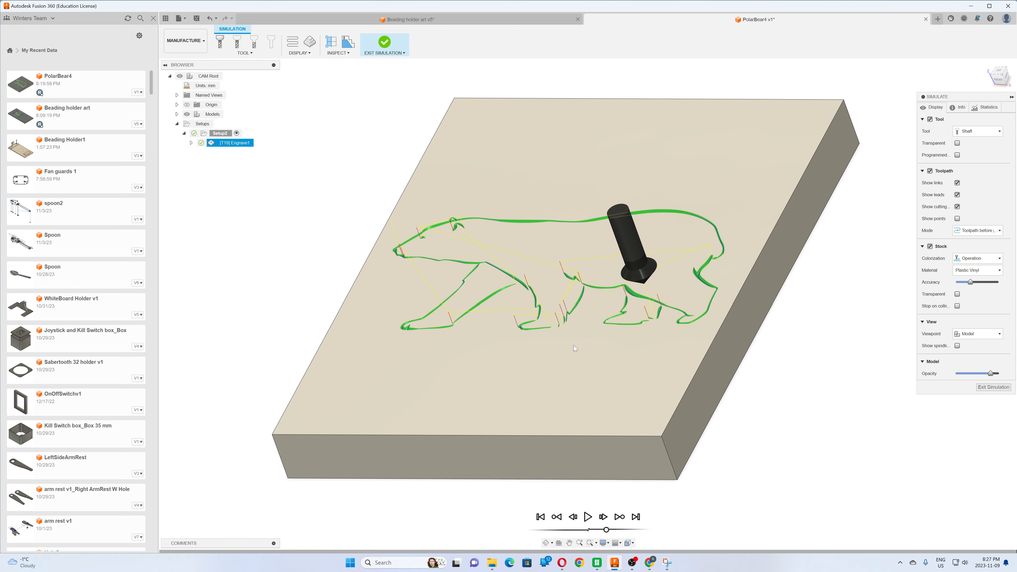
{"action": "left_click", "coordinate": [1000, 73]}
{"action": "scroll", "coordinate": [615, 308], "scroll_direction": "up", "scroll_amount": 2}
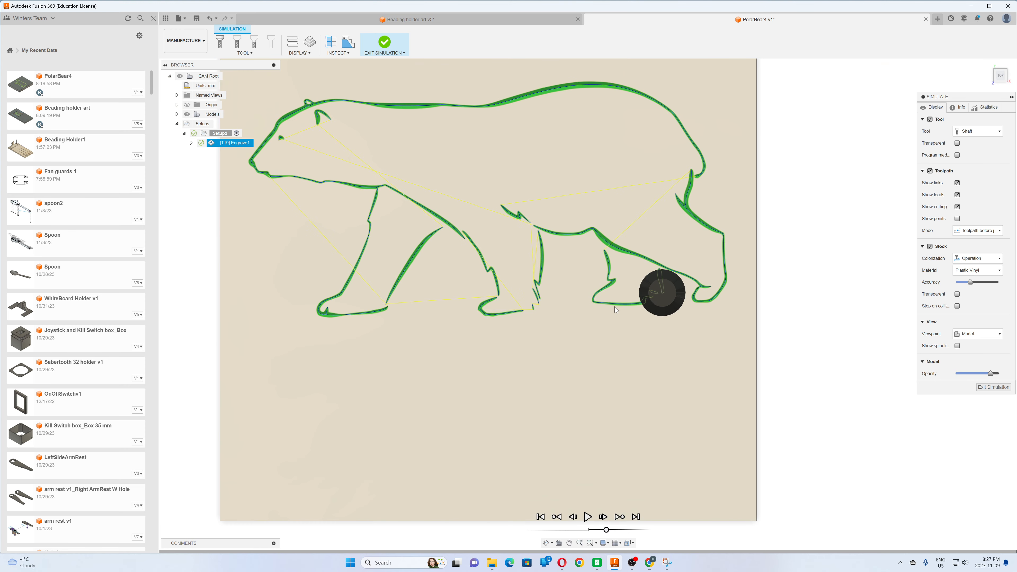
{"action": "scroll", "coordinate": [616, 310], "scroll_direction": "down", "scroll_amount": 3}
{"action": "scroll", "coordinate": [606, 290], "scroll_direction": "up", "scroll_amount": 1}
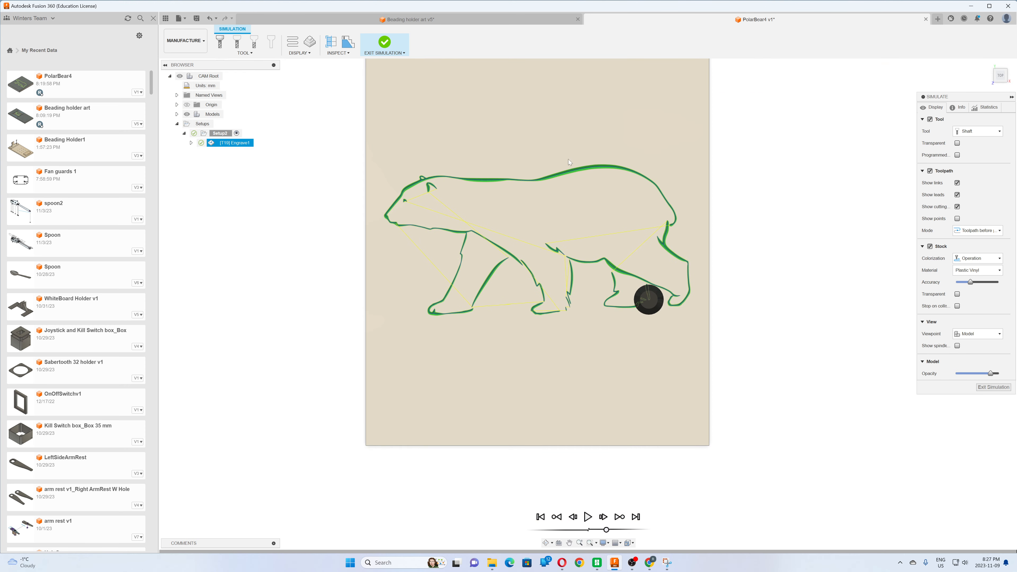